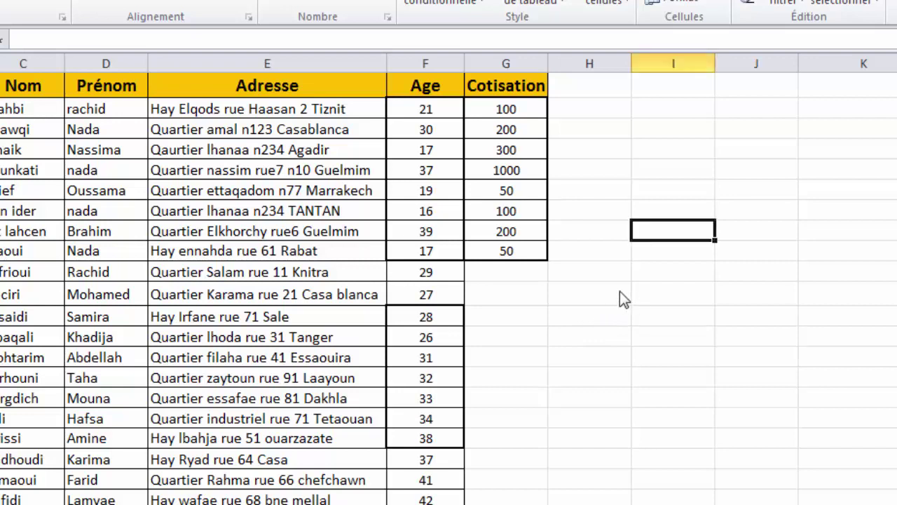
# In cell I11, enter a CONCATENER formula joining the Adresse and Age headers: =CONCATENER(E1;F1)
pyautogui.click(645, 293)
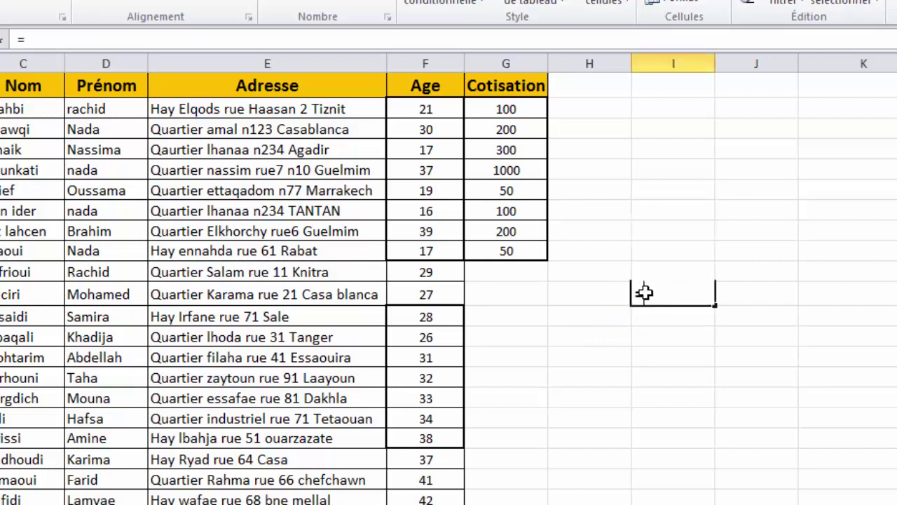
pyautogui.write('=conc')
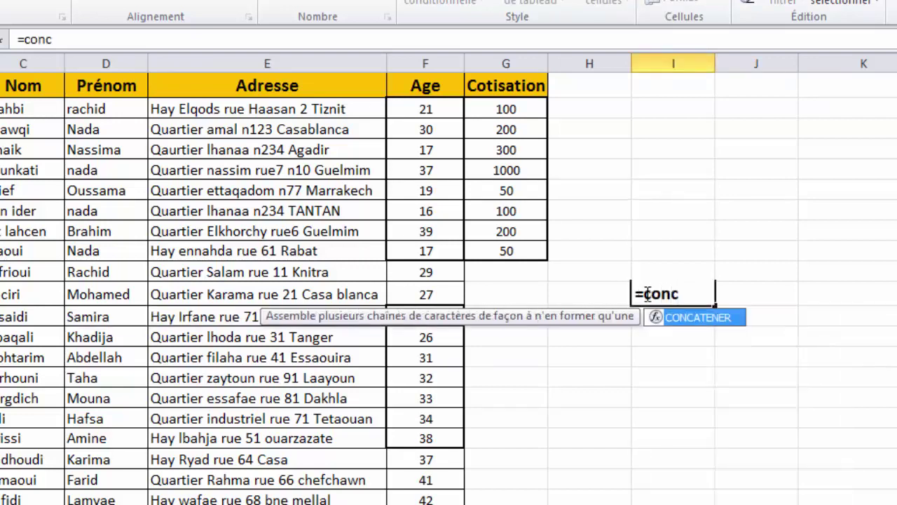
pyautogui.doubleClick(701, 317)
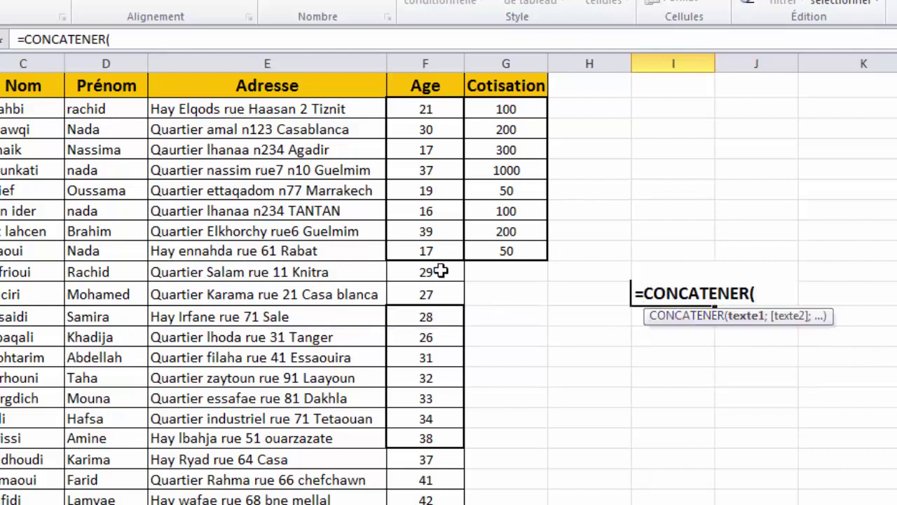
pyautogui.click(291, 86)
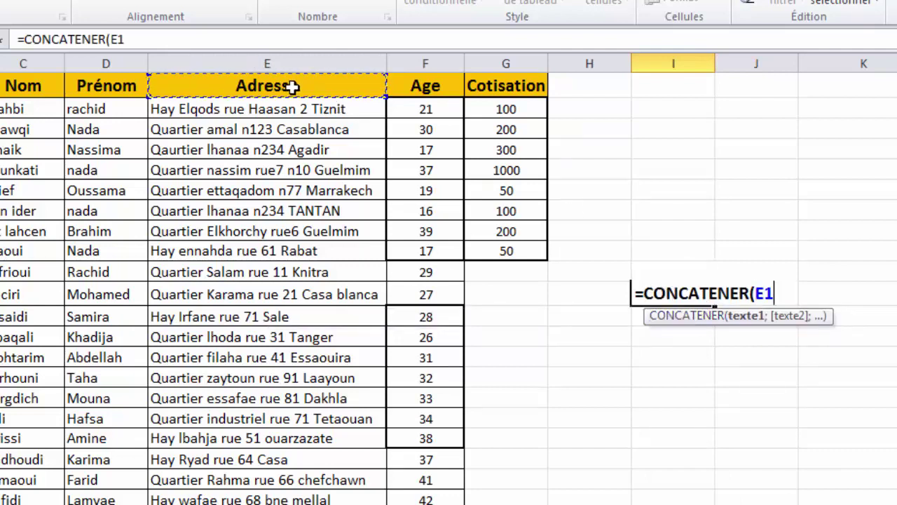
pyautogui.write(';')
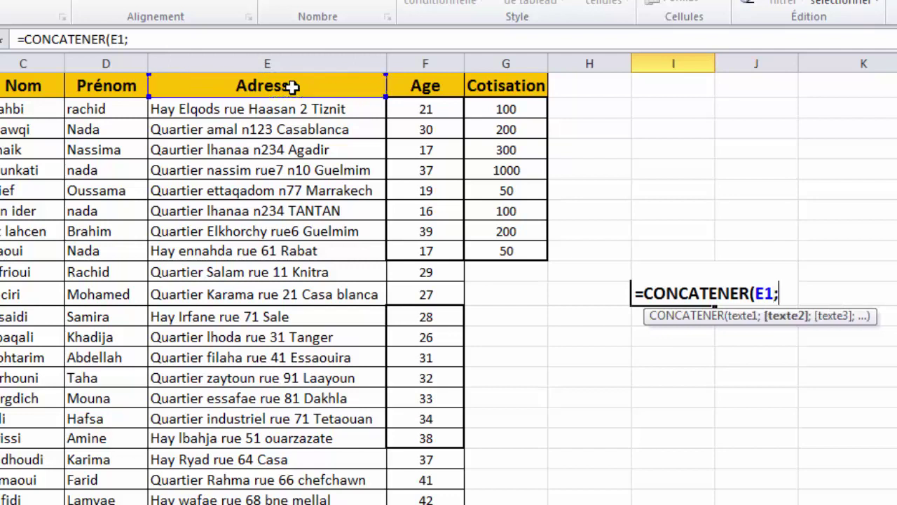
pyautogui.click(416, 85)
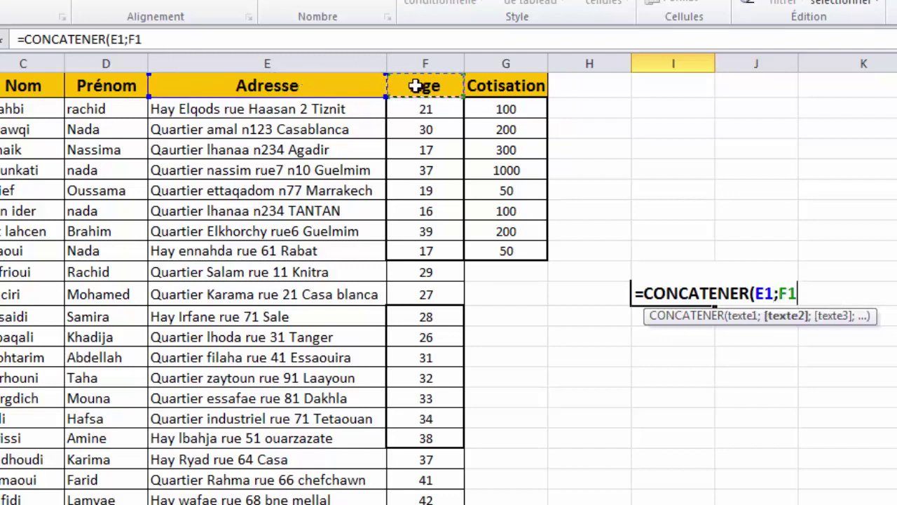
pyautogui.write(')')
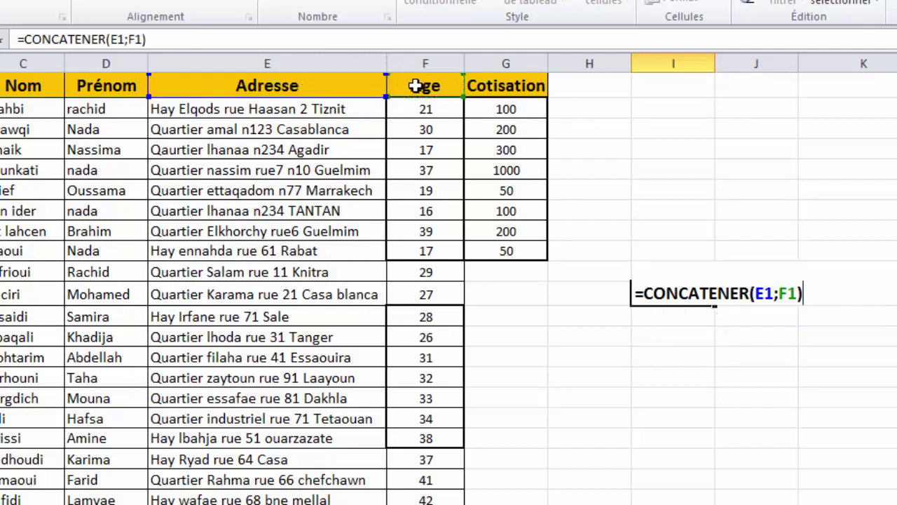
pyautogui.press('Return')
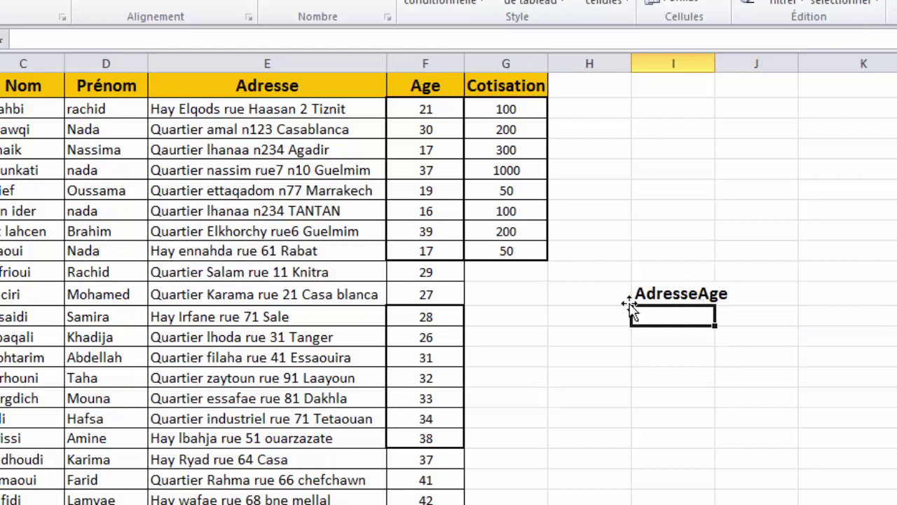
# Add a space separator between the two arguments of the I11 formula, making it =CONCATENER(E1;" ";F1)
pyautogui.doubleClick(708, 295)
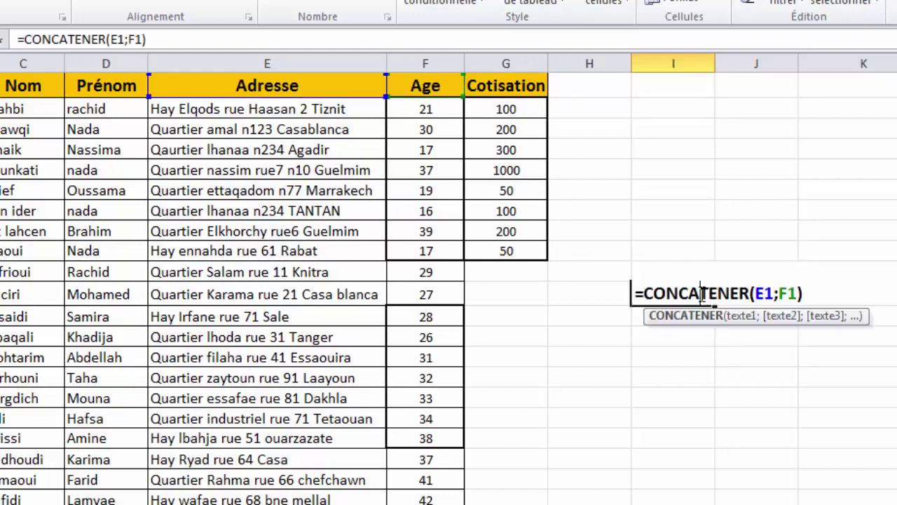
pyautogui.click(781, 293)
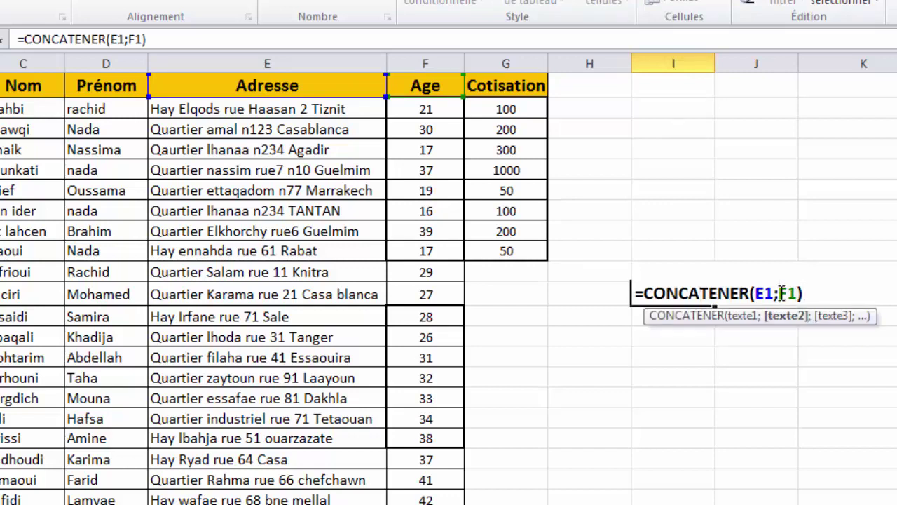
pyautogui.write('" "')
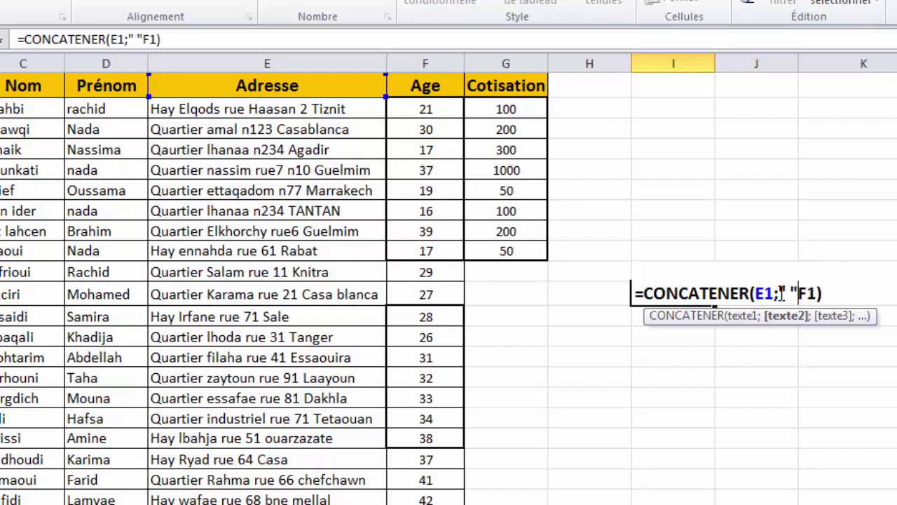
pyautogui.write(';')
pyautogui.press('Return')
pyautogui.write('*')
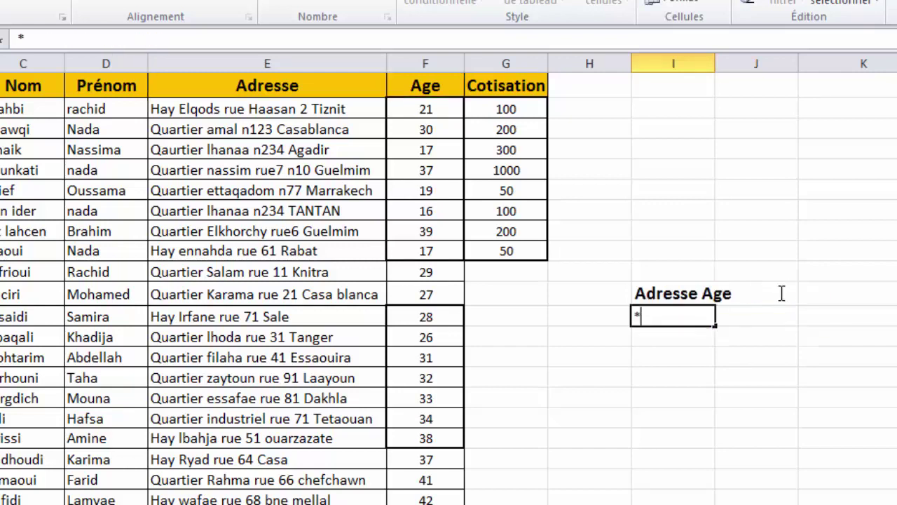
pyautogui.press('BackSpace')
pyautogui.click(739, 334)
# In cell I13, join the Adresse and Age headers with the ampersand operator: =E1&" "&F1
pyautogui.click(665, 337)
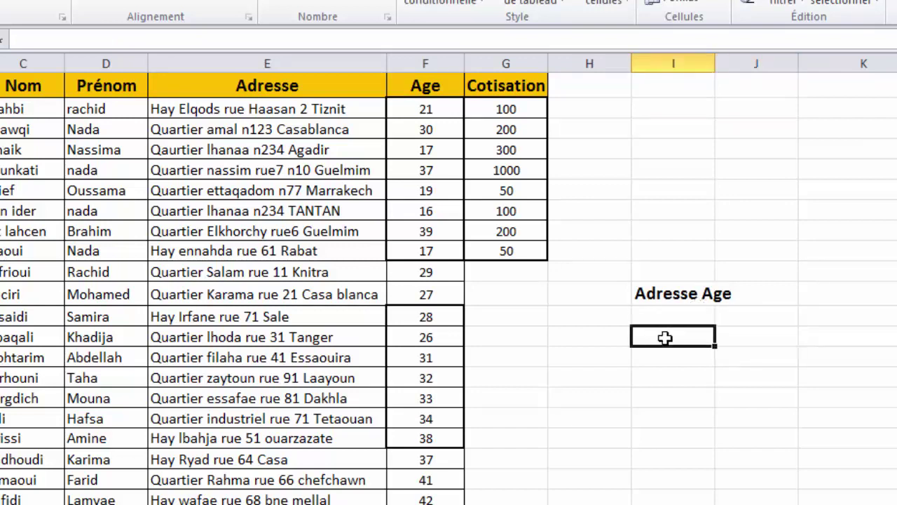
pyautogui.write('=')
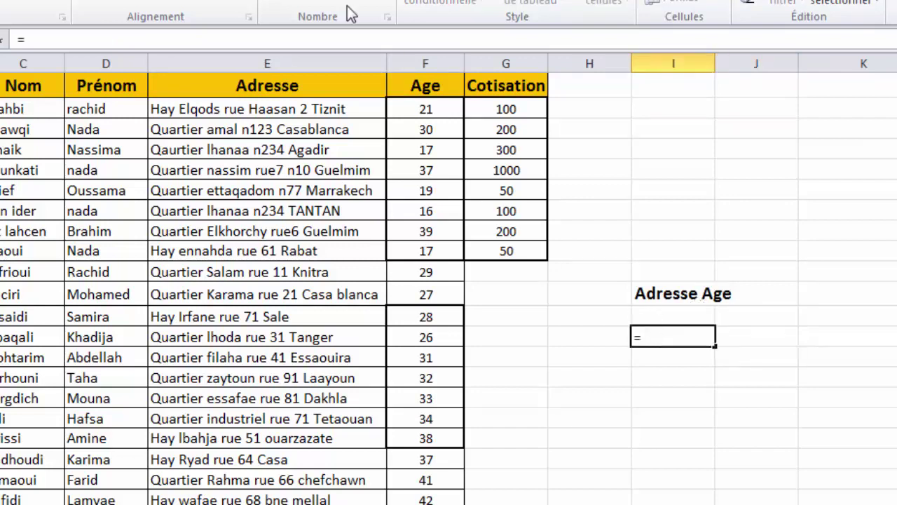
pyautogui.click(267, 88)
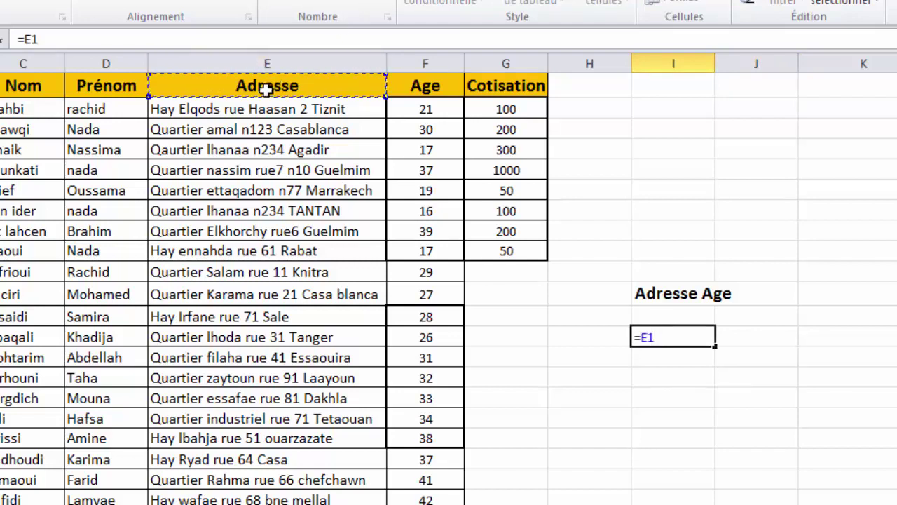
pyautogui.write('&" "&')
pyautogui.click(426, 87)
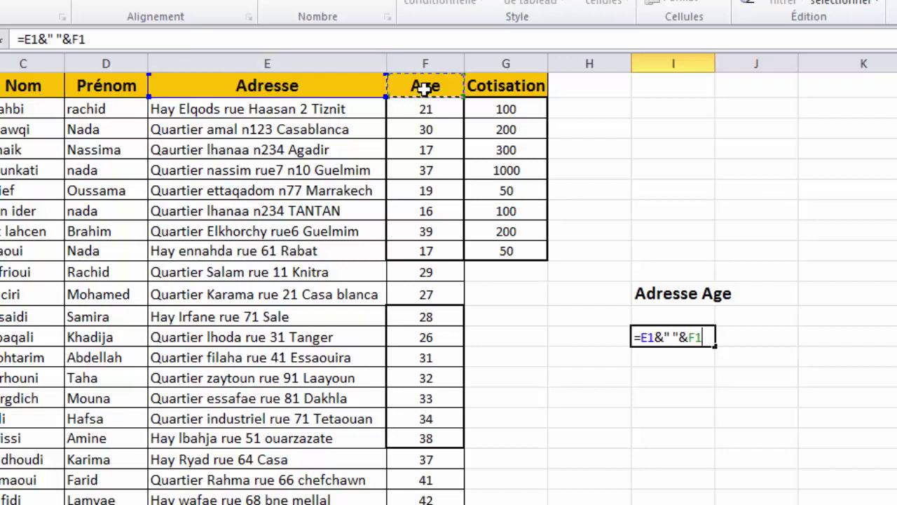
pyautogui.press('Return')
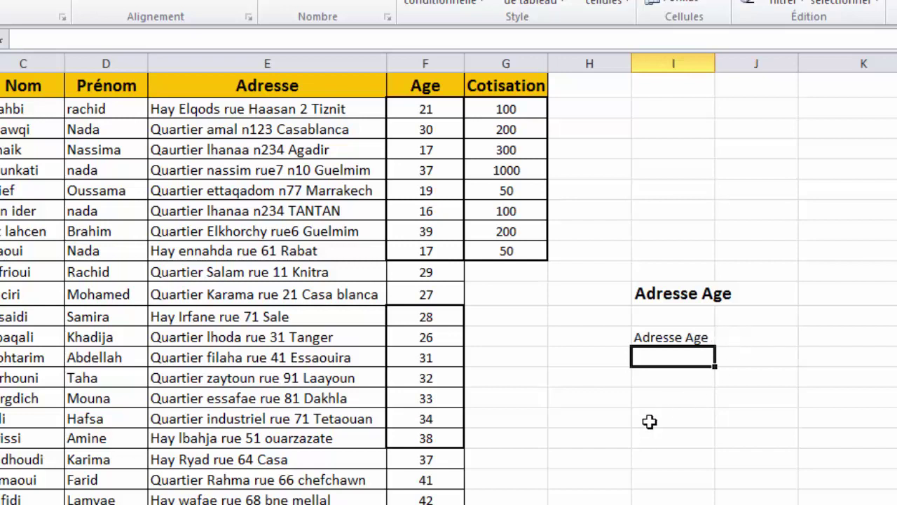
pyautogui.click(689, 295)
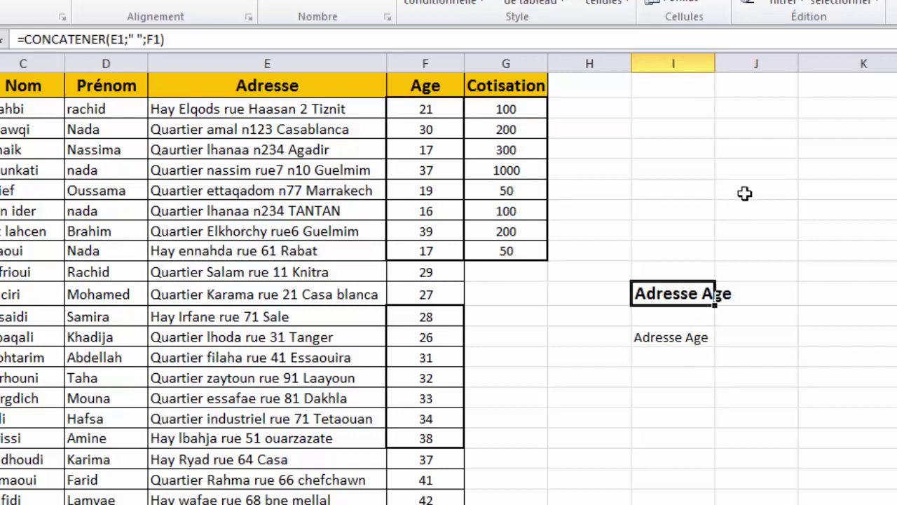
# In cell I7, enter the upper-case formula =MAJUSCULE(texte) with the word unquoted
pyautogui.click(686, 208)
pyautogui.write('=maju')
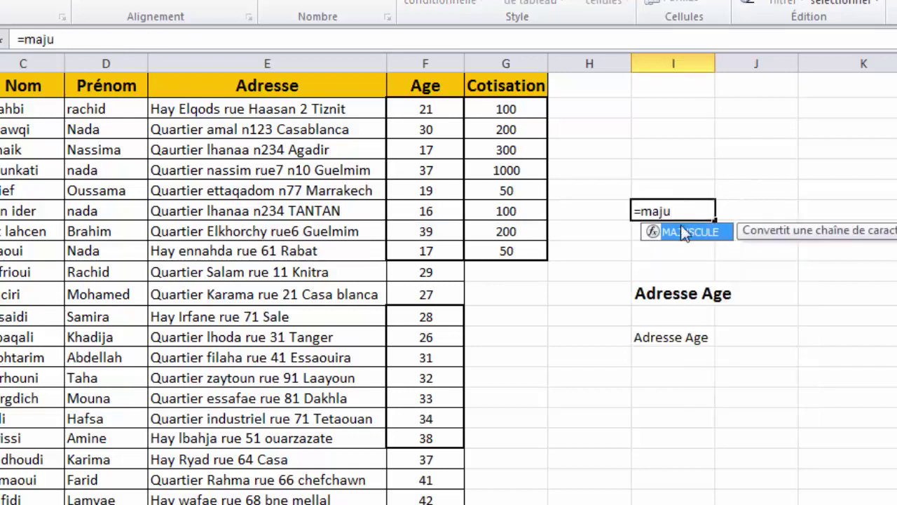
pyautogui.doubleClick(683, 231)
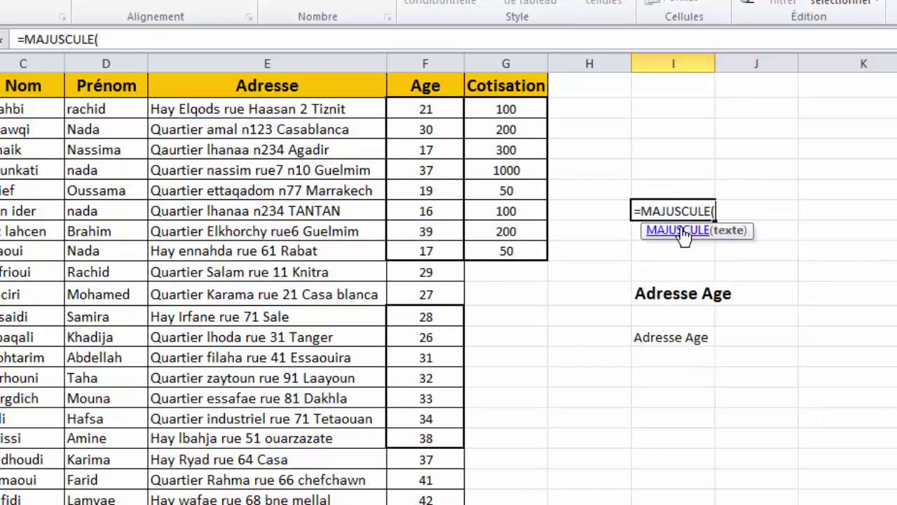
pyautogui.write('tex')
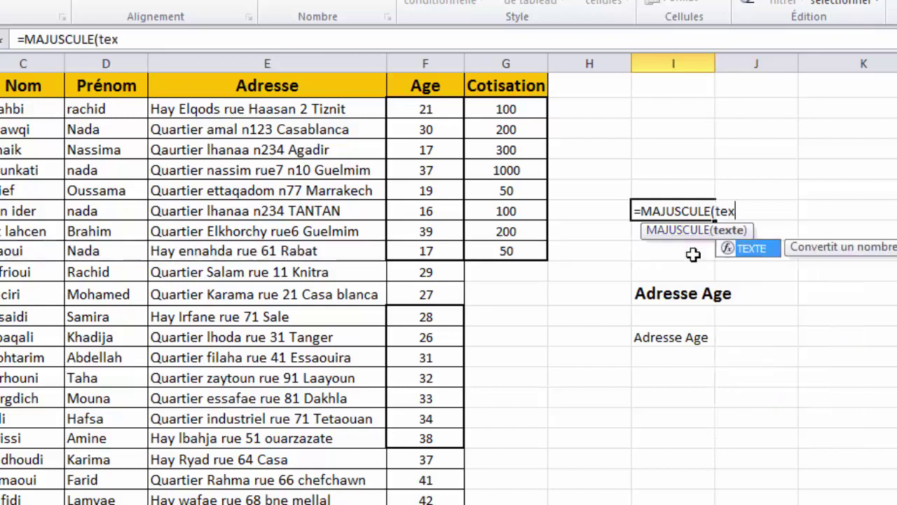
pyautogui.write('te)')
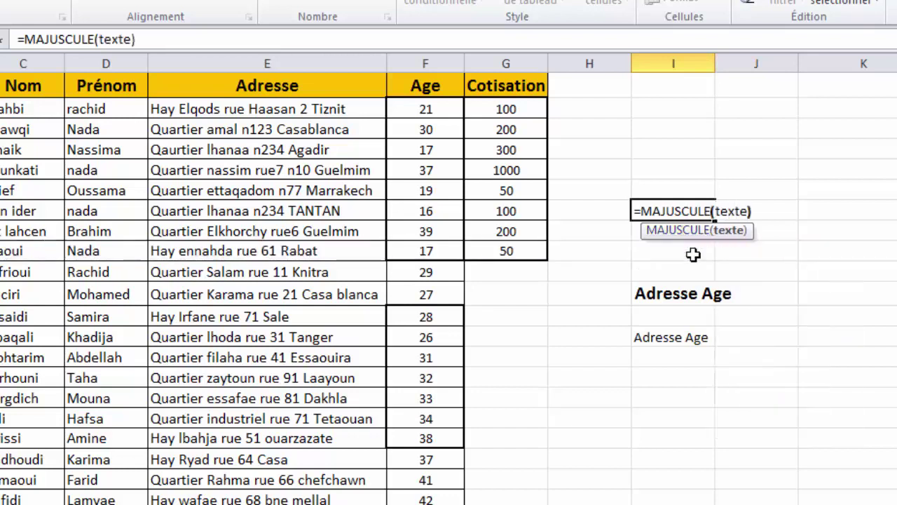
pyautogui.press('Return')
# Put quotation marks around the argument of the I7 formula so it reads =MAJUSCULE("texte")
pyautogui.doubleClick(690, 211)
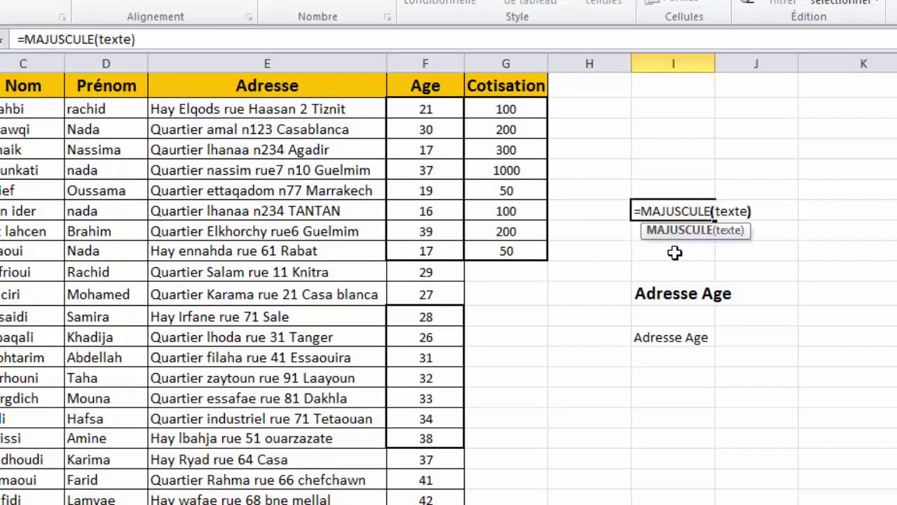
pyautogui.write('"')
pyautogui.press('End')
pyautogui.press('Left')
pyautogui.write('"')
pyautogui.press('Return')
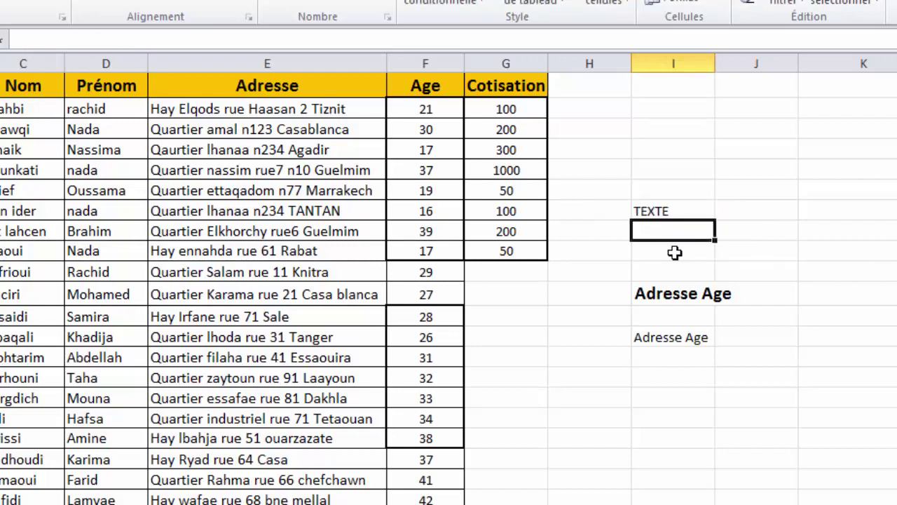
# Replace the MAJUSCULE argument in I7 with a reference to I11 and auto-fit the width of column I
pyautogui.doubleClick(652, 216)
pyautogui.moveTo(761, 211); pyautogui.dragTo(715, 211)
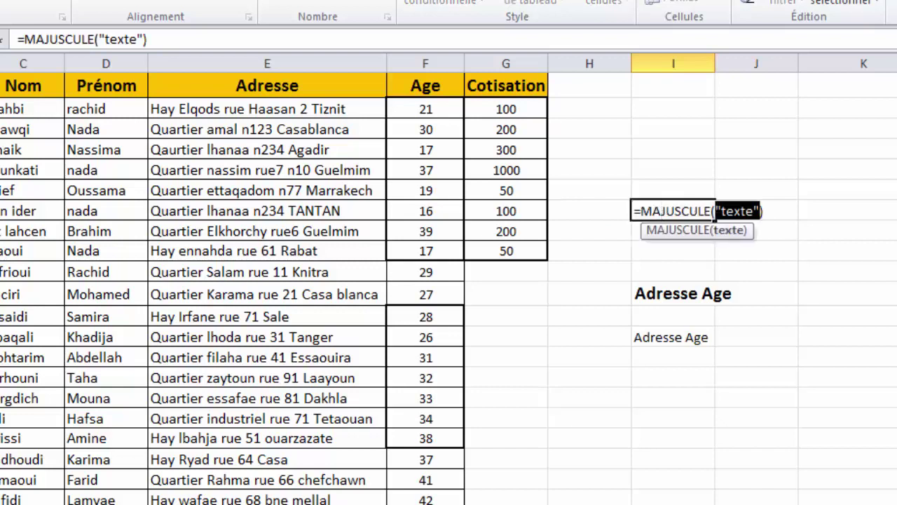
pyautogui.press('Delete')
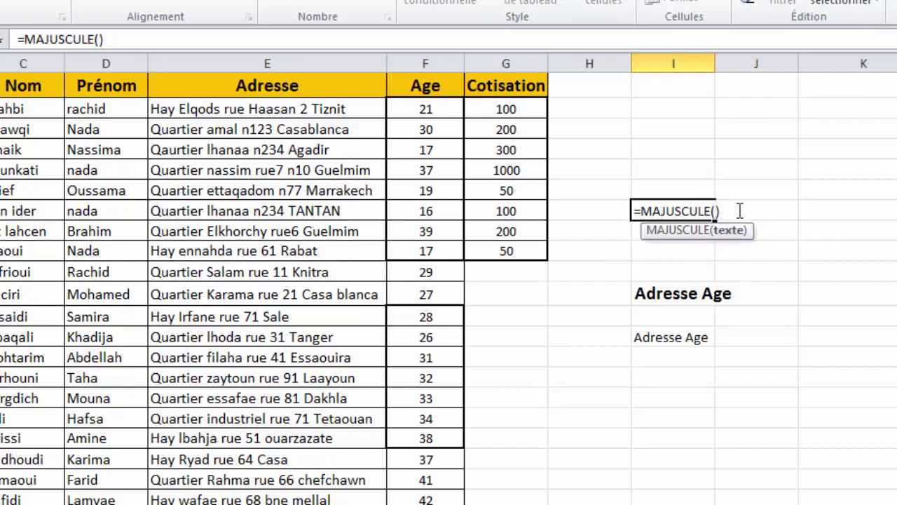
pyautogui.click(682, 297)
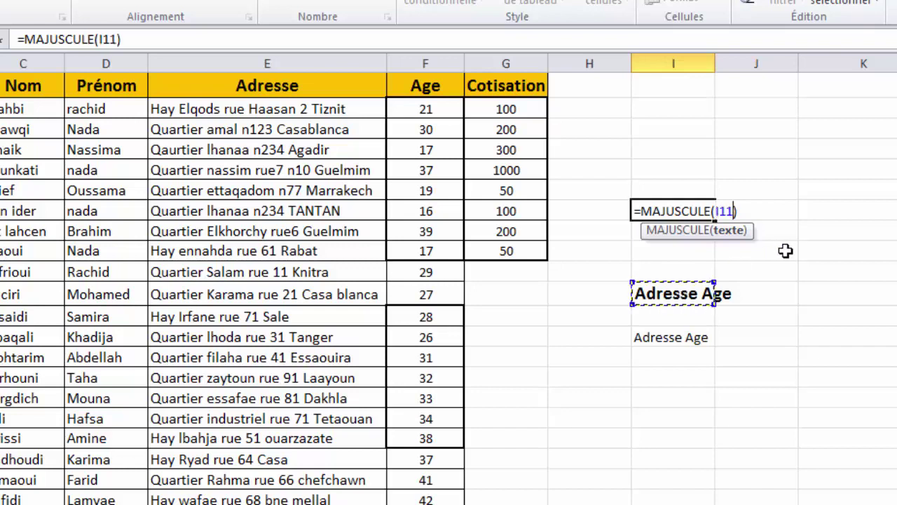
pyautogui.press('Return')
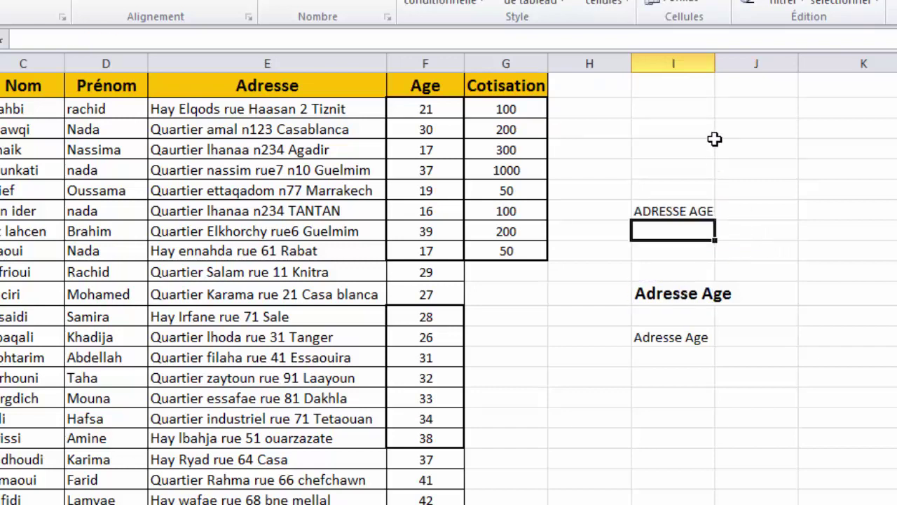
pyautogui.doubleClick(714, 63)
# Enter the upper-case word TEXTE in cell K11
pyautogui.doubleClick(842, 294)
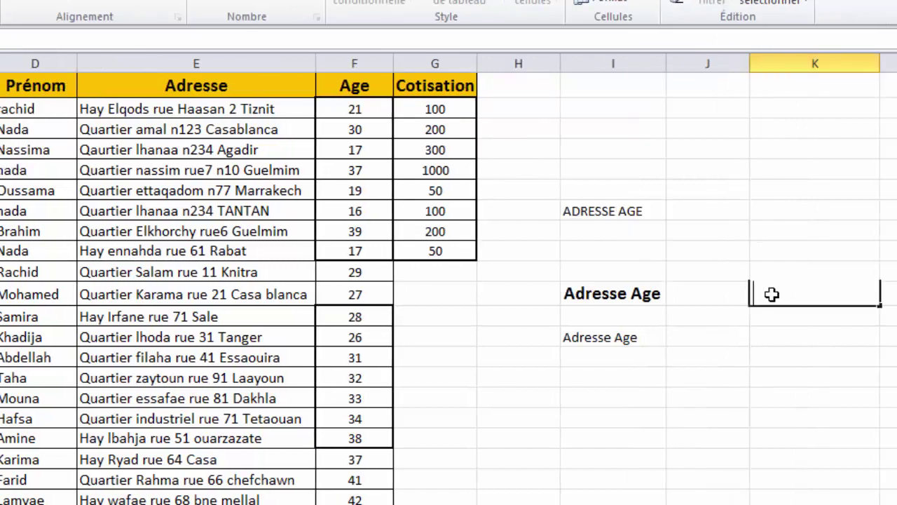
pyautogui.press('Return')
pyautogui.click(786, 291)
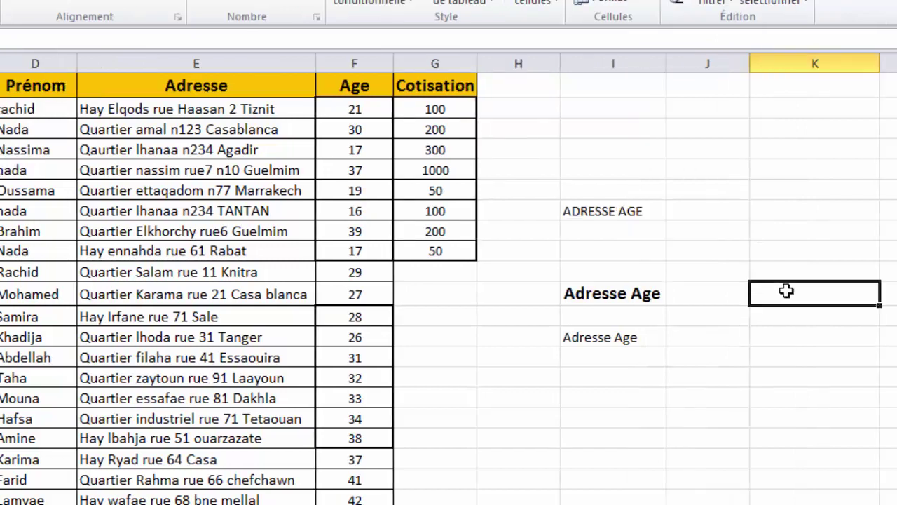
pyautogui.write('TEXTE')
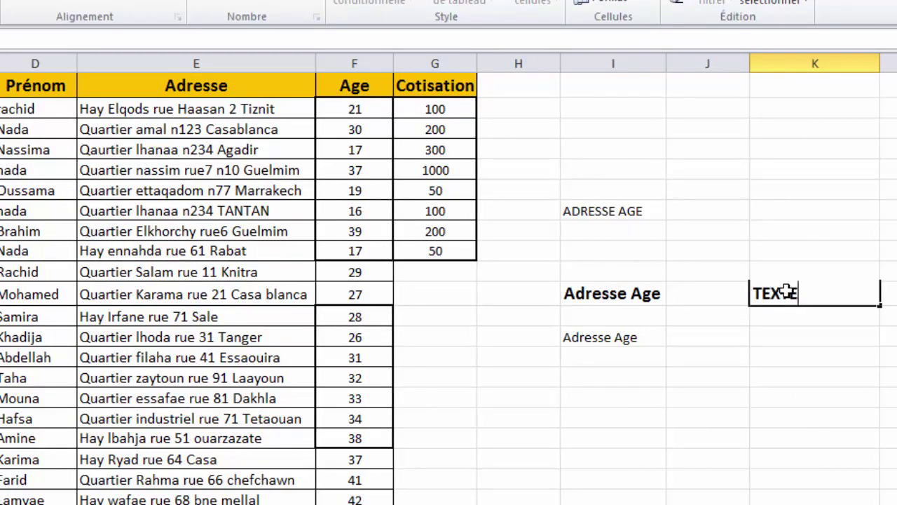
pyautogui.press('Return')
# In cell H16, enter the lower-case formula =MINUSCULE("AGE")
pyautogui.click(510, 391)
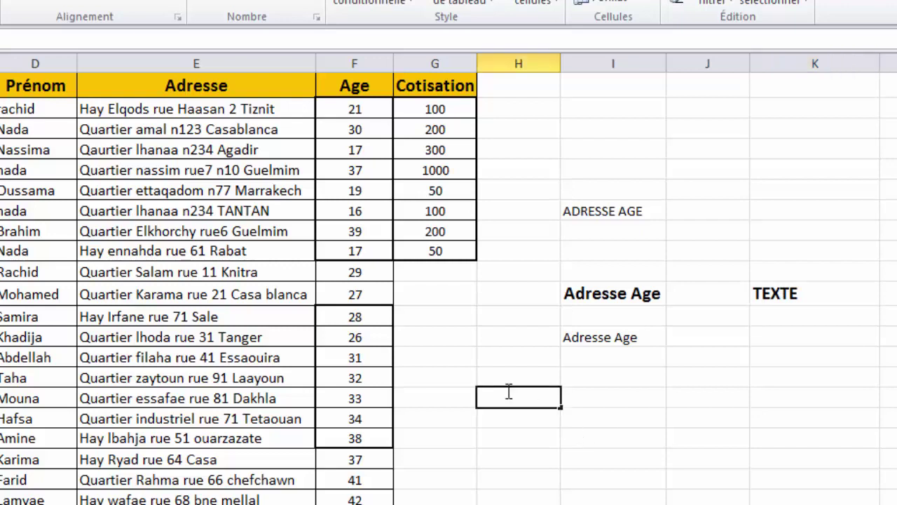
pyautogui.write('=min')
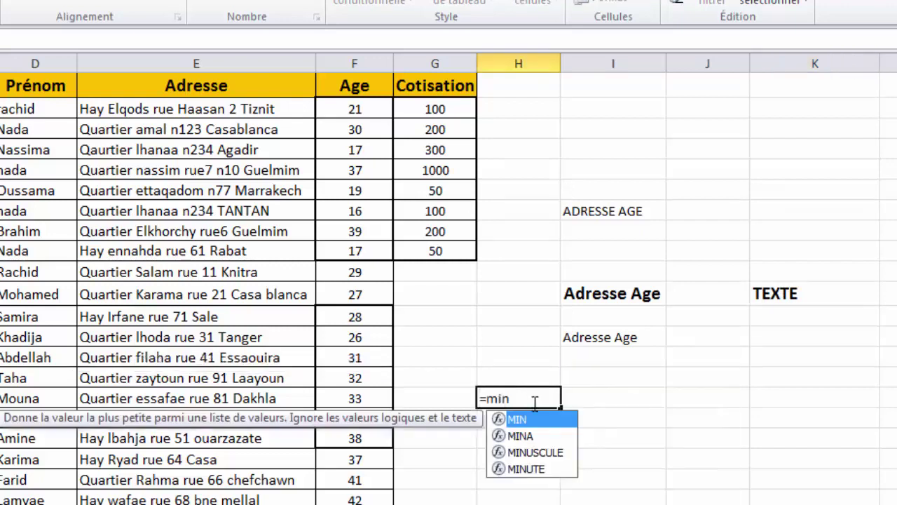
pyautogui.doubleClick(565, 452)
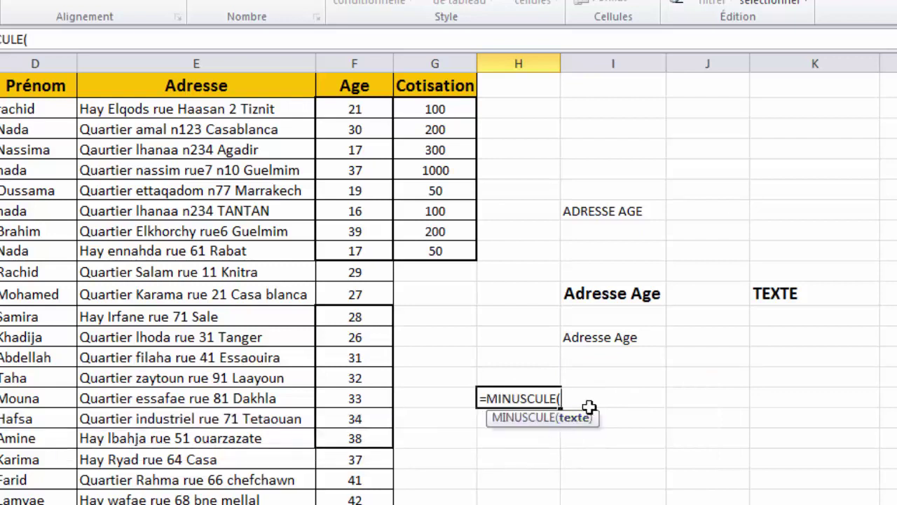
pyautogui.write('"a')
pyautogui.press('BackSpace')
pyautogui.write('AGE"')
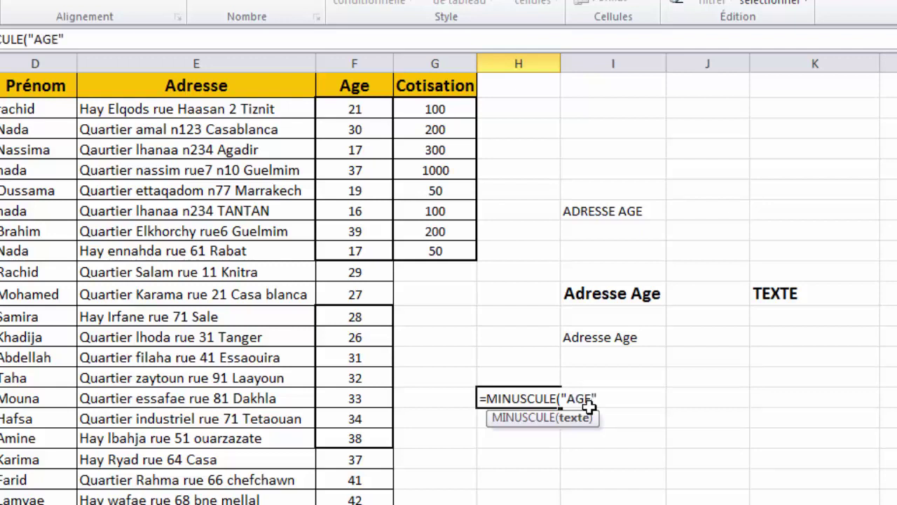
pyautogui.write(')')
pyautogui.press('Return')
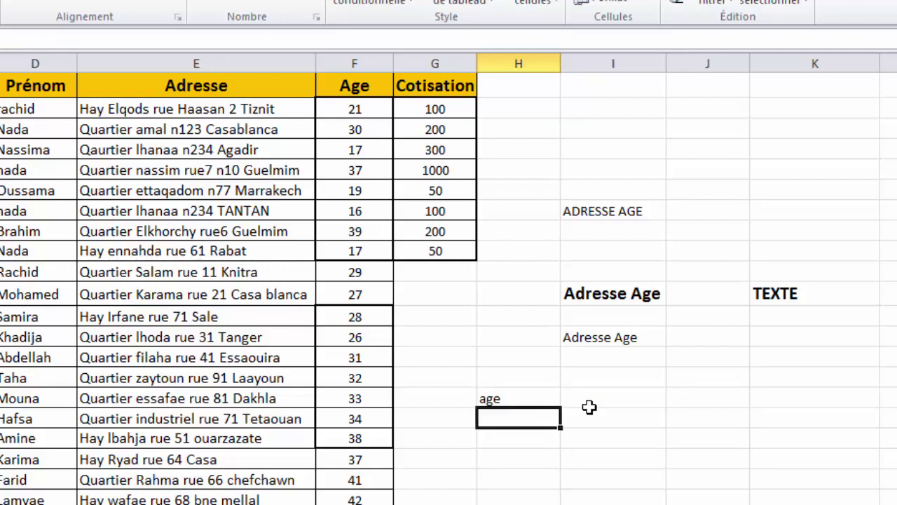
# Replace the quoted argument of the MINUSCULE formula in H16 with a reference to cell K11
pyautogui.click(512, 399)
pyautogui.doubleClick(512, 399)
pyautogui.doubleClick(579, 399)
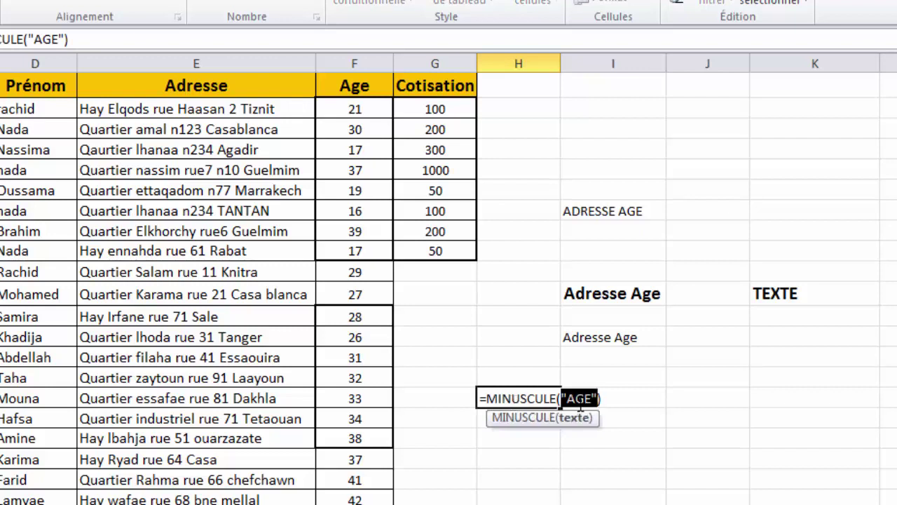
pyautogui.press('BackSpace')
pyautogui.click(783, 291)
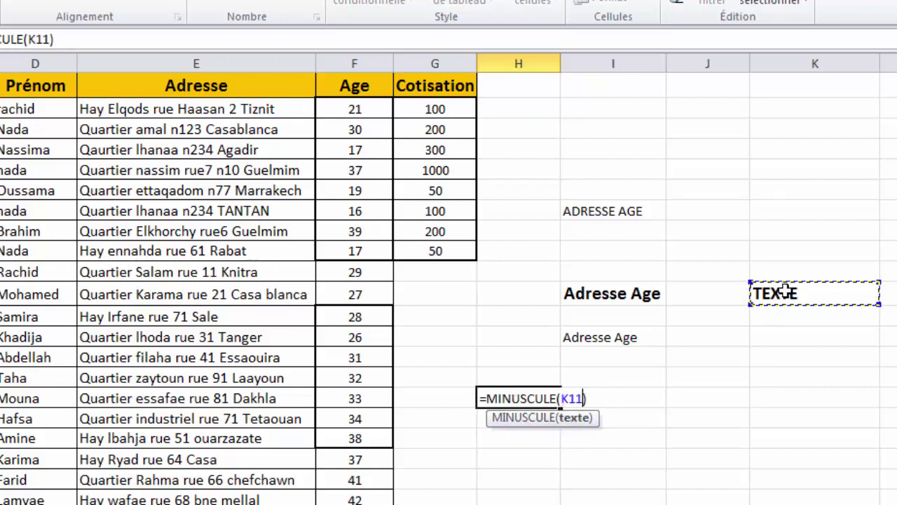
pyautogui.press('Return')
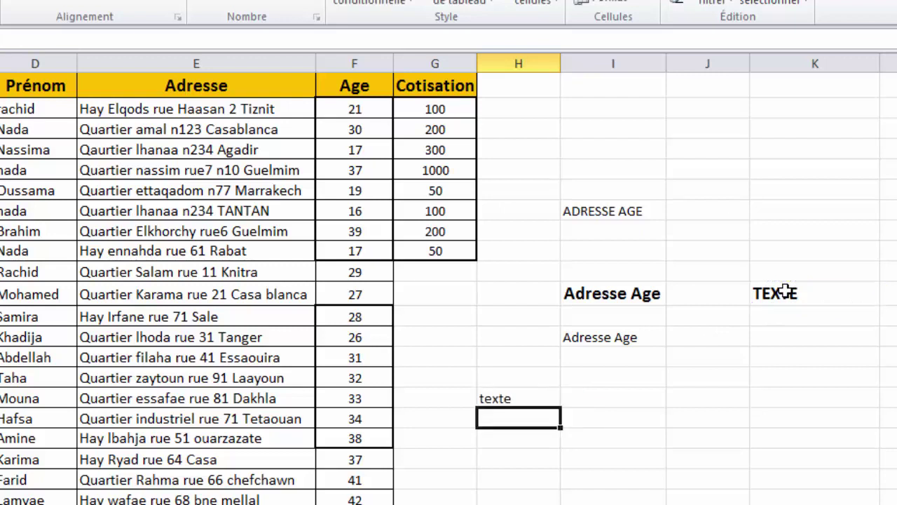
# Clear the contents of cell H16 and of the range I4:K14
pyautogui.click(528, 399)
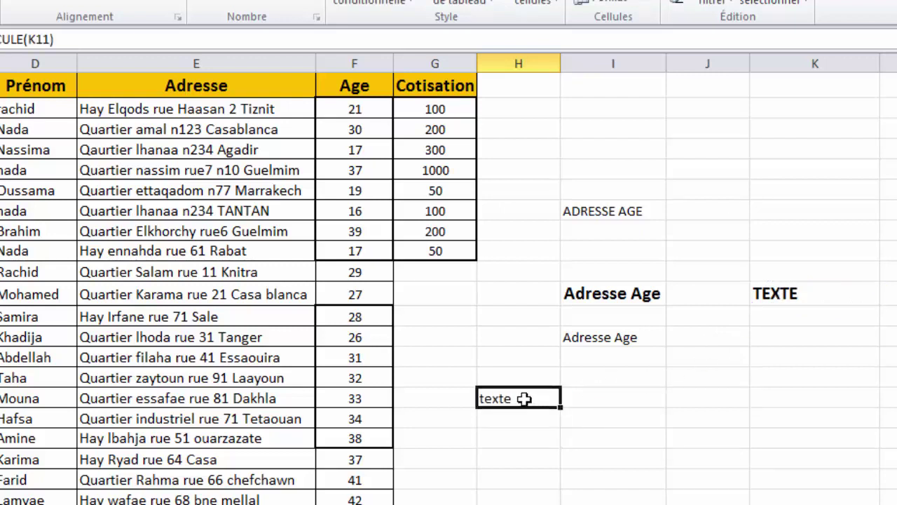
pyautogui.press('Delete')
pyautogui.click(786, 292)
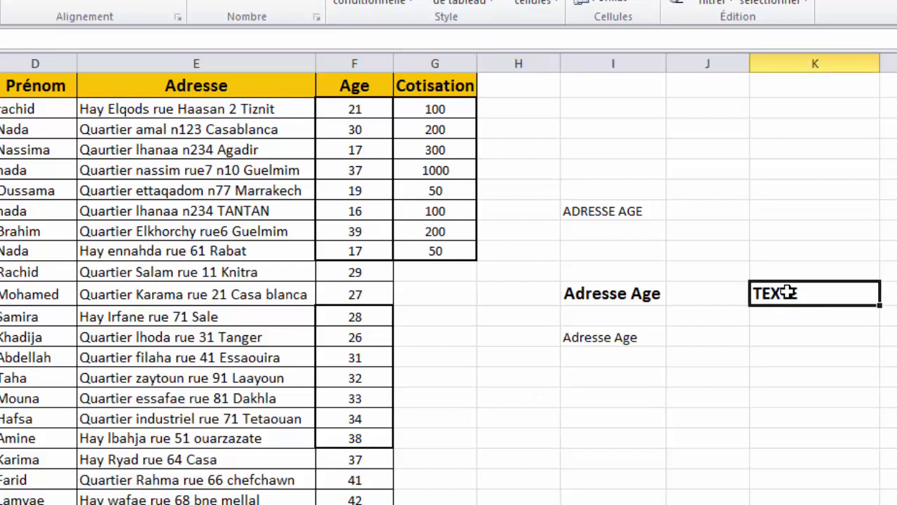
pyautogui.moveTo(785, 147); pyautogui.dragTo(588, 359)
pyautogui.press('Delete')
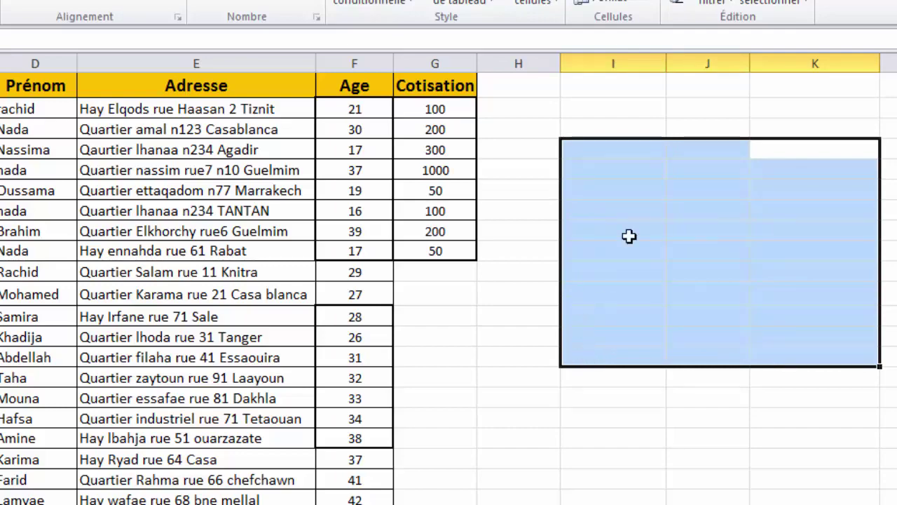
# Enter the labels nb, nbval and nbsi down column I in cells I7 to I9
pyautogui.click(631, 214)
pyautogui.write('nb')
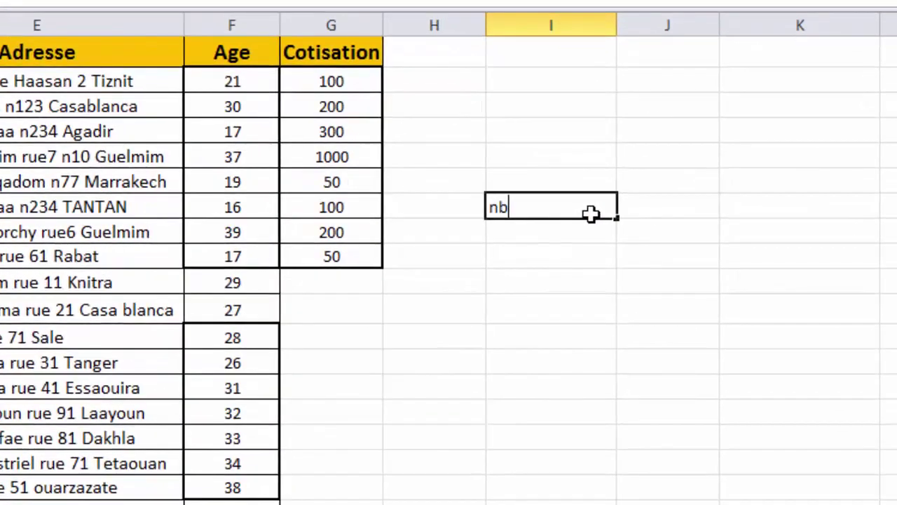
pyautogui.press('Tab')
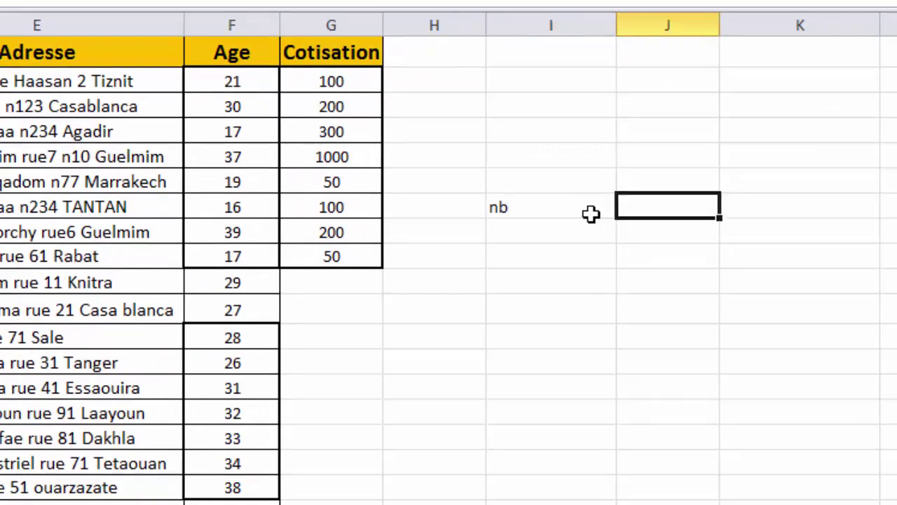
pyautogui.click(591, 214)
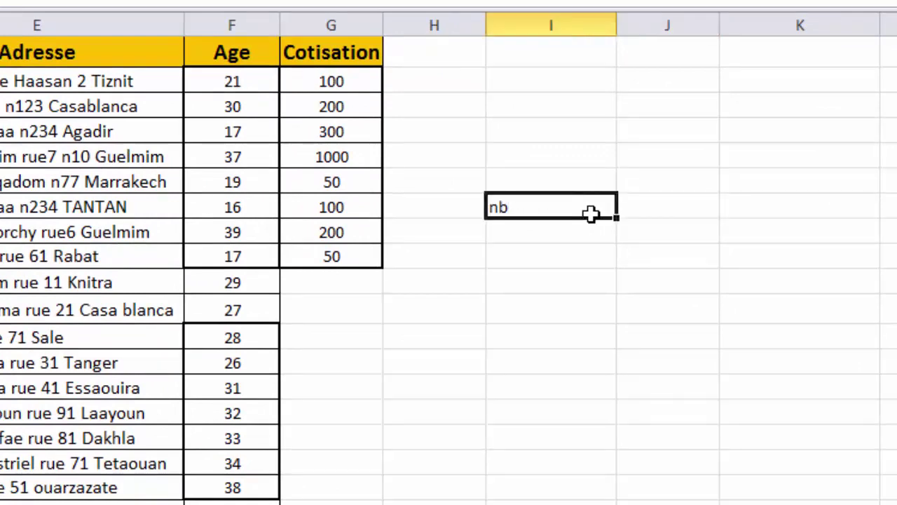
pyautogui.press('Return')
pyautogui.write('nbval')
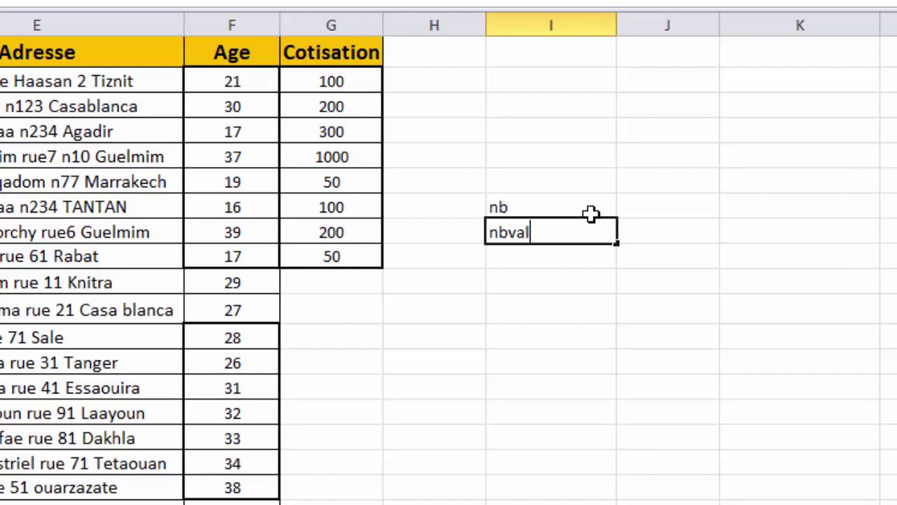
pyautogui.press('Return')
pyautogui.write('nbsi')
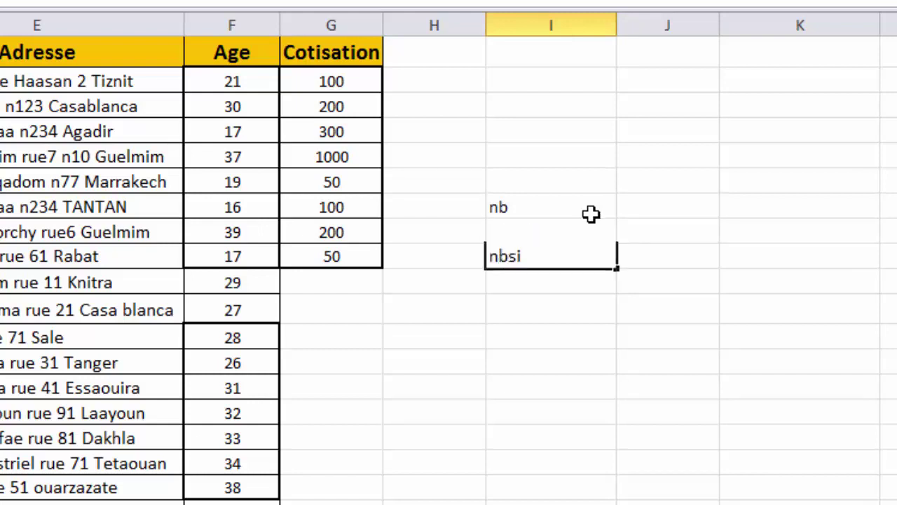
pyautogui.press('Return')
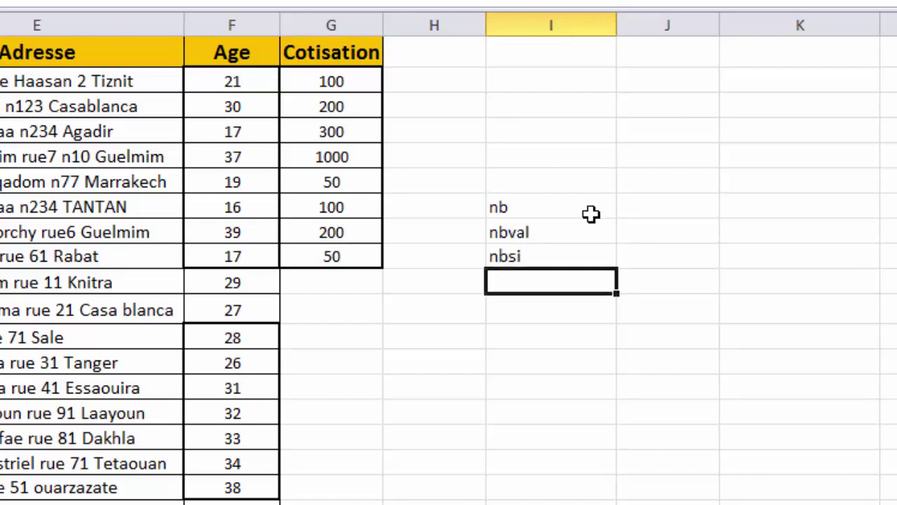
# Enter 12 in H12 and TEXTE in H13, and keep the current Windows color scheme without showing the message again
pyautogui.click(627, 206)
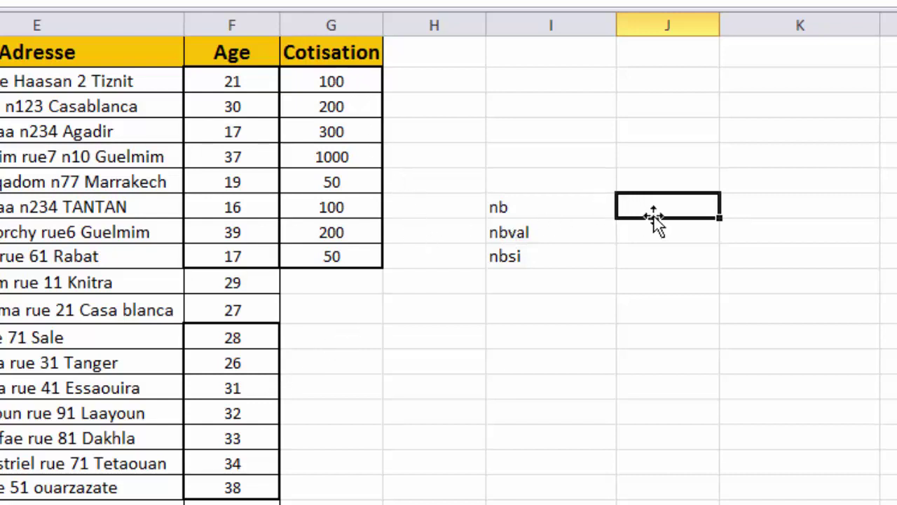
pyautogui.click(418, 340)
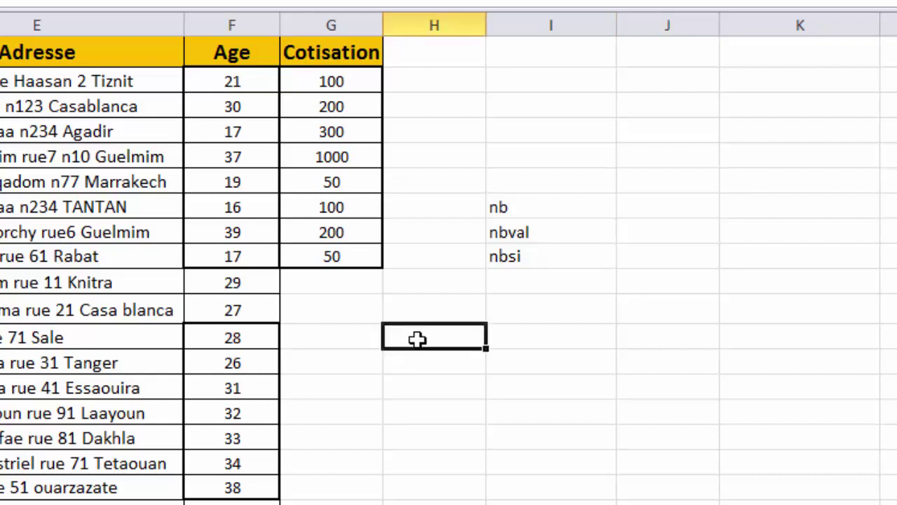
pyautogui.write('12')
pyautogui.press('Return')
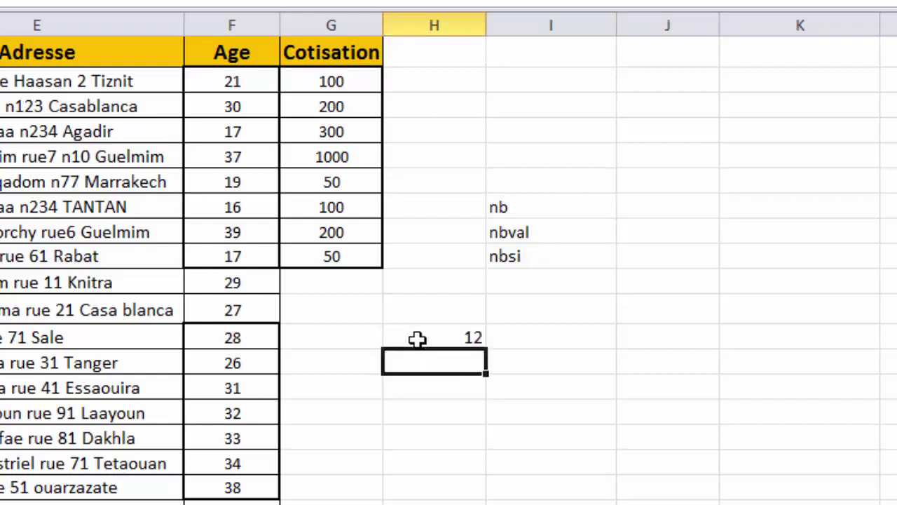
pyautogui.write('TEXTE')
pyautogui.press('Return')
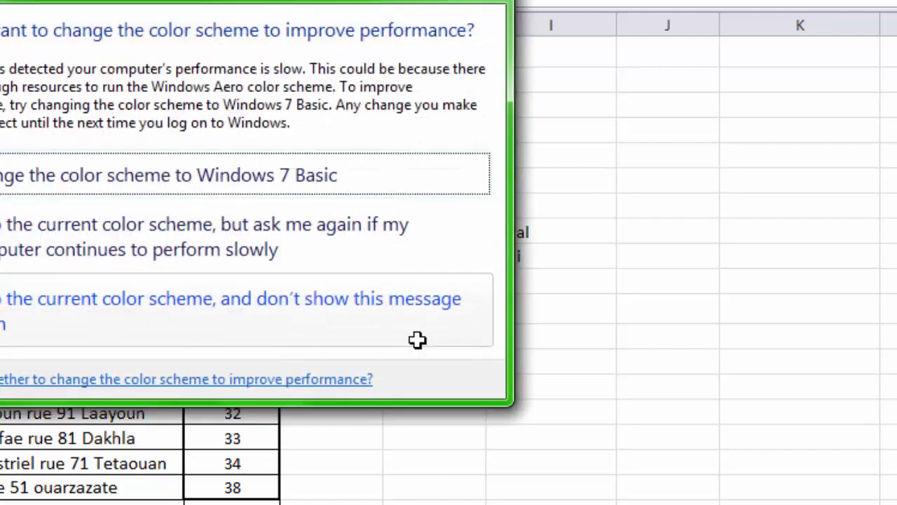
pyautogui.click(418, 340)
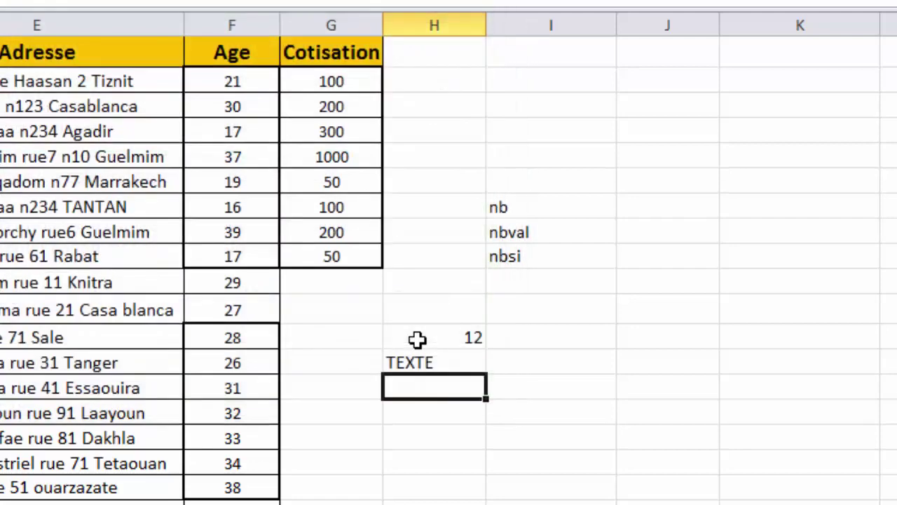
# Enter the number 15 in cell H14 and the date 17/01/2020 in cell H15
pyautogui.write('15')
pyautogui.press('Return')
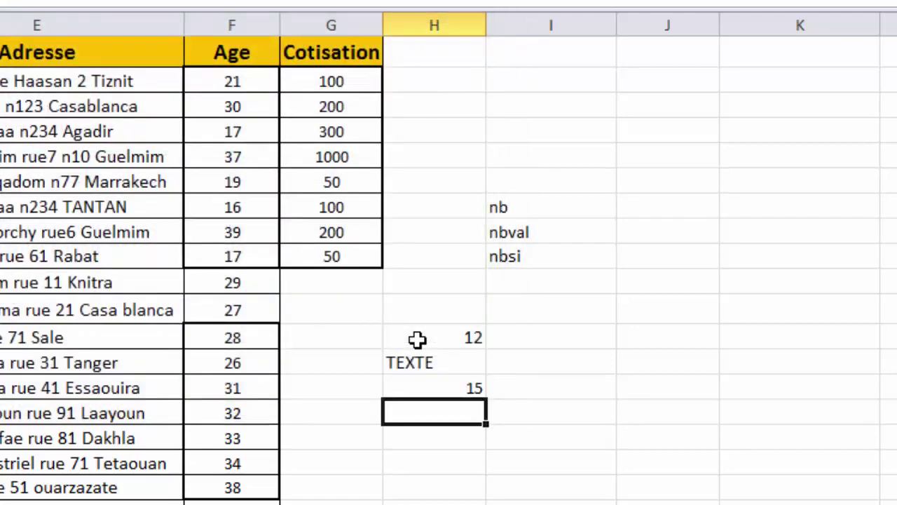
pyautogui.write('1')
pyautogui.press('BackSpace')
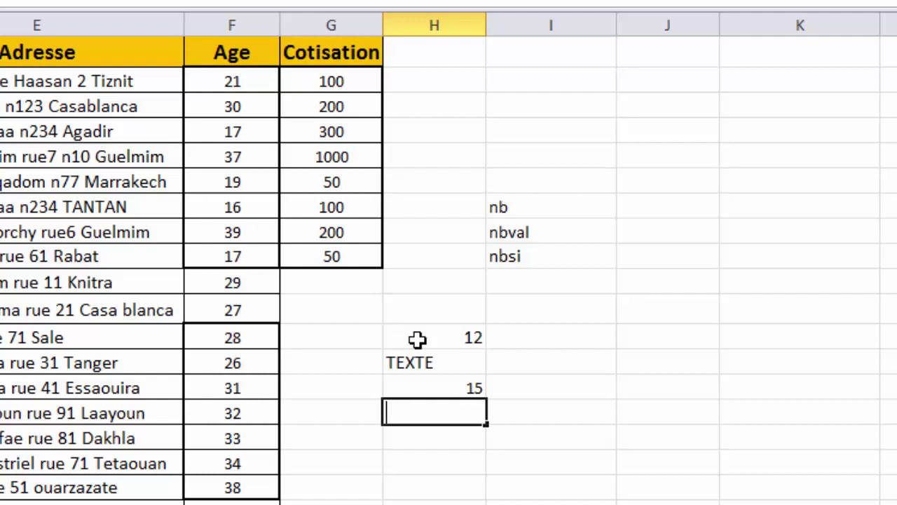
pyautogui.write('17/01/2')
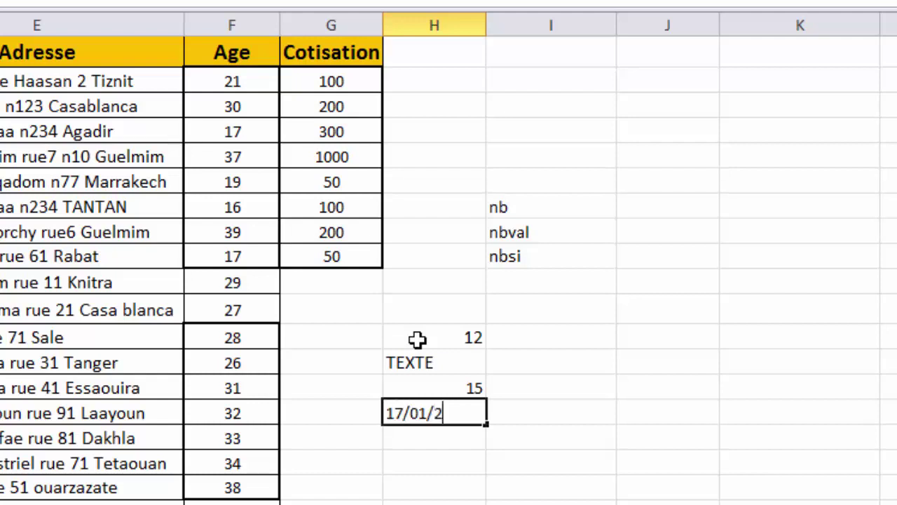
pyautogui.write('0202')
pyautogui.press('Return')
# Center the contents of the sample cells H12:H15 horizontally
pyautogui.moveTo(443, 339); pyautogui.dragTo(419, 409)
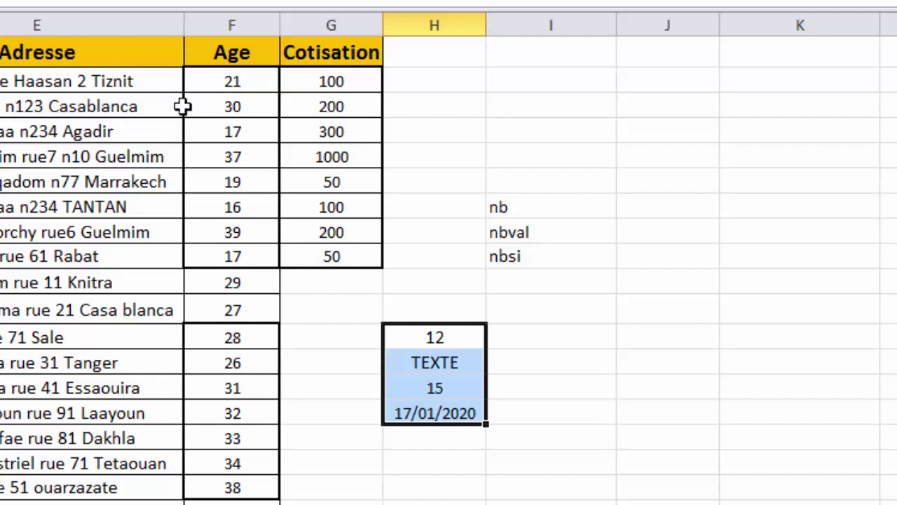
pyautogui.click(675, 302)
pyautogui.click(644, 335)
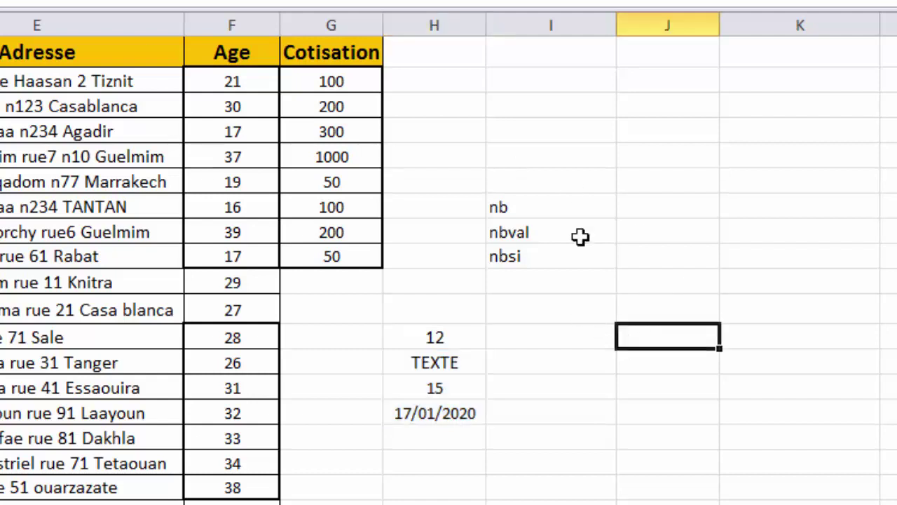
# In cell J7, beside the nb label, count the numeric sample cells with the formula =NB(H12:H15)
pyautogui.doubleClick(651, 205)
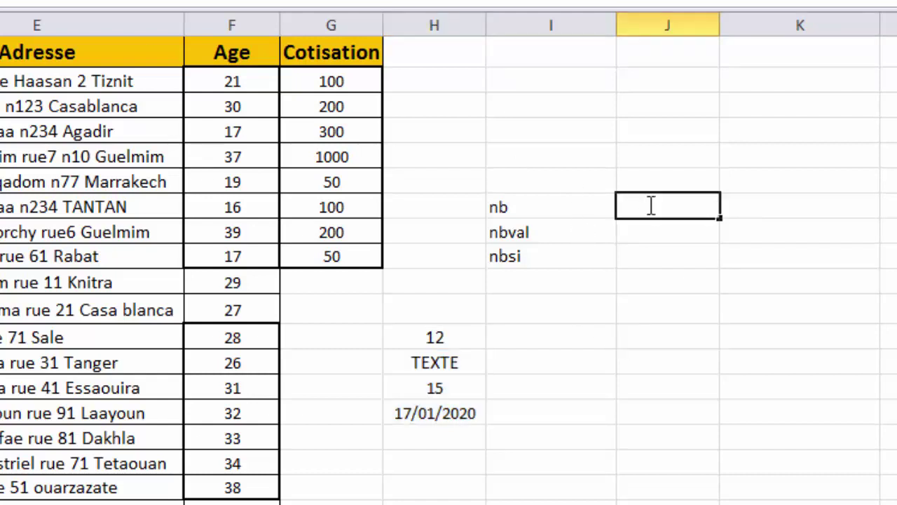
pyautogui.write('=nb')
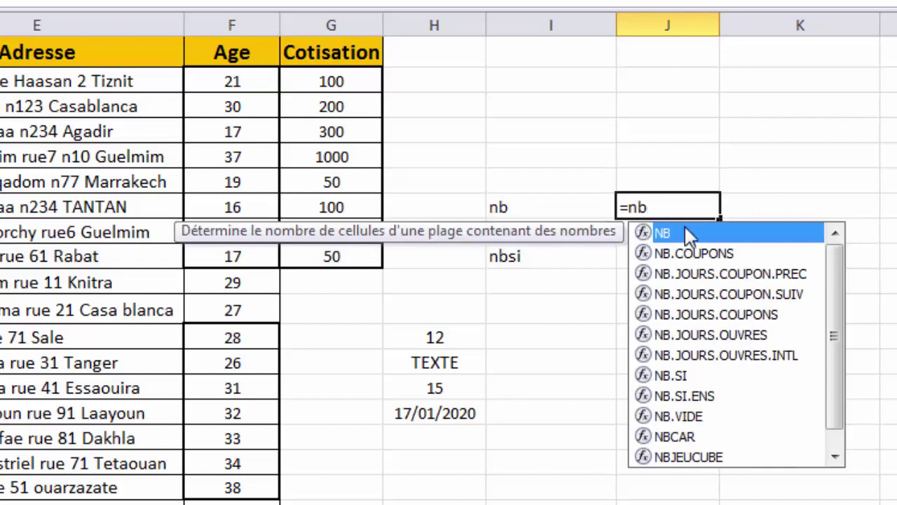
pyautogui.doubleClick(686, 233)
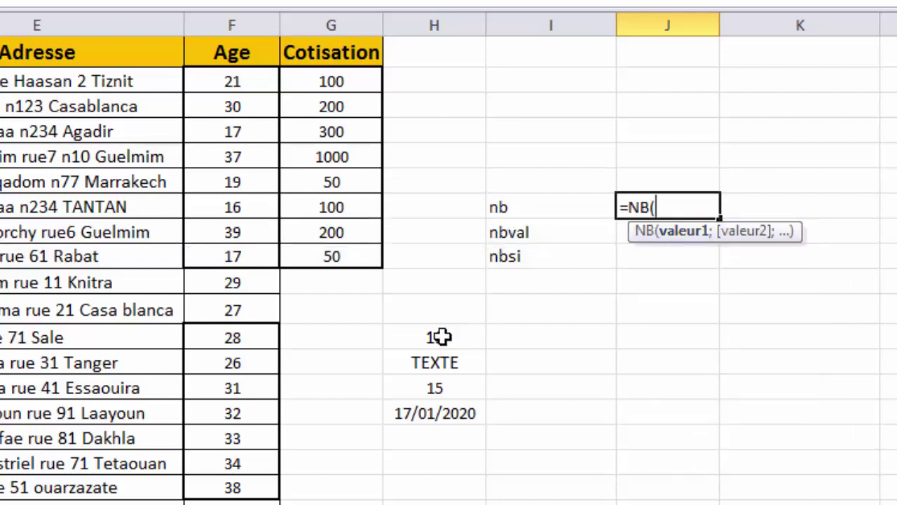
pyautogui.moveTo(442, 337); pyautogui.dragTo(426, 412)
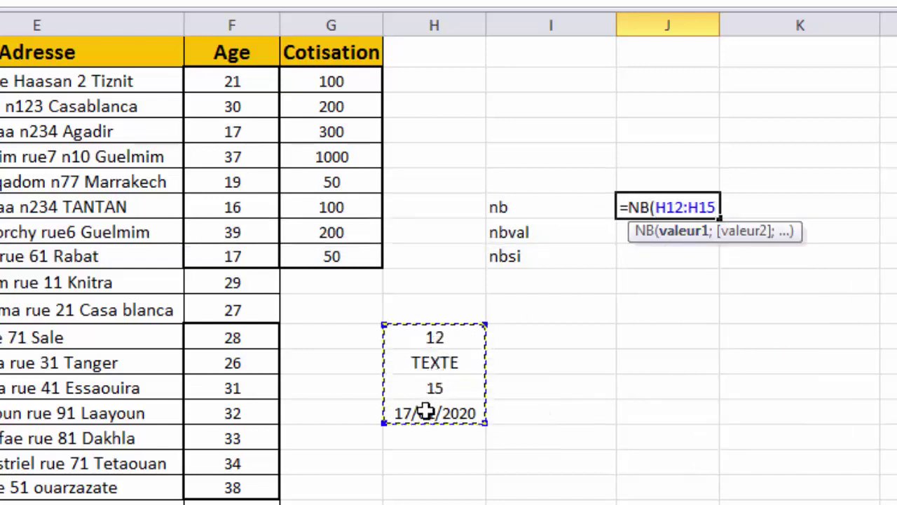
pyautogui.write(')')
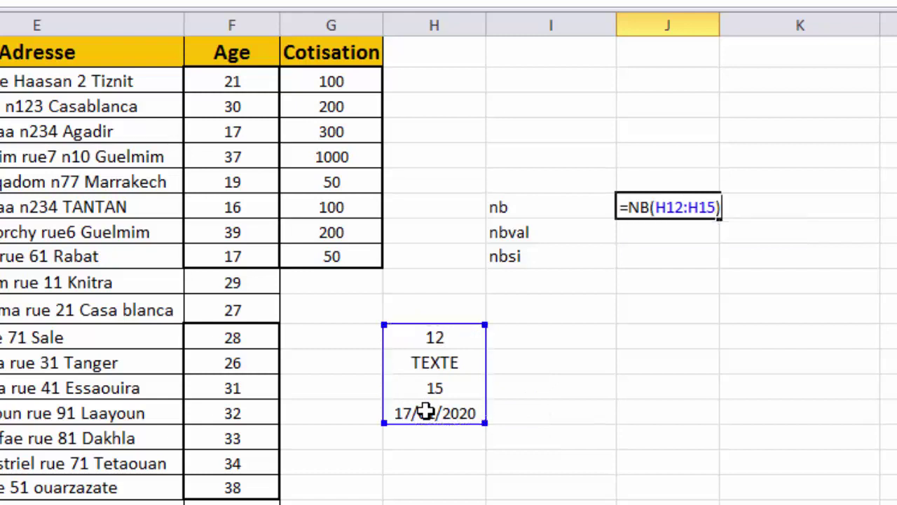
pyautogui.press('Return')
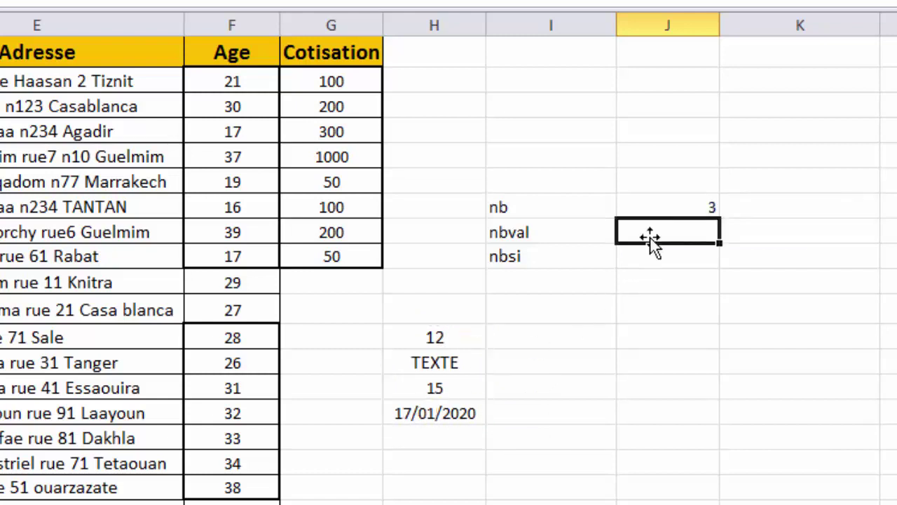
pyautogui.click(453, 341)
pyautogui.click(447, 383)
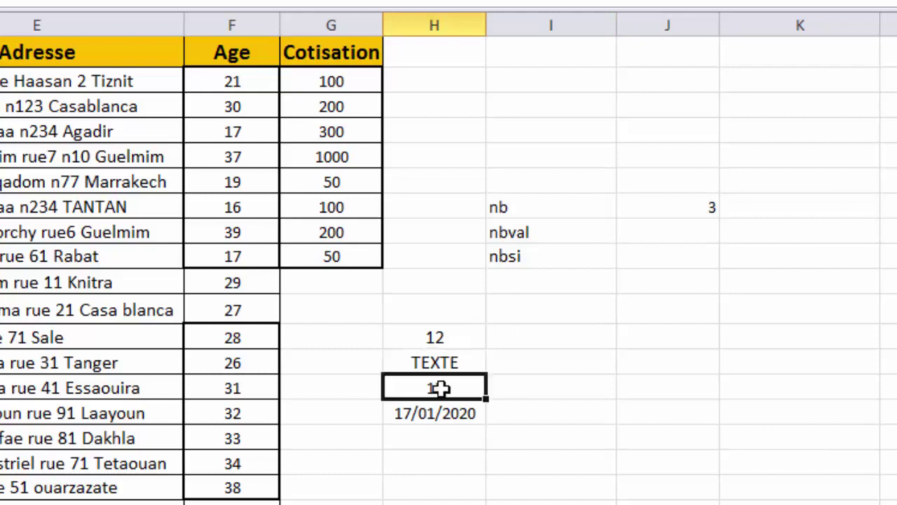
pyautogui.click(438, 413)
pyautogui.click(447, 365)
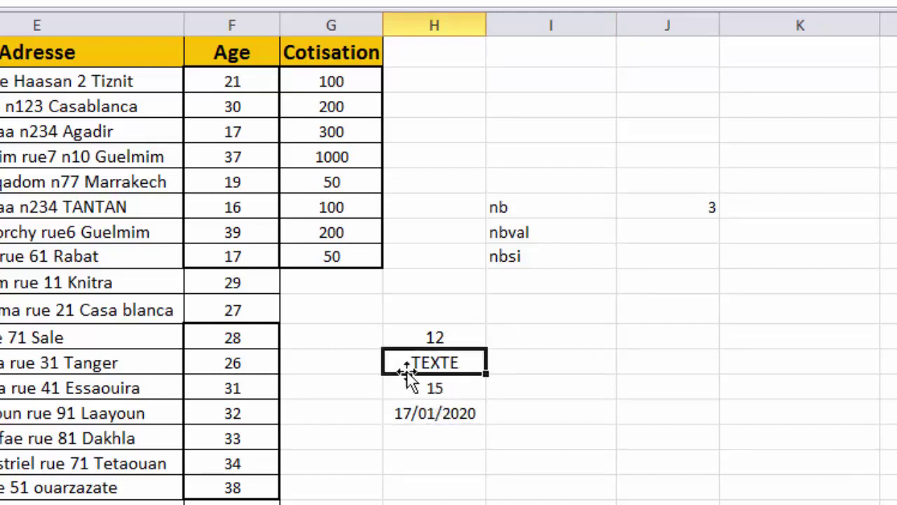
# In cell J8, beside the nbval label, count the non-empty sample cells with the formula =NBVAL(H12:H15)
pyautogui.click(697, 233)
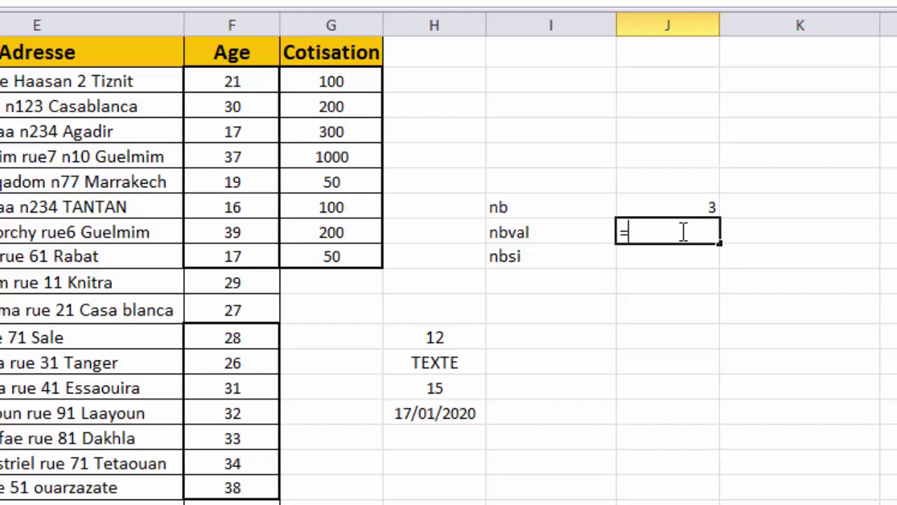
pyautogui.write('nbva')
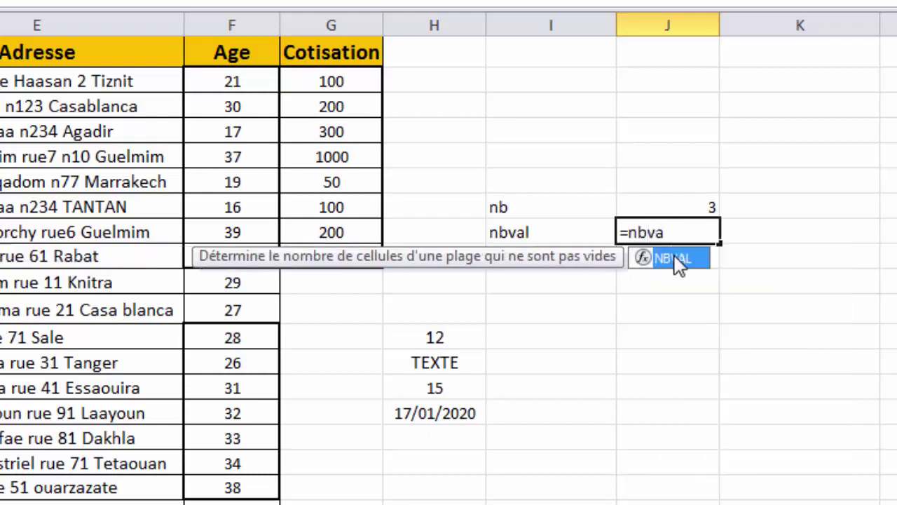
pyautogui.doubleClick(674, 255)
pyautogui.moveTo(436, 338); pyautogui.dragTo(410, 419)
pyautogui.write(')')
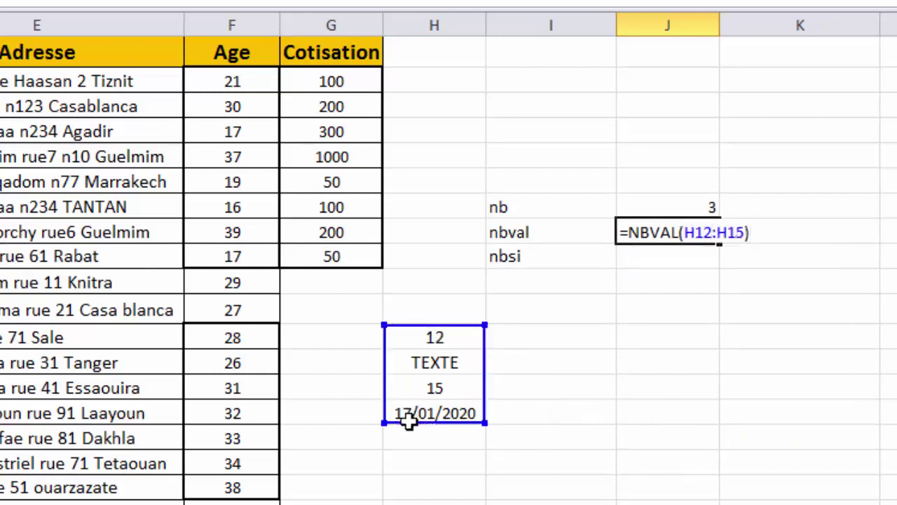
pyautogui.press('Return')
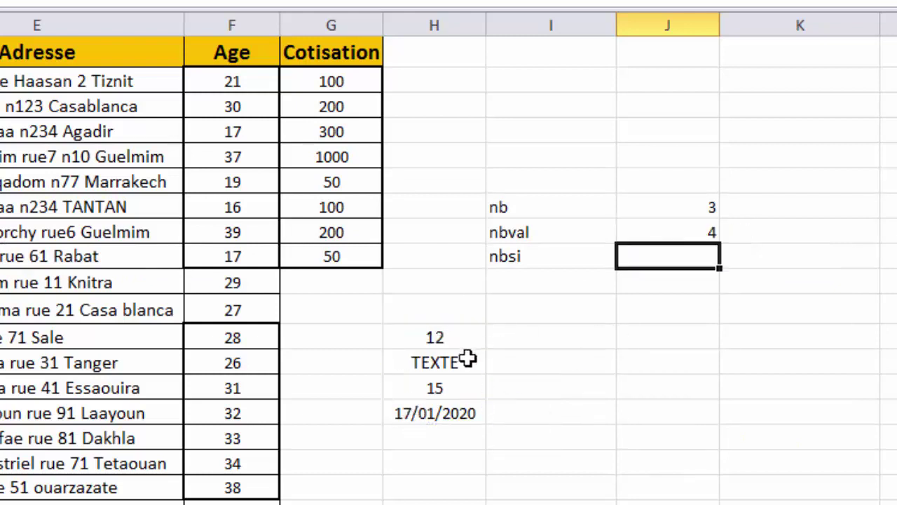
pyautogui.click(463, 336)
pyautogui.click(445, 362)
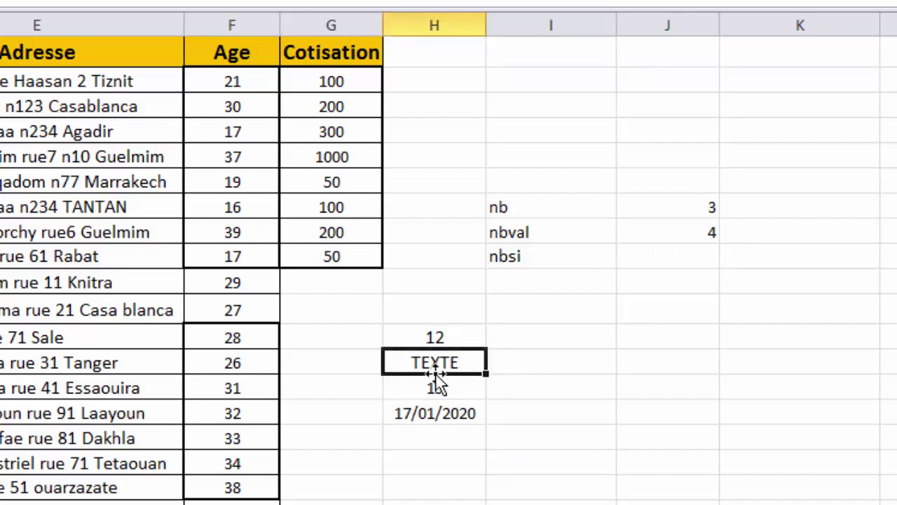
pyautogui.click(432, 386)
pyautogui.click(426, 414)
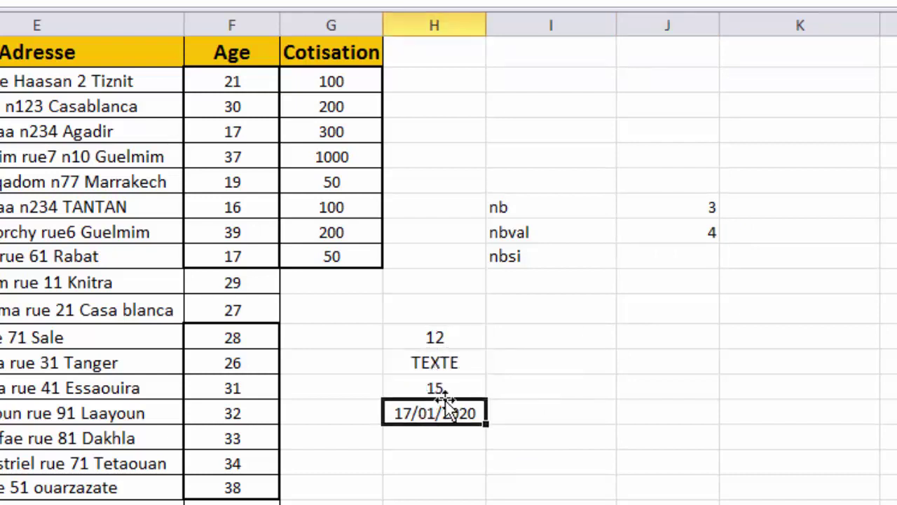
pyautogui.click(457, 365)
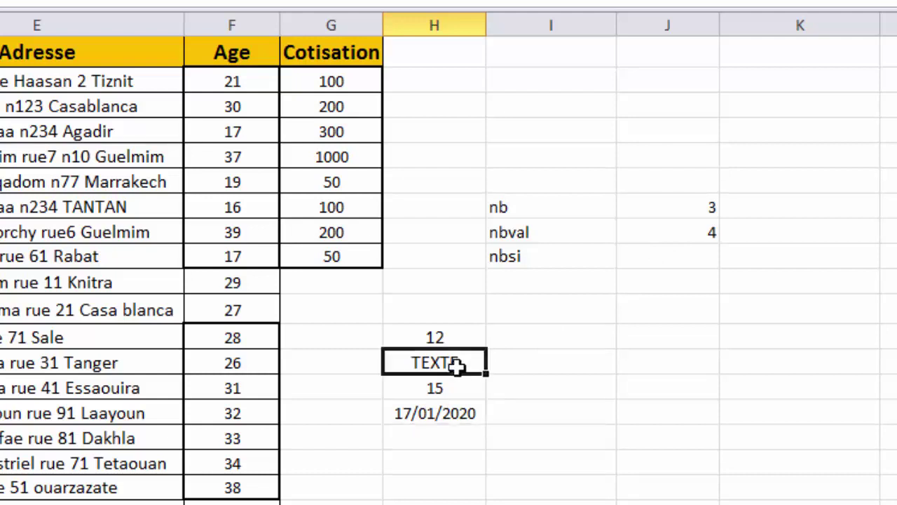
# Clear the number from sample cell H14 so that it is empty
pyautogui.click(441, 391)
pyautogui.press('BackSpace')
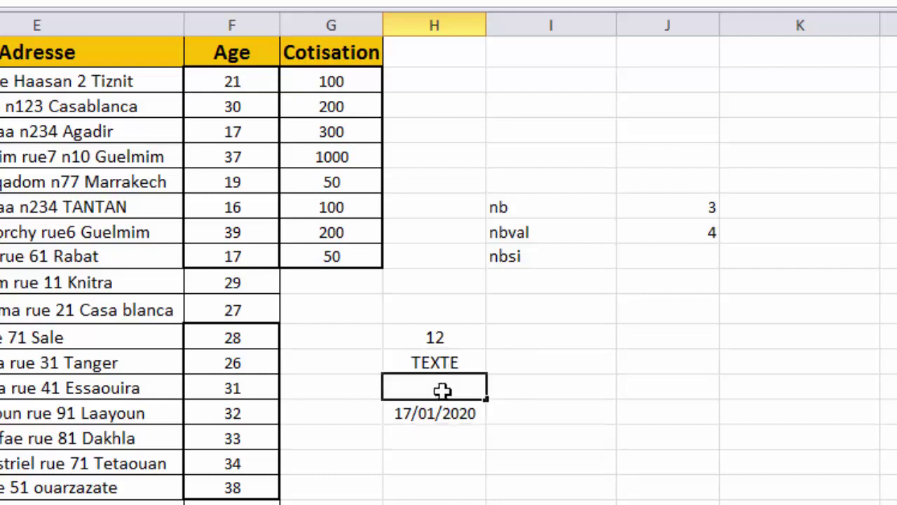
pyautogui.press('Return')
pyautogui.click(652, 300)
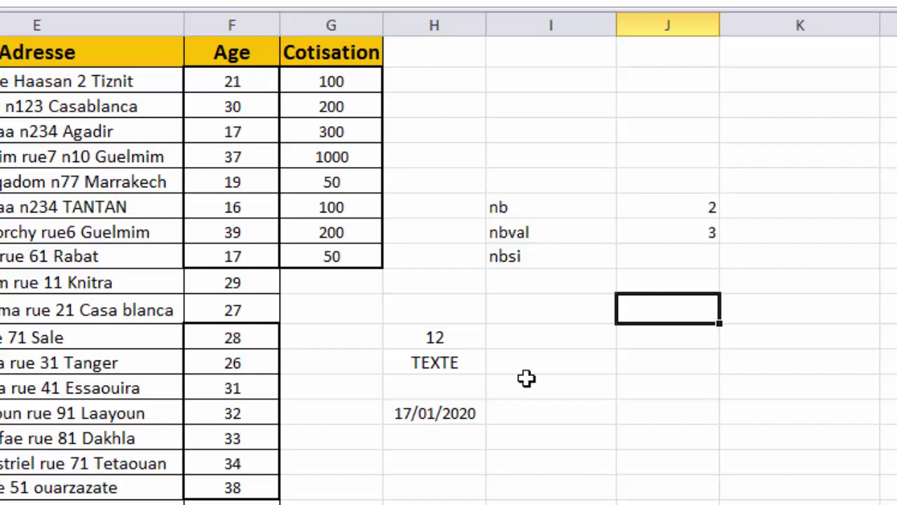
# Apply a thick outside border around the sample cells H12:H15
pyautogui.click(461, 391)
pyautogui.moveTo(463, 340); pyautogui.dragTo(436, 414)
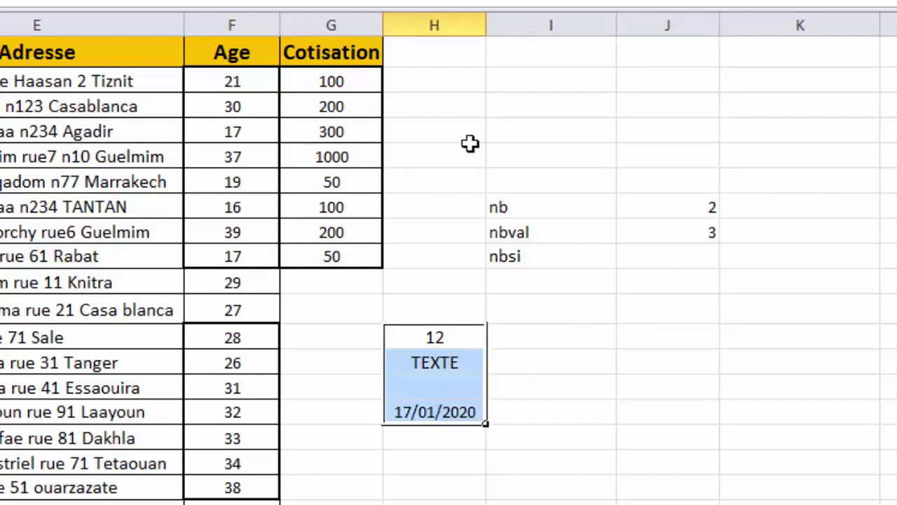
pyautogui.click(665, 289)
pyautogui.click(622, 385)
pyautogui.click(450, 385)
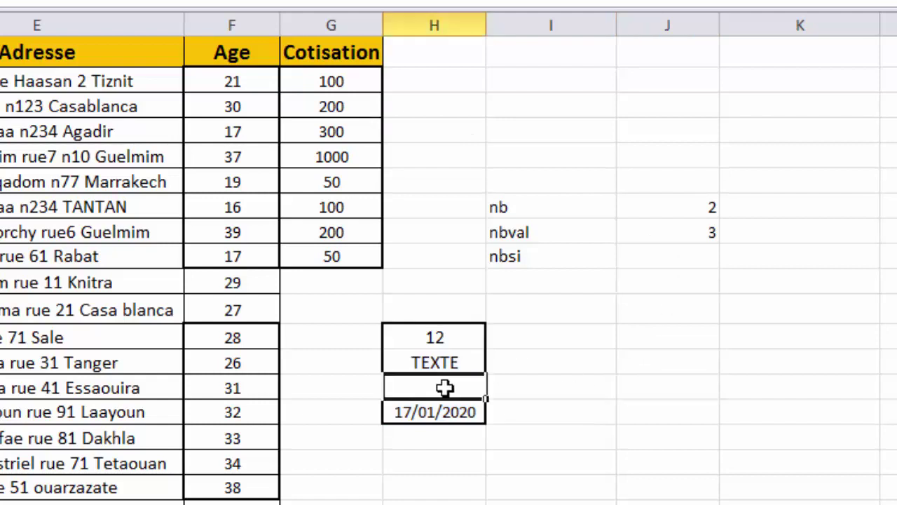
pyautogui.click(590, 390)
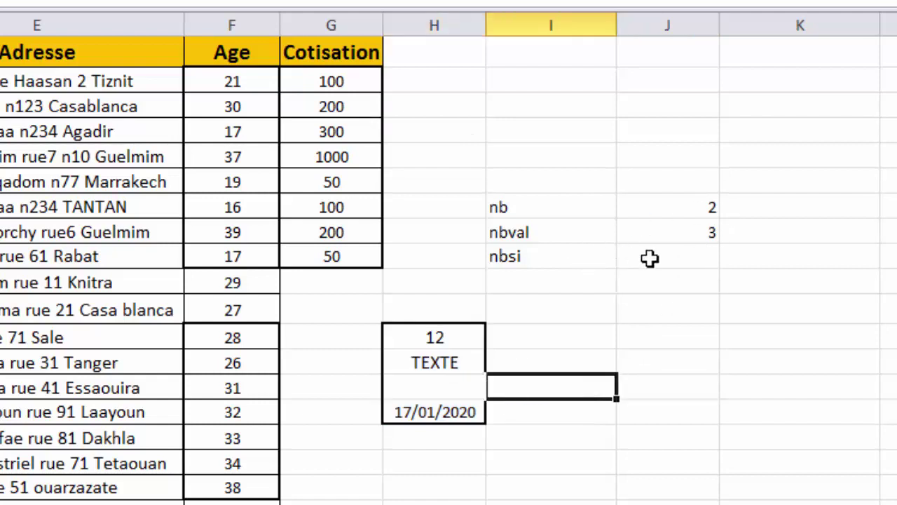
# In cell I10, count the empty sample cells with the formula =NB.VIDE(H12:H15)
pyautogui.click(555, 283)
pyautogui.write('nb')
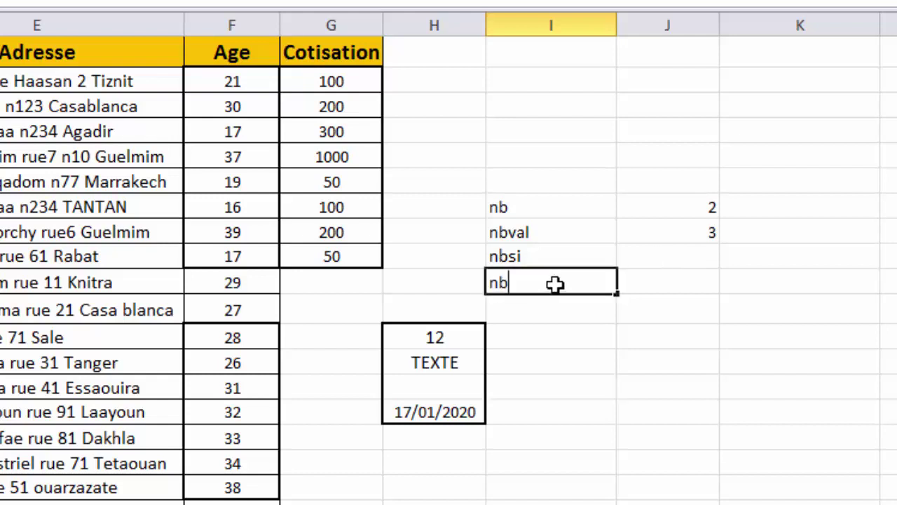
pyautogui.press('BackSpace')
pyautogui.press('BackSpace')
pyautogui.write('=nb')
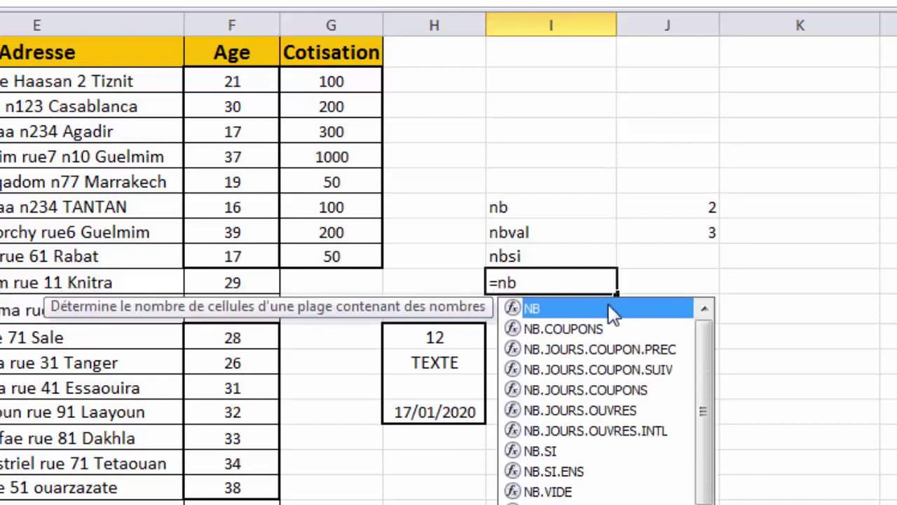
pyautogui.doubleClick(571, 491)
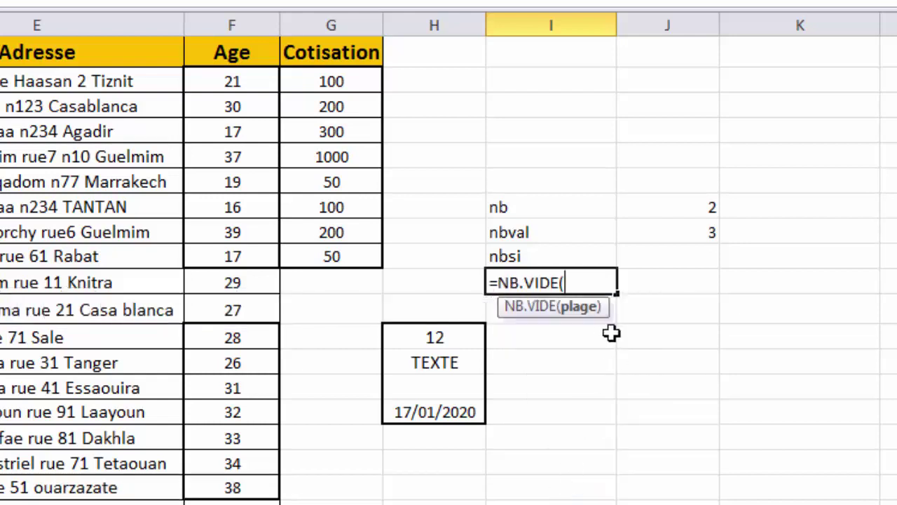
pyautogui.moveTo(458, 338); pyautogui.dragTo(424, 411)
pyautogui.write(')')
pyautogui.press('Return')
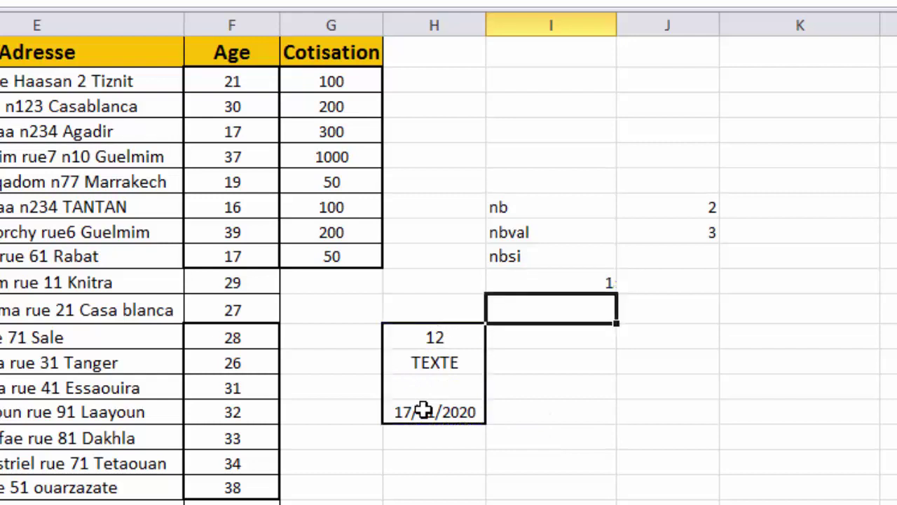
# Clear the text from sample cell H13 so that it is empty too
pyautogui.click(570, 283)
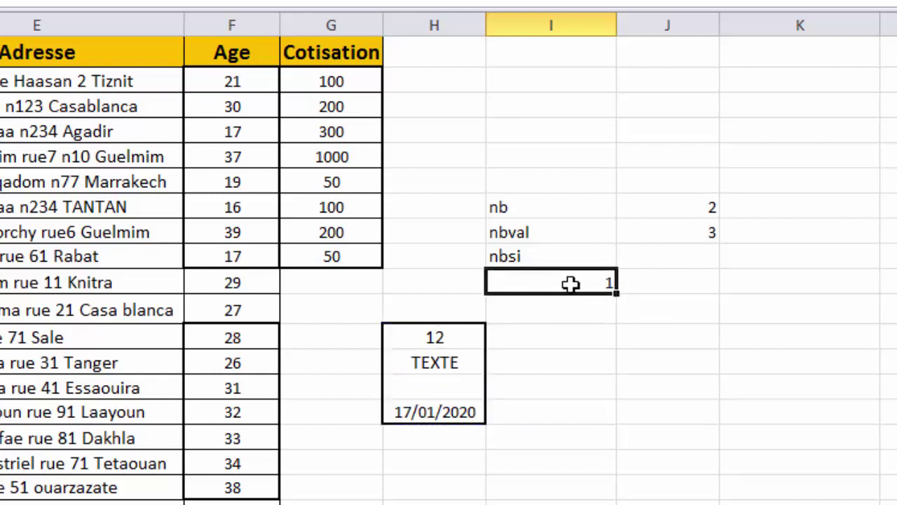
pyautogui.click(443, 387)
pyautogui.click(454, 360)
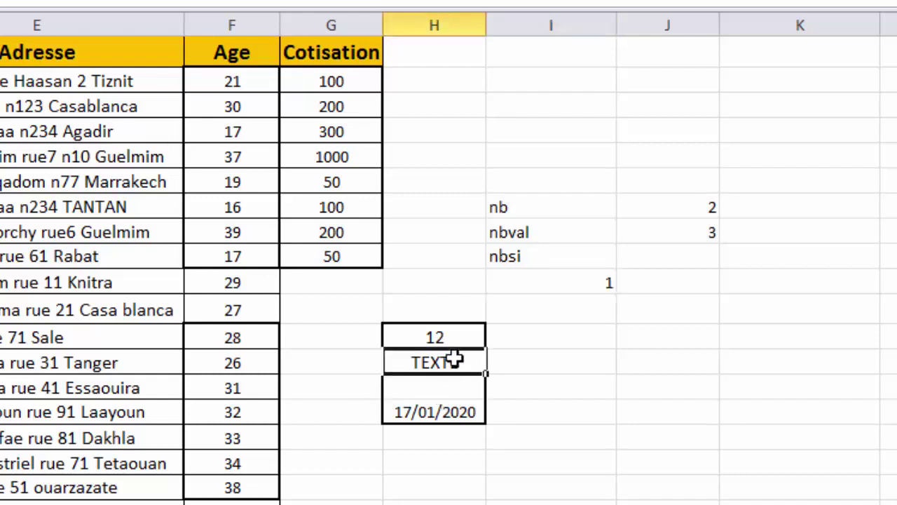
pyautogui.press('BackSpace')
pyautogui.press('Return')
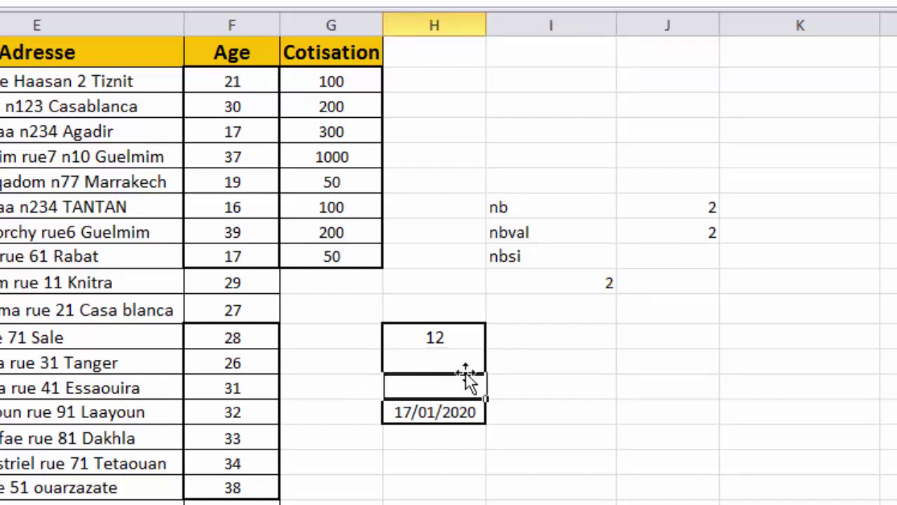
pyautogui.click(459, 344)
pyautogui.click(442, 359)
pyautogui.click(426, 395)
pyautogui.click(458, 364)
pyautogui.click(439, 384)
pyautogui.click(459, 363)
pyautogui.click(449, 382)
# Delete the NB.VIDE formula from cell I10
pyautogui.click(581, 283)
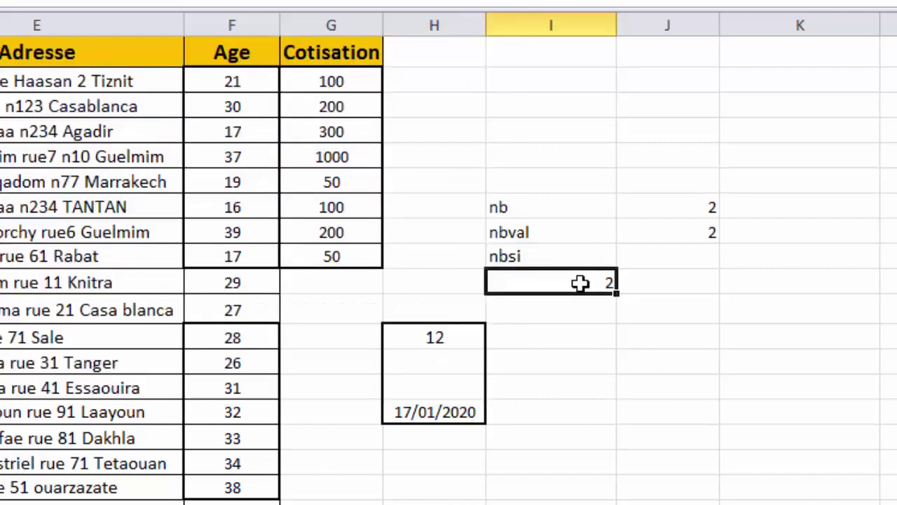
pyautogui.press('BackSpace')
pyautogui.press('Return')
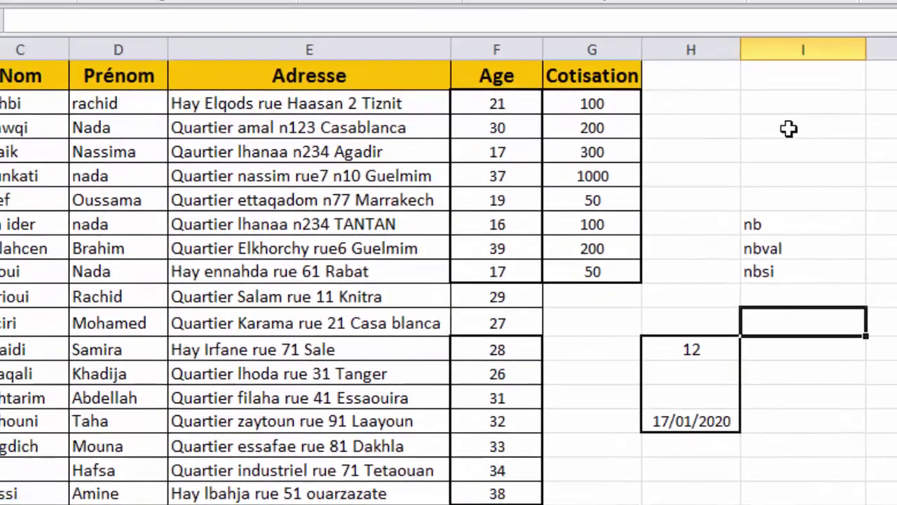
pyautogui.click(788, 128)
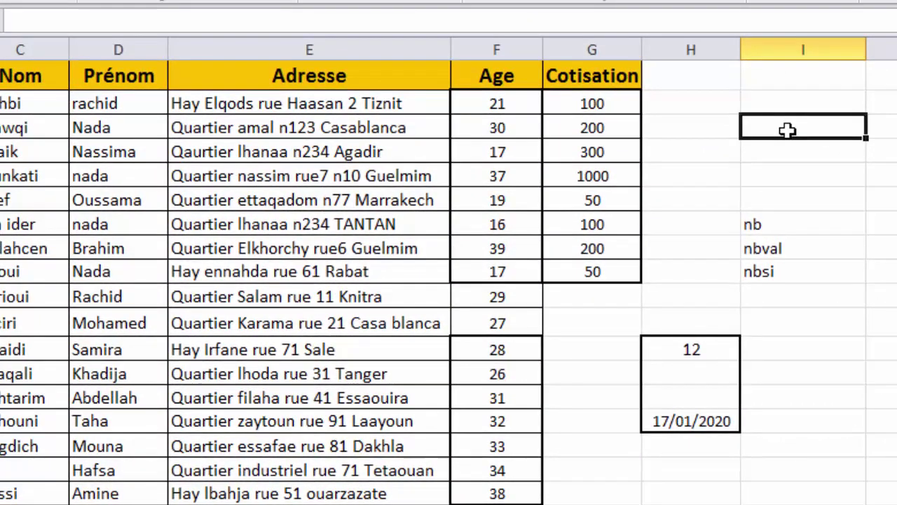
# Fill the table cells D3:F3, D5:F5 and D7:F7, the rows sharing the same first name, with light green
pyautogui.moveTo(140, 132); pyautogui.dragTo(530, 124)
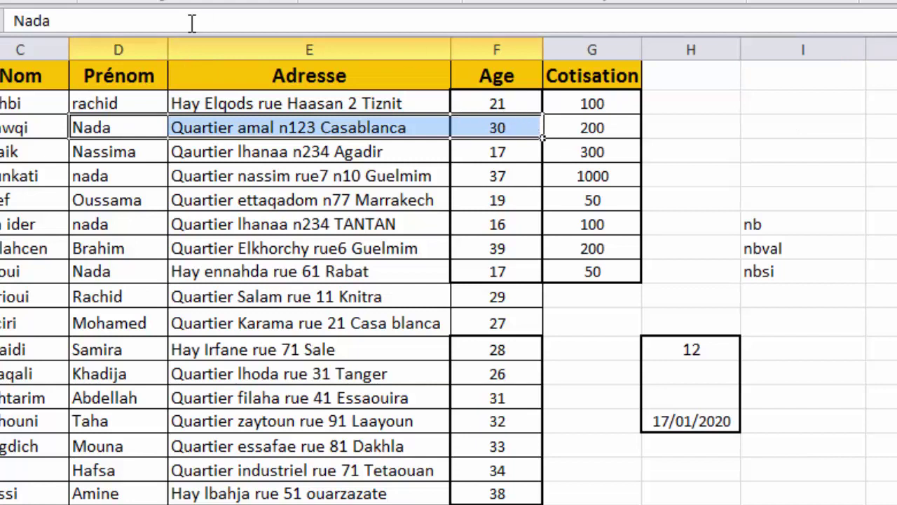
pyautogui.click(59, 1)
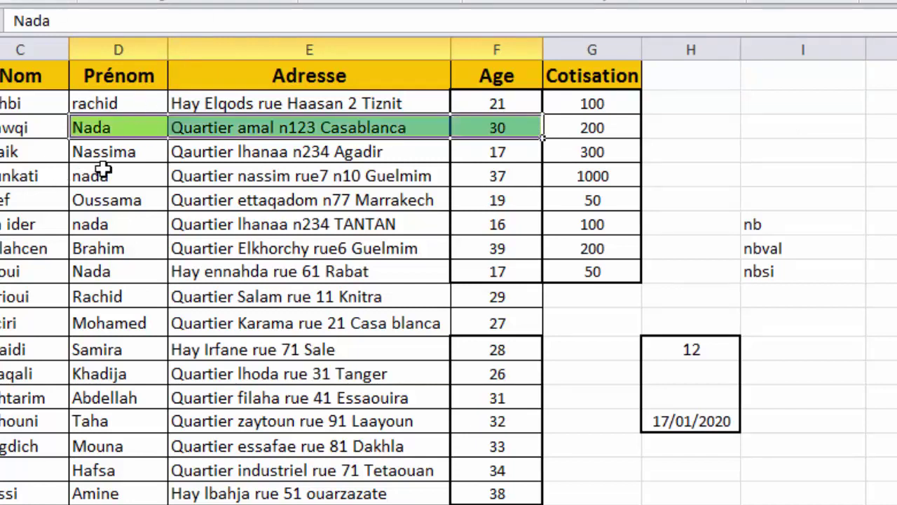
pyautogui.moveTo(97, 175); pyautogui.dragTo(481, 180)
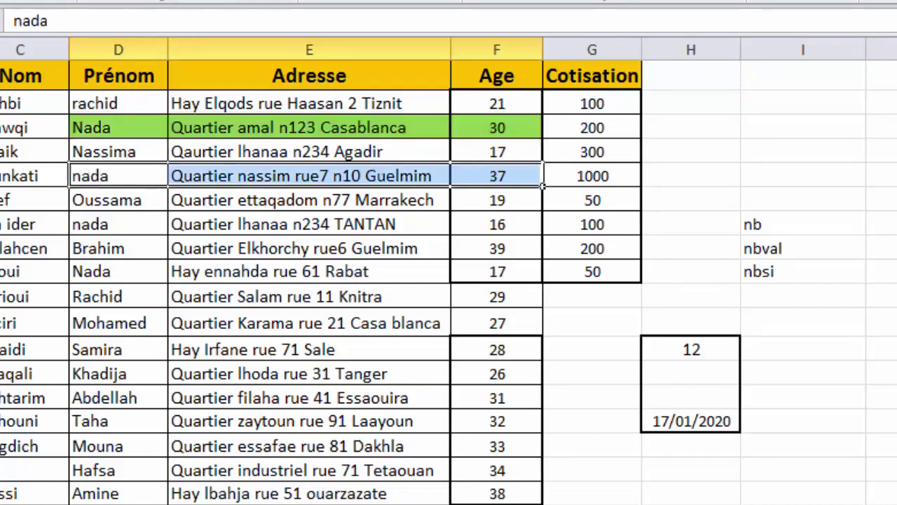
pyautogui.click(60, 1)
pyautogui.moveTo(125, 224); pyautogui.dragTo(462, 223)
pyautogui.click(60, 2)
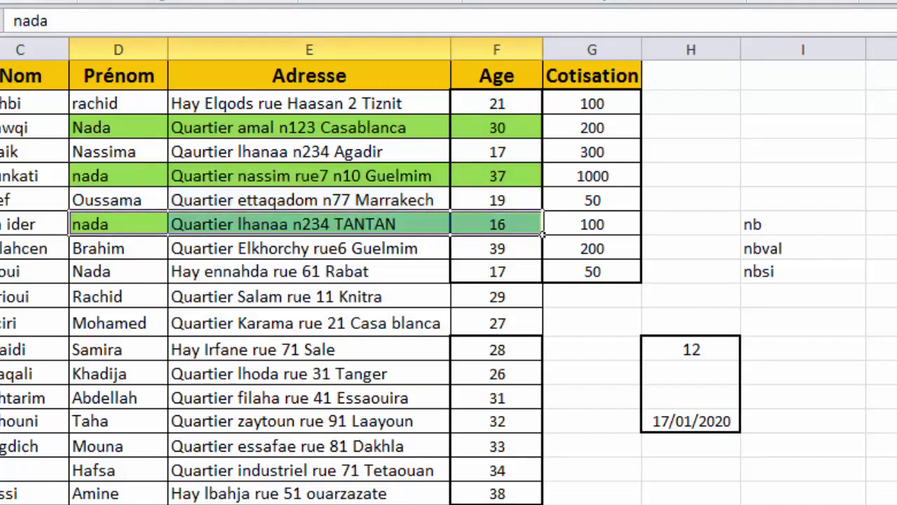
pyautogui.click(604, 128)
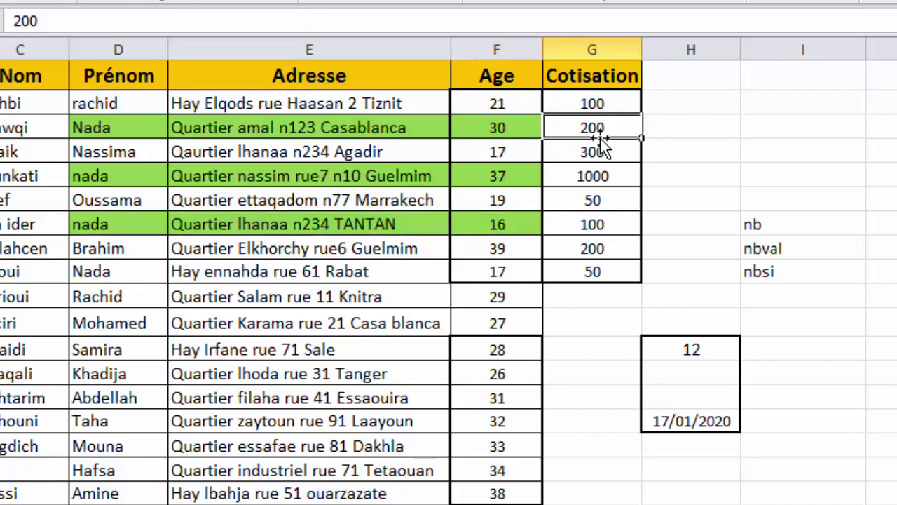
pyautogui.click(586, 175)
pyautogui.click(599, 227)
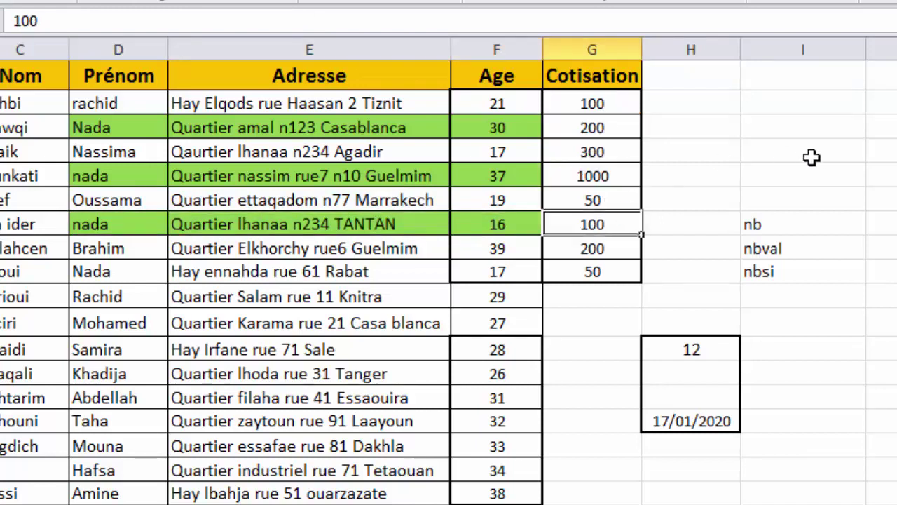
# In cell I4, enter an NB.SI formula counting a quoted first name in the Prénom range D2:D18
pyautogui.click(828, 149)
pyautogui.write('=')
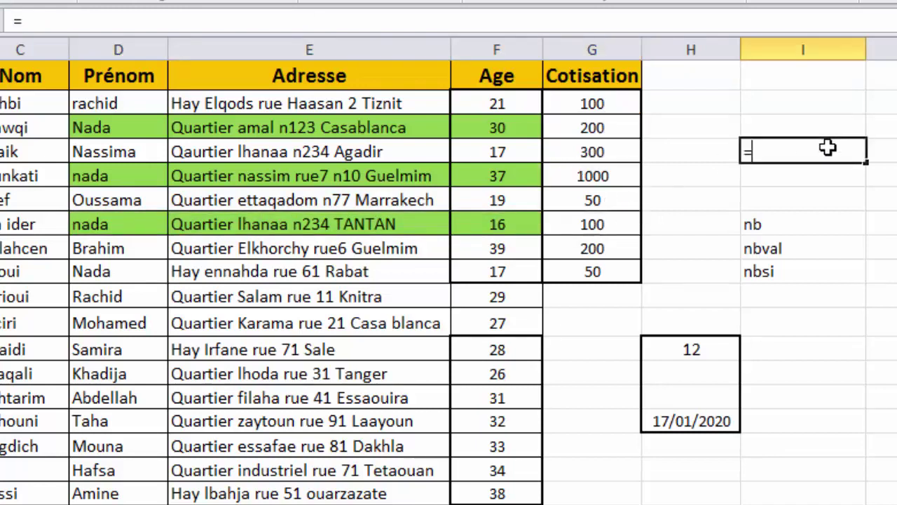
pyautogui.write('nb')
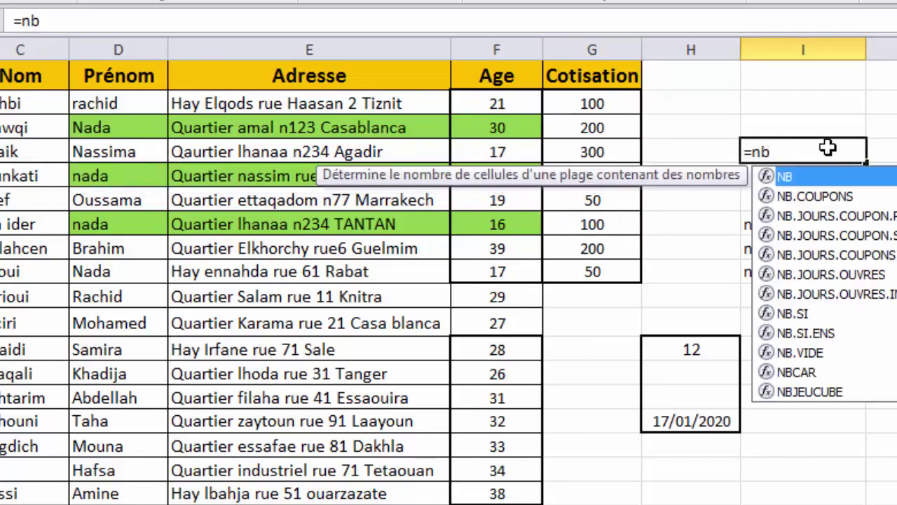
pyautogui.doubleClick(799, 313)
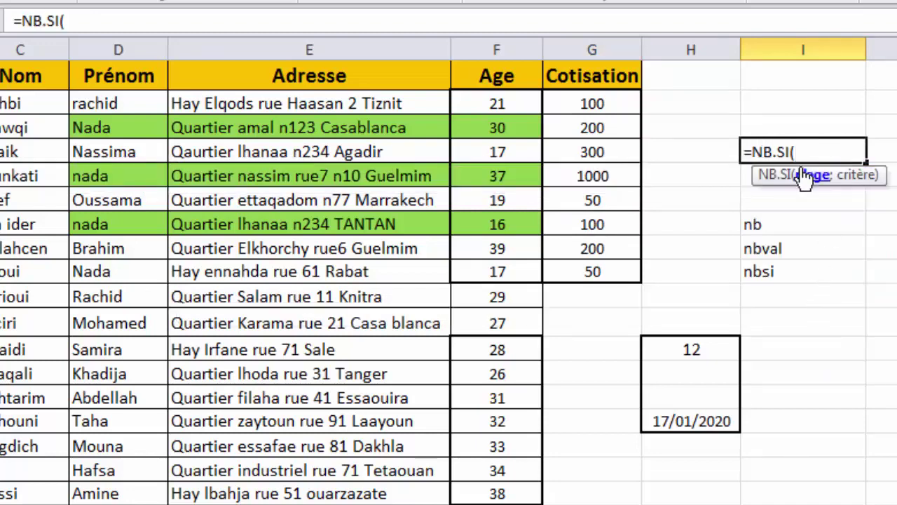
pyautogui.click(130, 103)
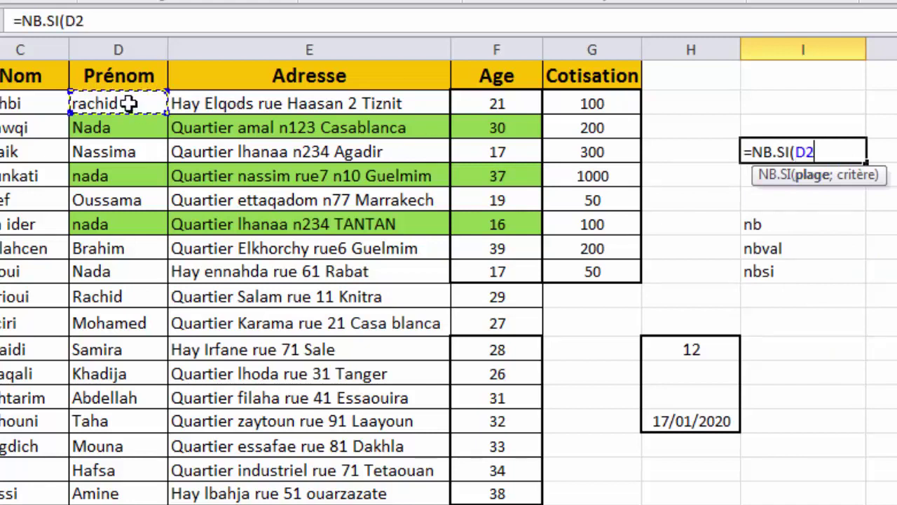
pyautogui.moveTo(130, 103); pyautogui.dragTo(112, 494)
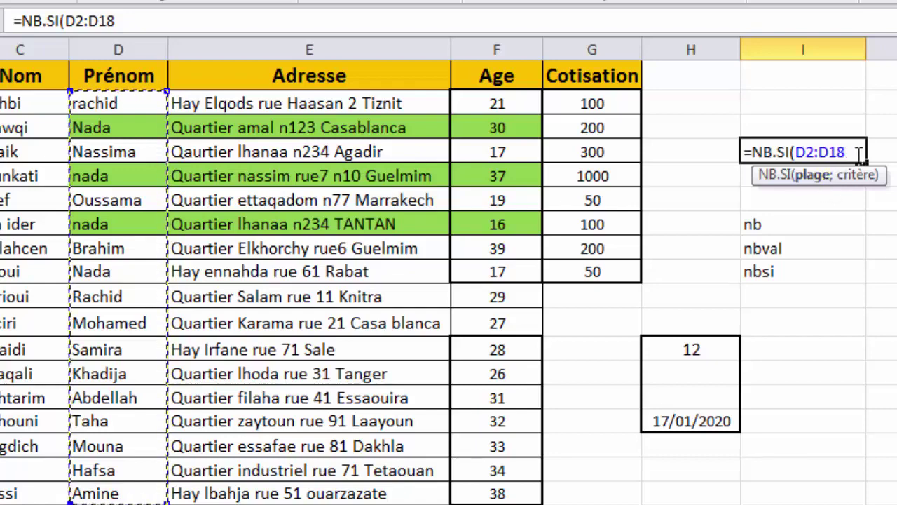
pyautogui.write(';')
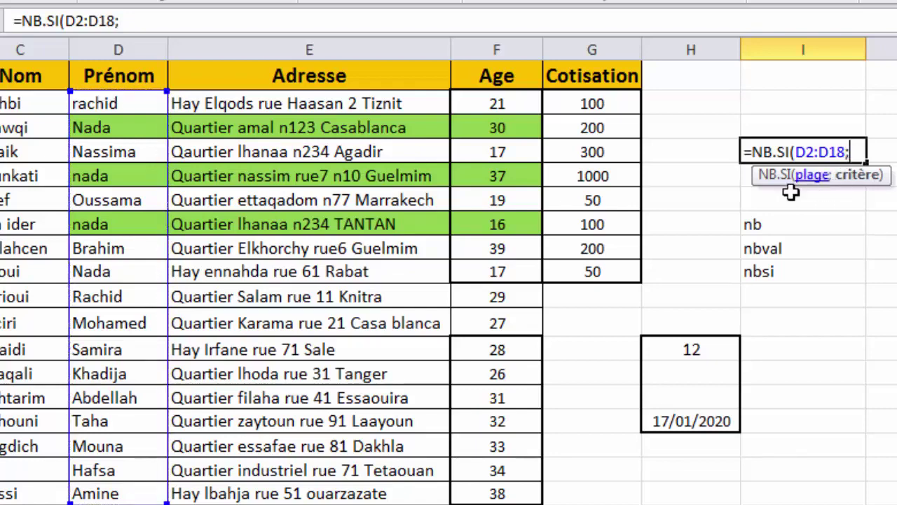
pyautogui.write('"')
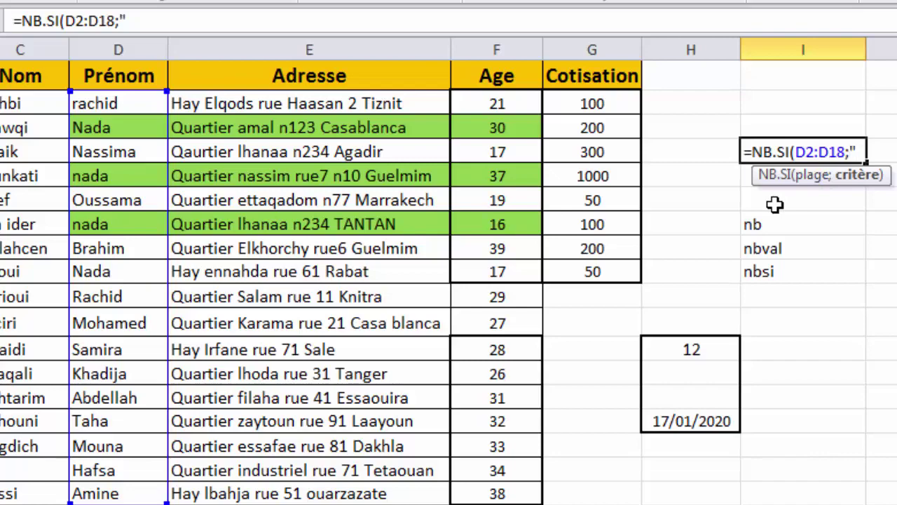
pyautogui.write('nadia')
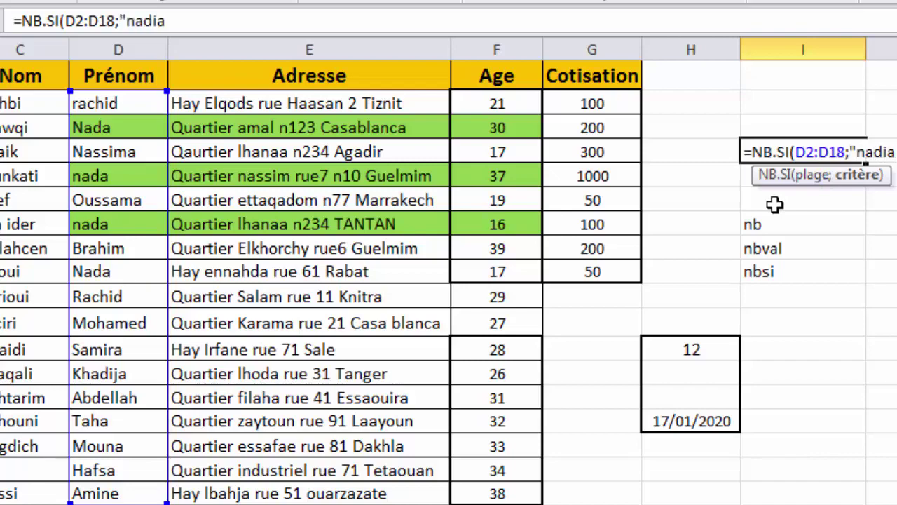
pyautogui.write('"')
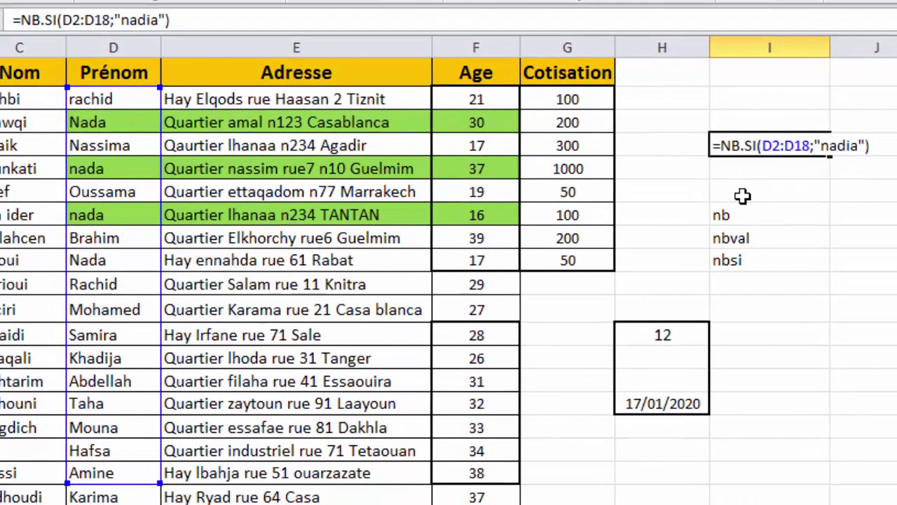
pyautogui.write(')')
pyautogui.press('Return')
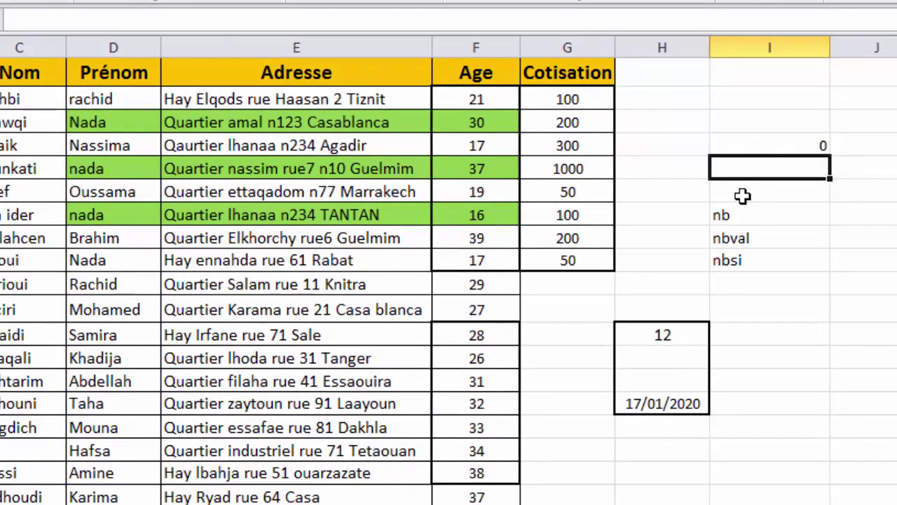
# Correct the quoted criterion in I4's NB.SI formula to the first name used in the green rows
pyautogui.click(766, 144)
pyautogui.doubleClick(772, 145)
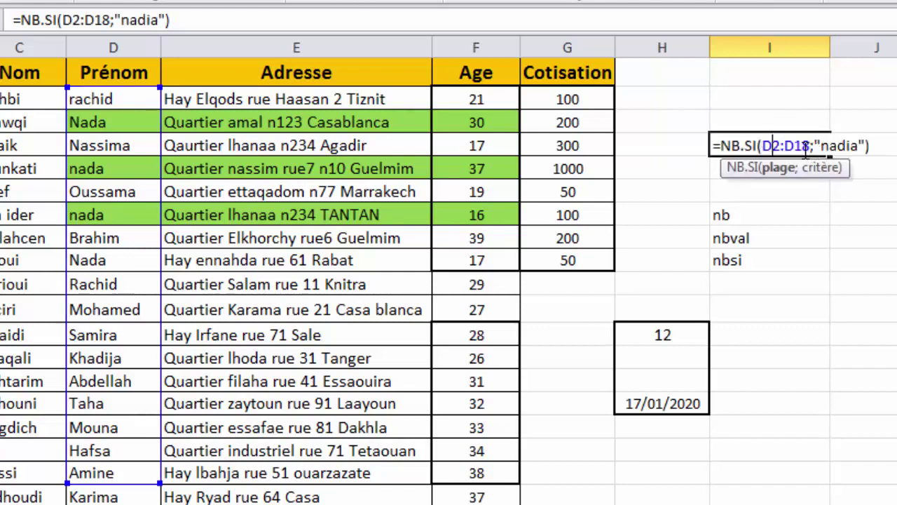
pyautogui.click(851, 144)
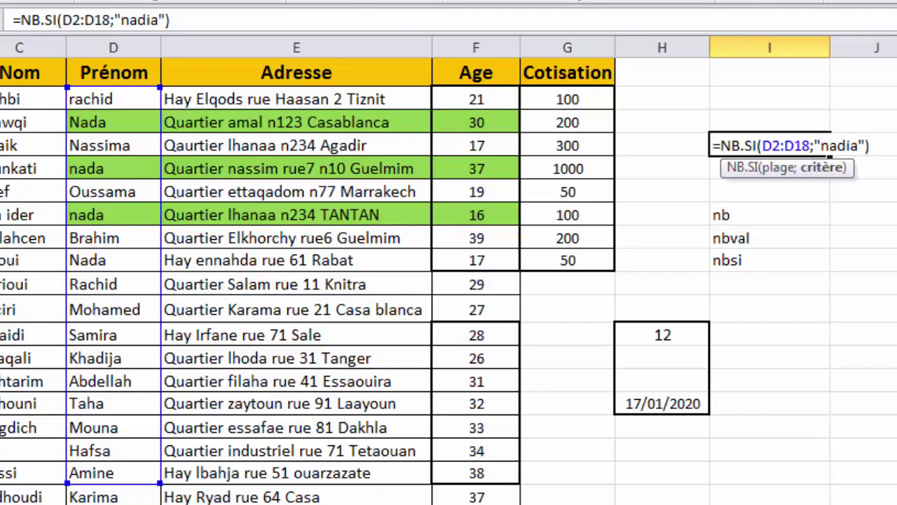
pyautogui.press('BackSpace')
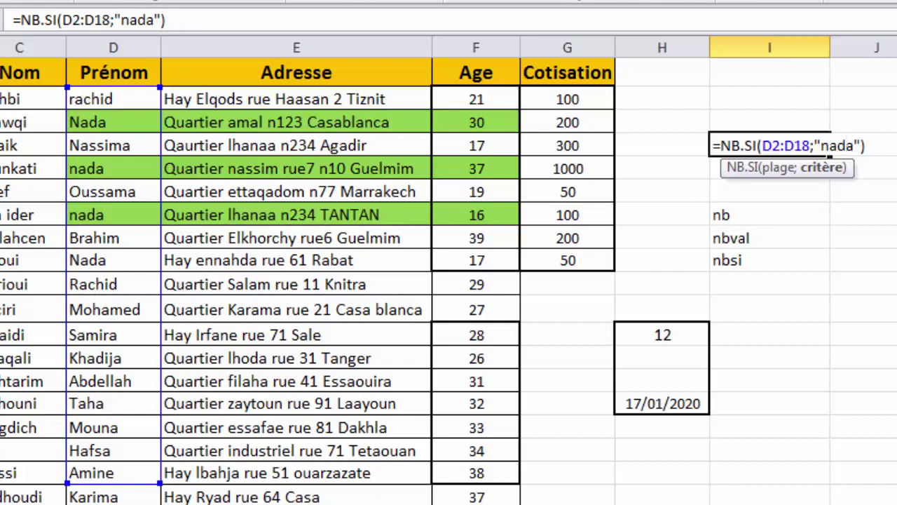
pyautogui.press('Return')
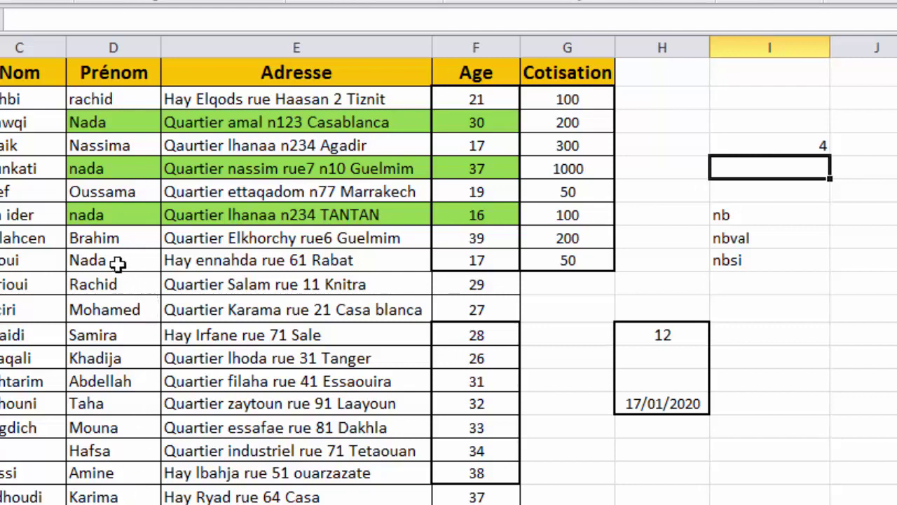
# Fill table cells D9:F9 with the same light green and review the NB.SI formula in cell I4
pyautogui.moveTo(120, 265); pyautogui.dragTo(444, 258)
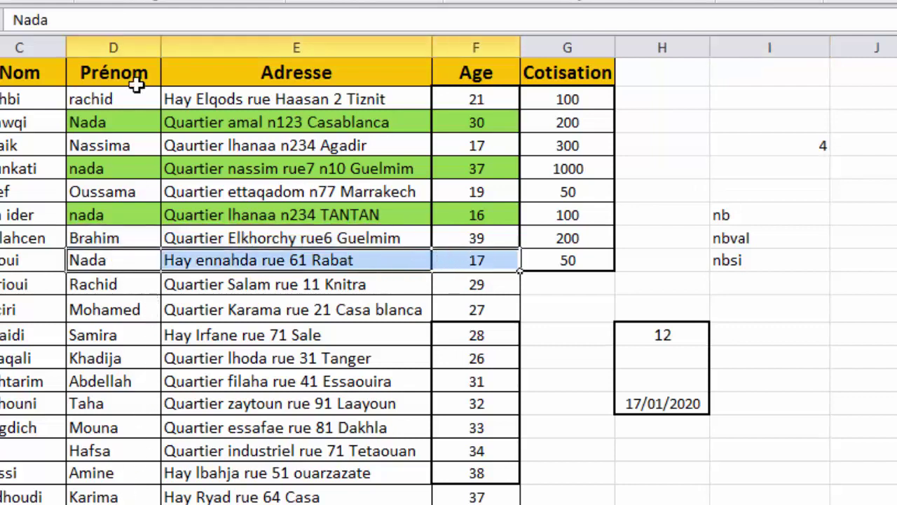
pyautogui.click(340, 1)
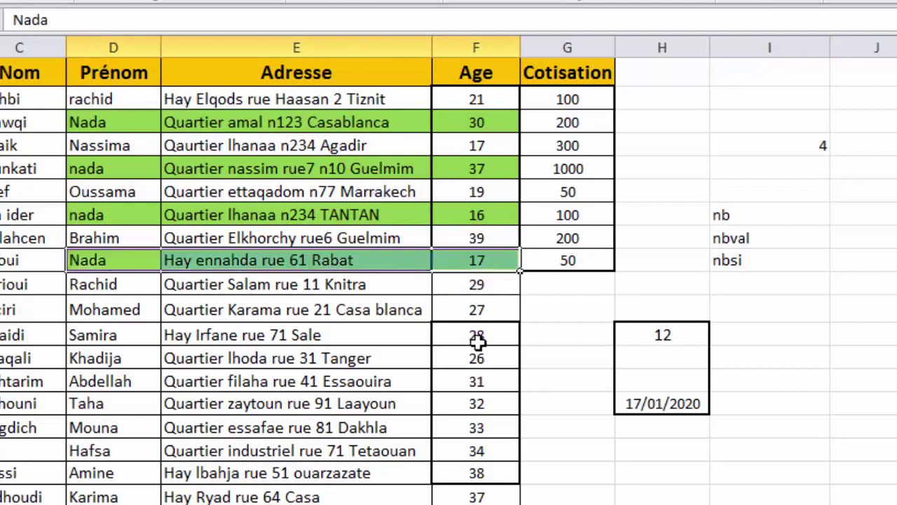
pyautogui.click(811, 149)
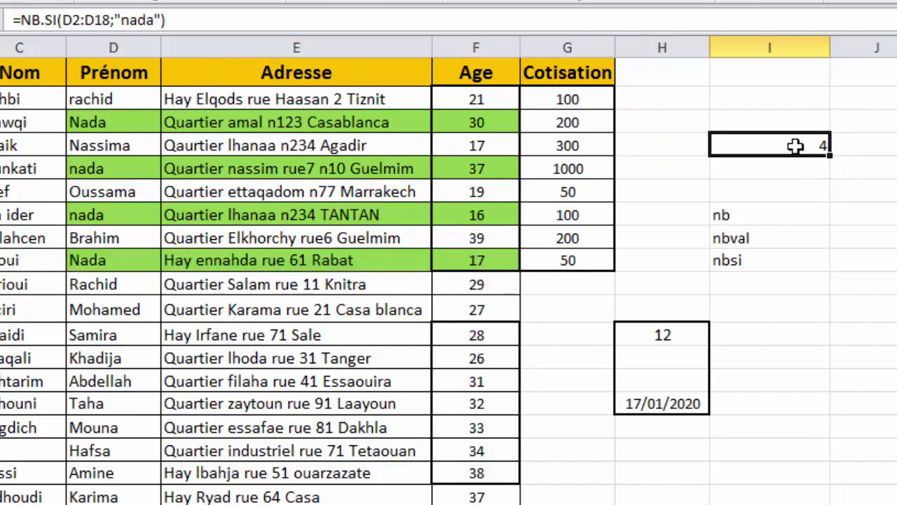
pyautogui.doubleClick(796, 146)
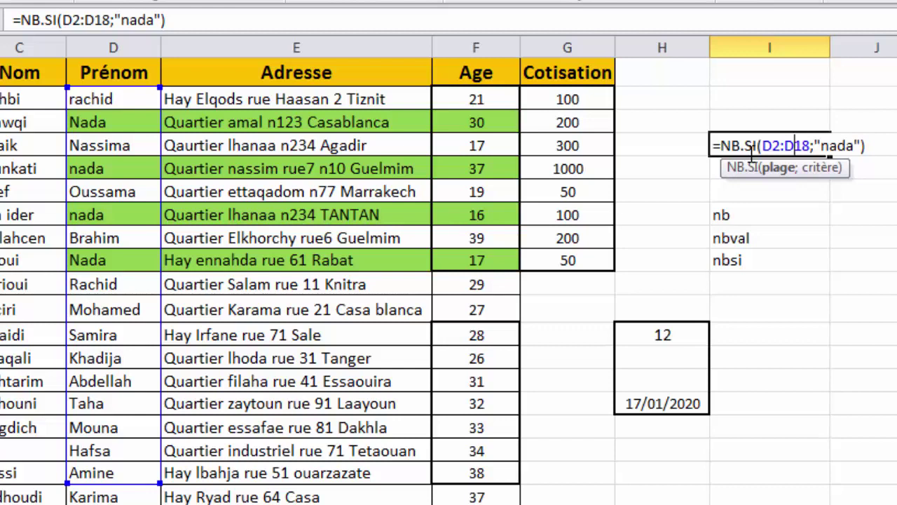
pyautogui.press('Return')
# Replace the formula in cell I4 with a SOMME.SI formula using the Age cells F2:F9 as its criteria range
pyautogui.click(765, 147)
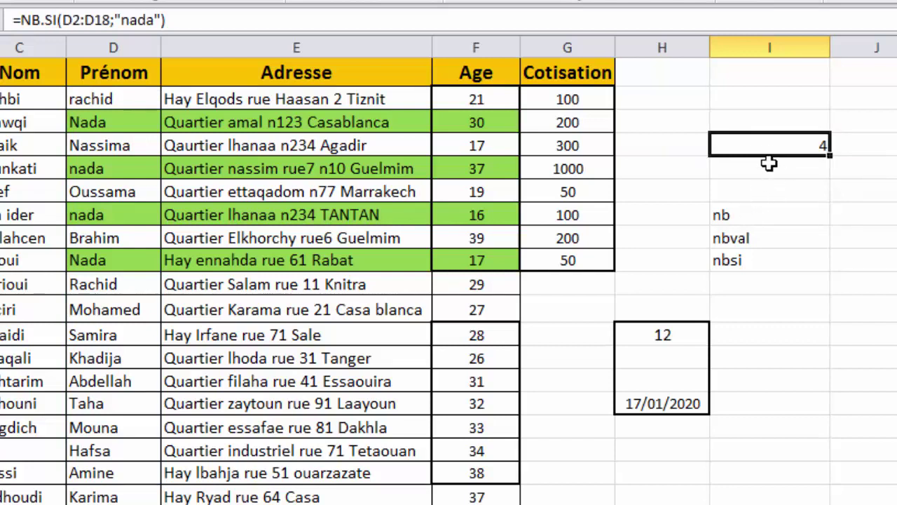
pyautogui.press('BackSpace')
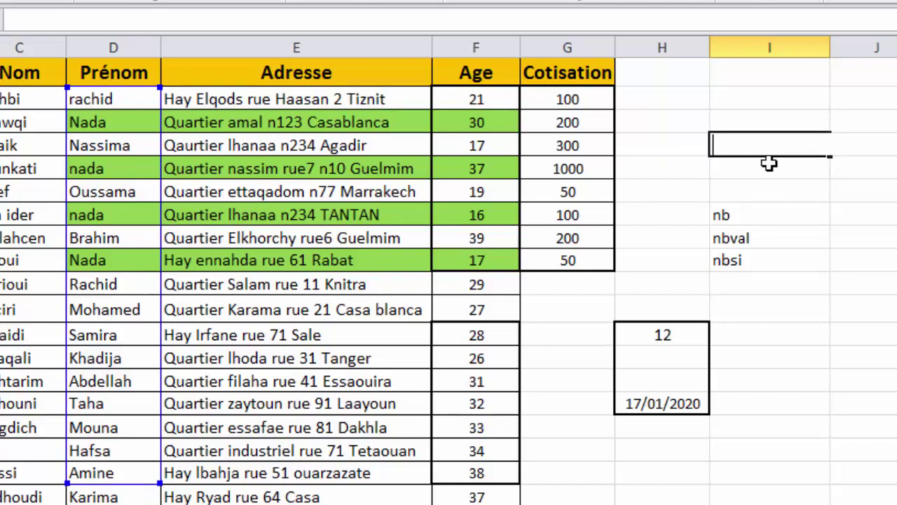
pyautogui.write('=somme')
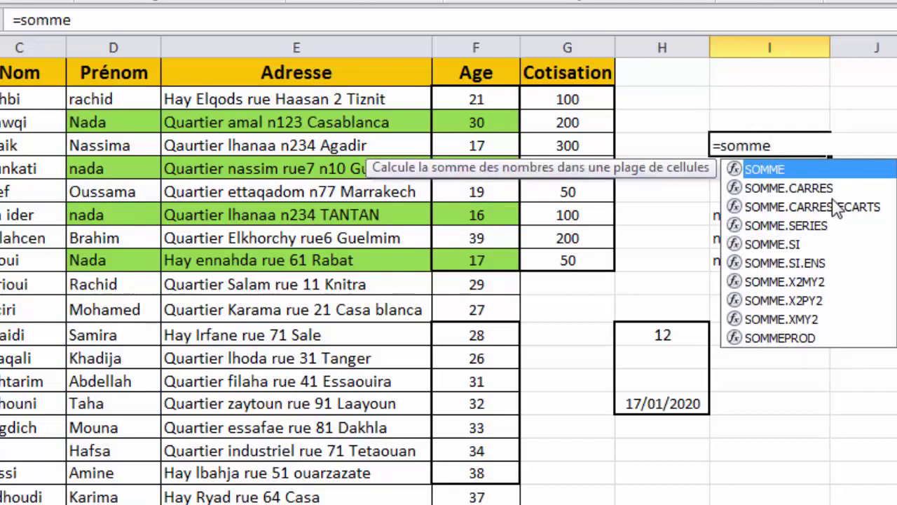
pyautogui.doubleClick(816, 246)
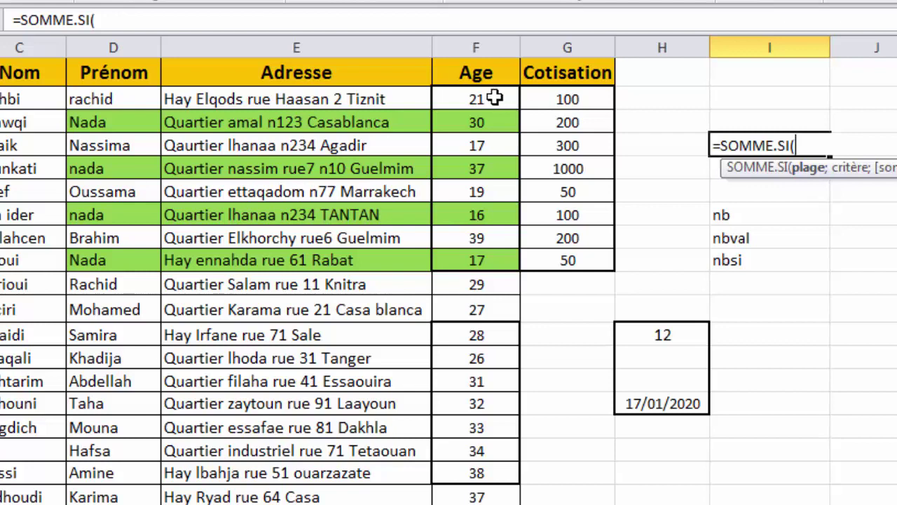
pyautogui.moveTo(495, 99); pyautogui.dragTo(479, 263)
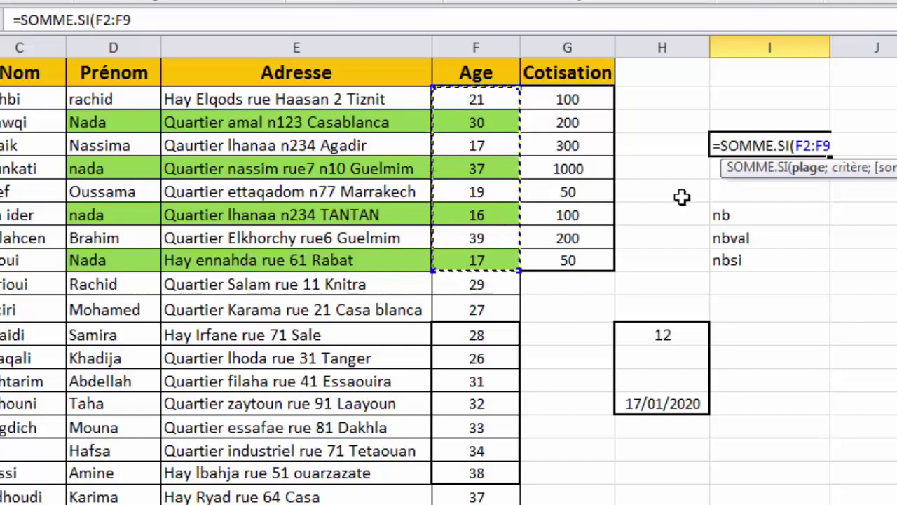
pyautogui.write(';')
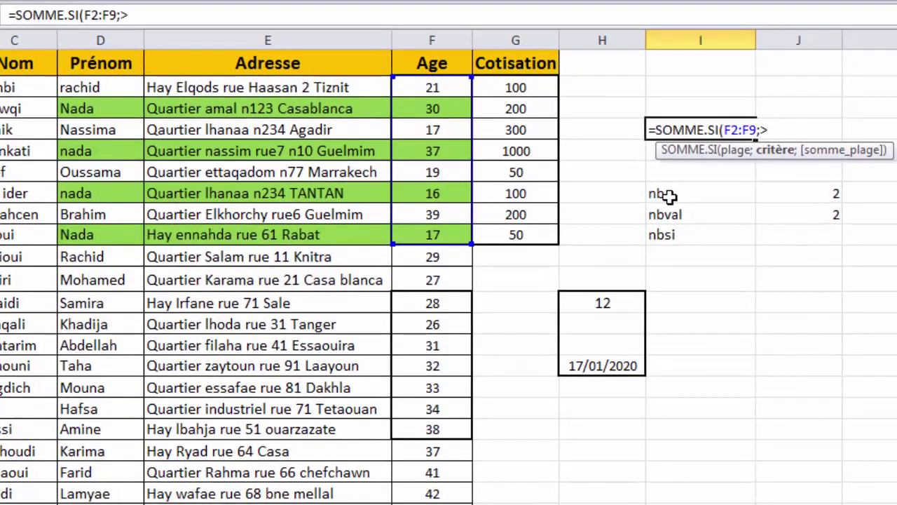
# Give the SOMME.SI formula the unquoted criterion >18 and the sum range G2:G9, and try to validate it
pyautogui.write('>18')
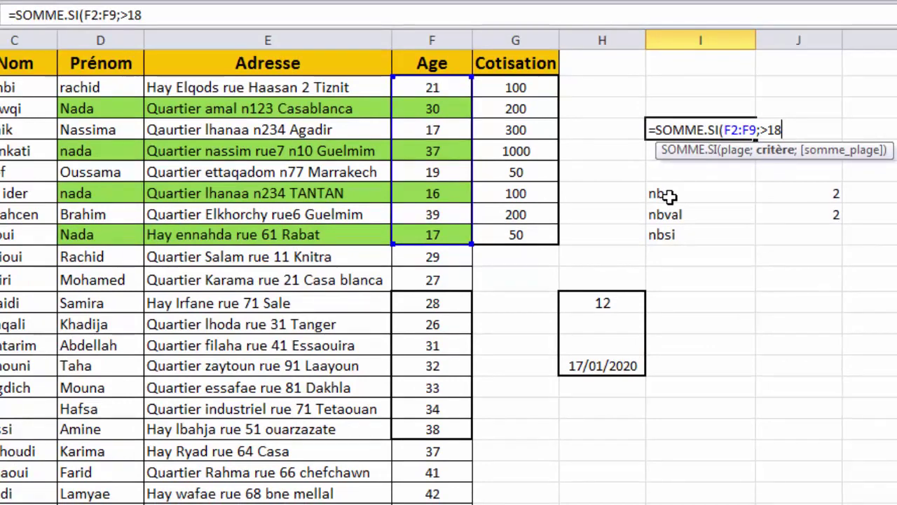
pyautogui.click(769, 131)
pyautogui.write(';')
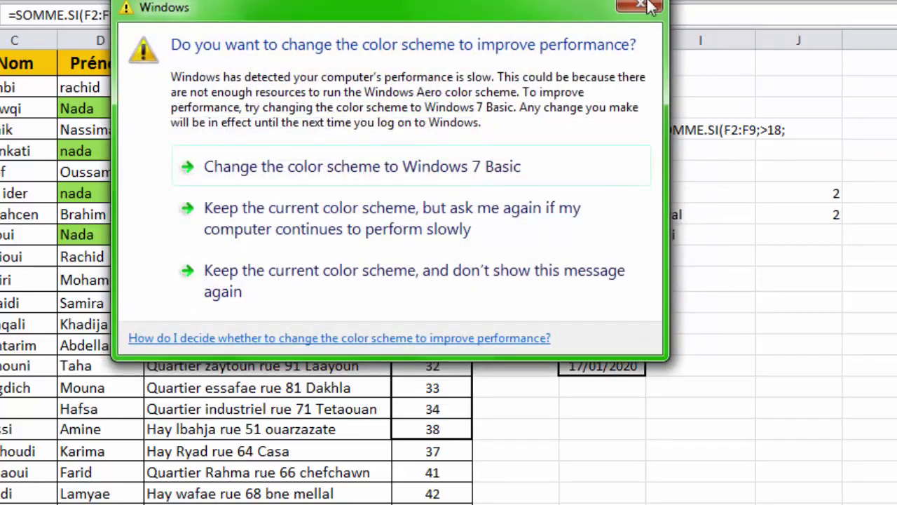
pyautogui.click(638, 7)
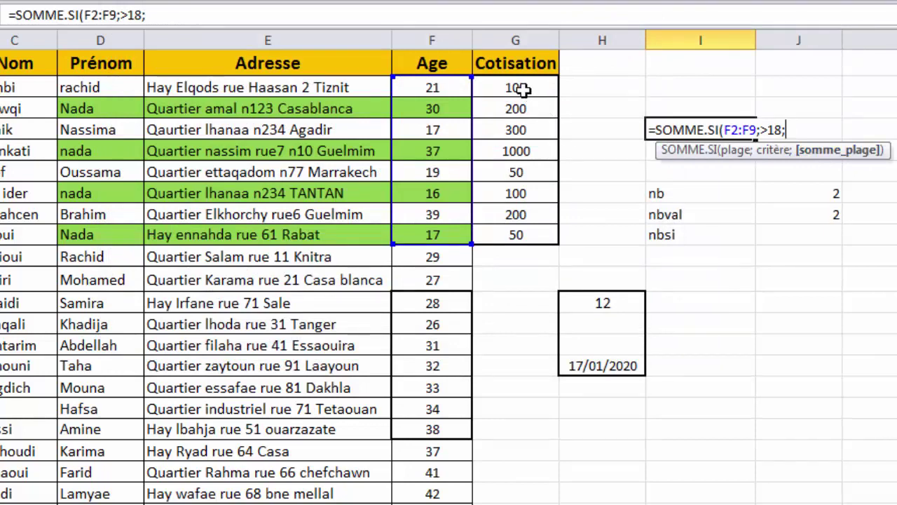
pyautogui.moveTo(524, 90); pyautogui.dragTo(512, 238)
pyautogui.write(')')
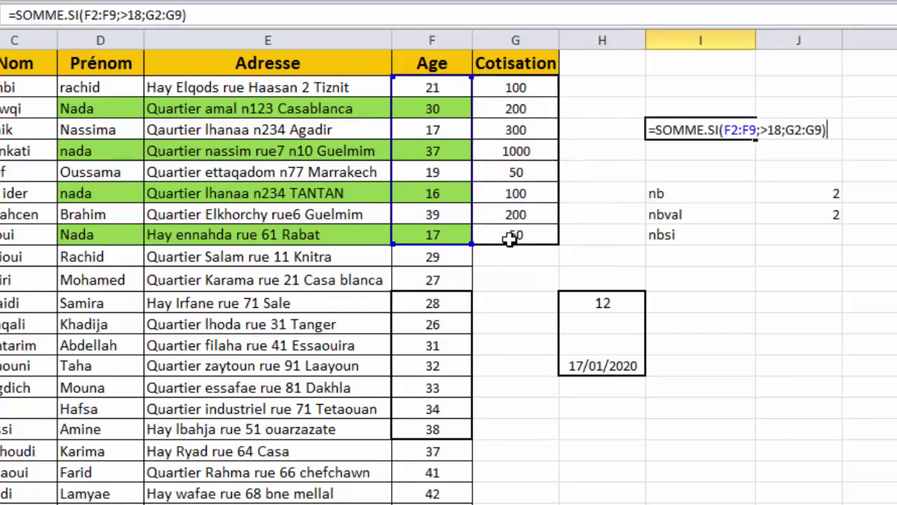
pyautogui.press('Return')
pyautogui.press('Return')
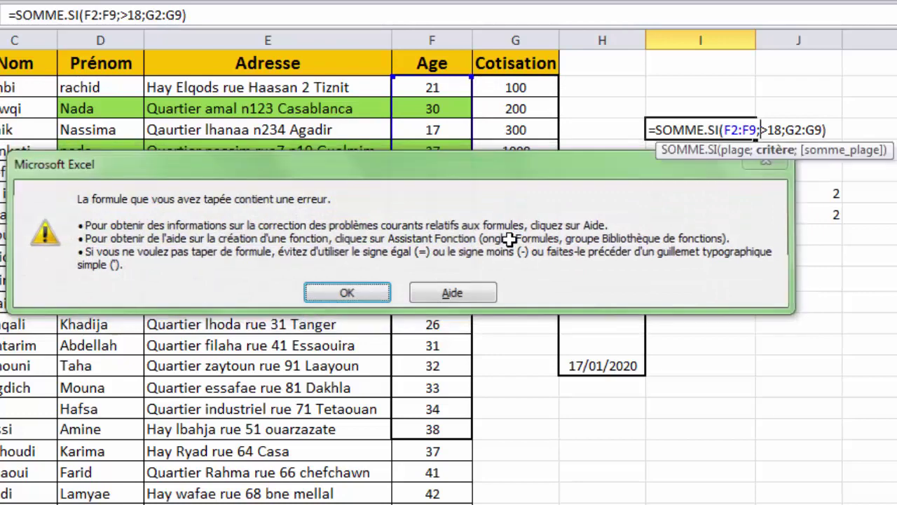
# Put the criterion in quotes and validate the formula in I4 as =SOMME.SI(F2:F9;">18";G2:G9)
pyautogui.click(761, 130)
pyautogui.write('">18')
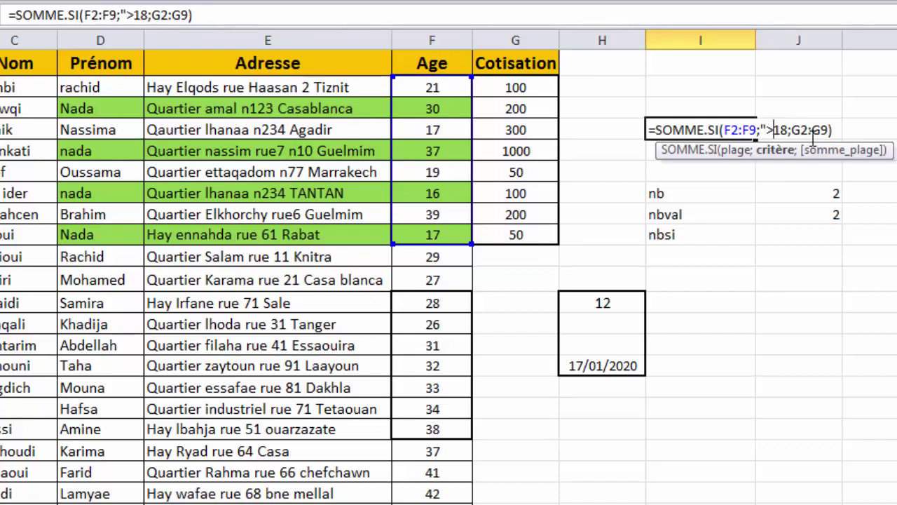
pyautogui.write('"')
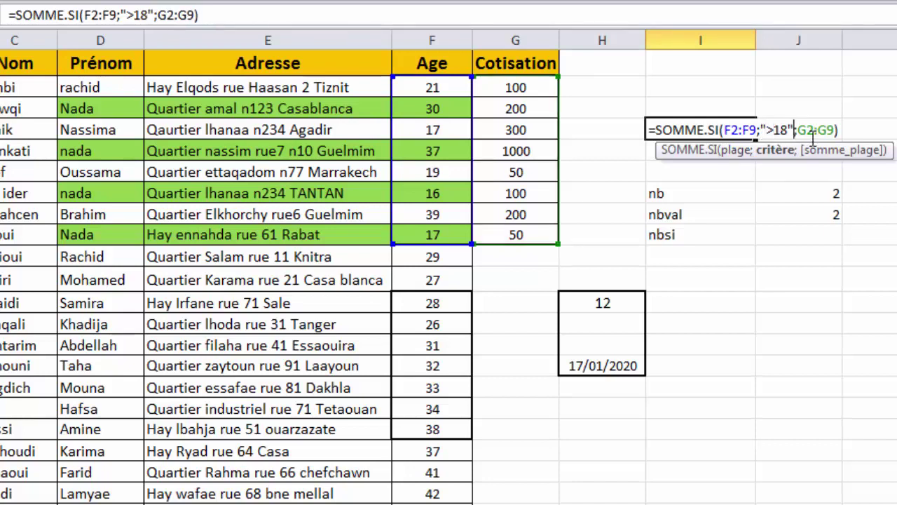
pyautogui.press('Return')
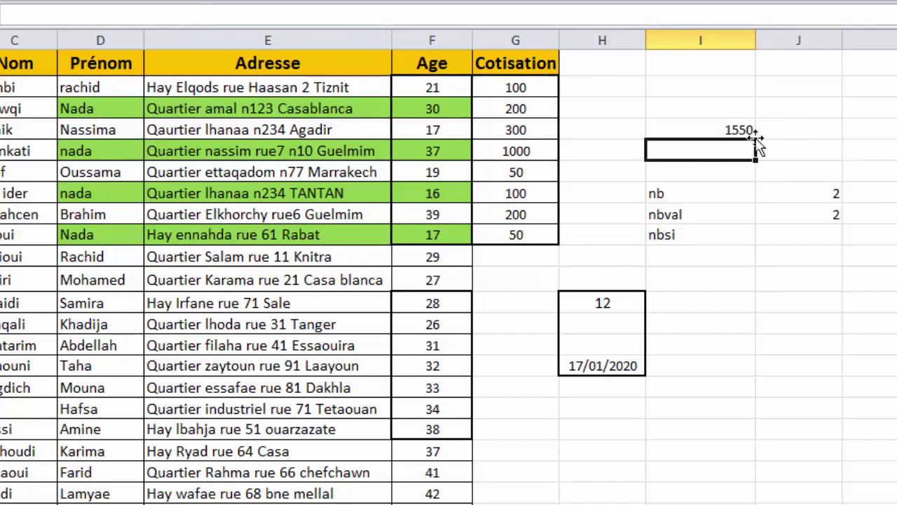
# Remove the light green fill from the table cells D3:F9
pyautogui.click(711, 136)
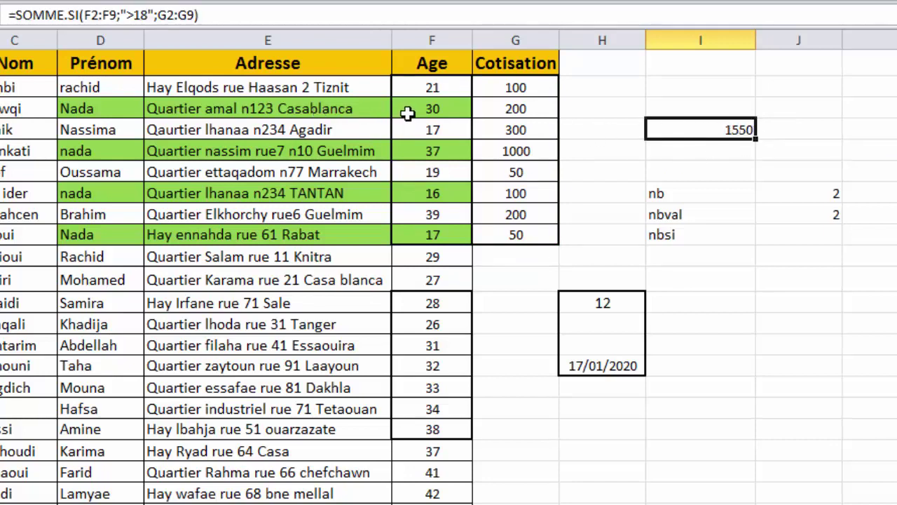
pyautogui.moveTo(408, 111); pyautogui.dragTo(112, 234)
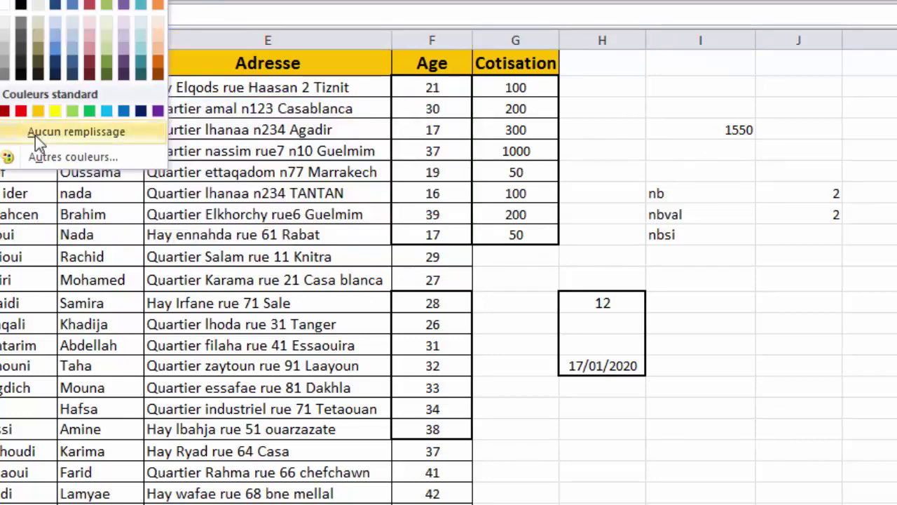
pyautogui.click(35, 133)
# Fill the Age and Cotisation cells F2:G3, F5:G6 and F8:G8 with light green to mark the rows over 18
pyautogui.moveTo(436, 87); pyautogui.dragTo(499, 86)
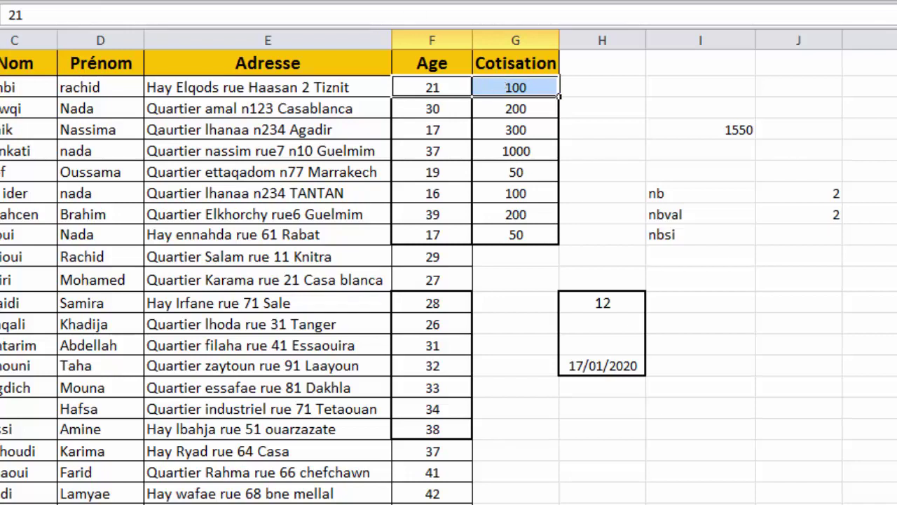
pyautogui.click(24, 1)
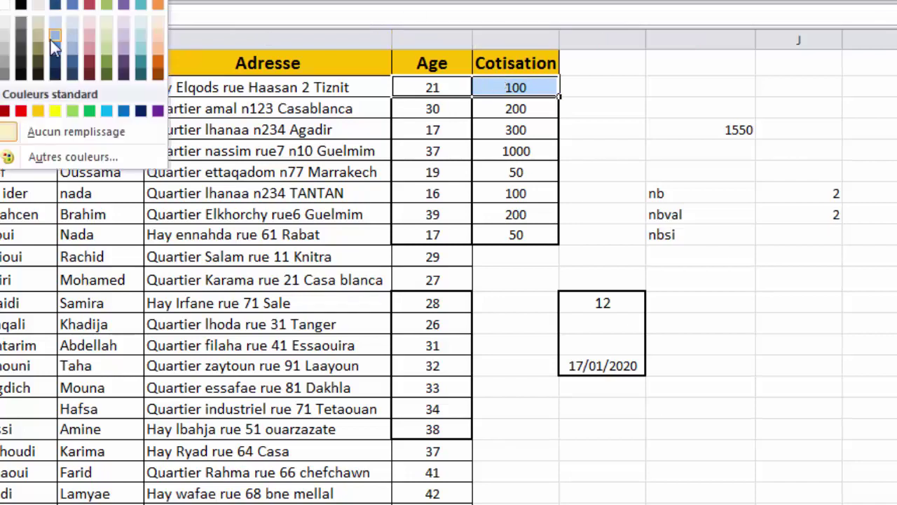
pyautogui.click(73, 111)
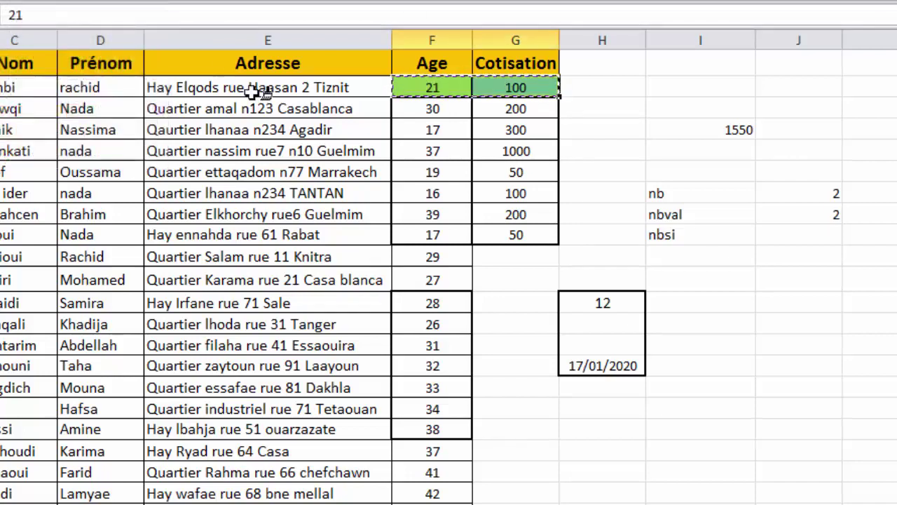
pyautogui.hotkey('ctrl', 'c')
pyautogui.moveTo(452, 109); pyautogui.dragTo(502, 109)
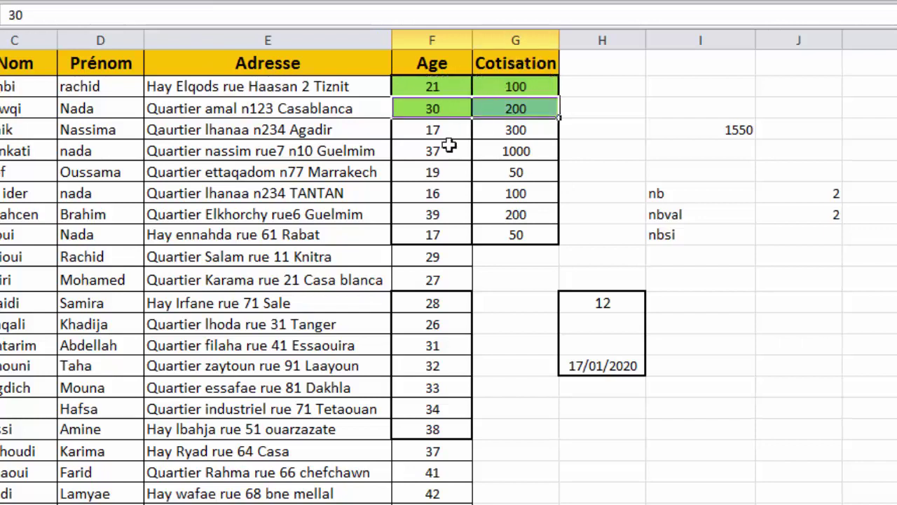
pyautogui.moveTo(447, 144)
pyautogui.mouseDown()
pyautogui.moveTo(475, 150)
pyautogui.moveTo(504, 166)
pyautogui.moveTo(500, 173)
pyautogui.mouseUp()
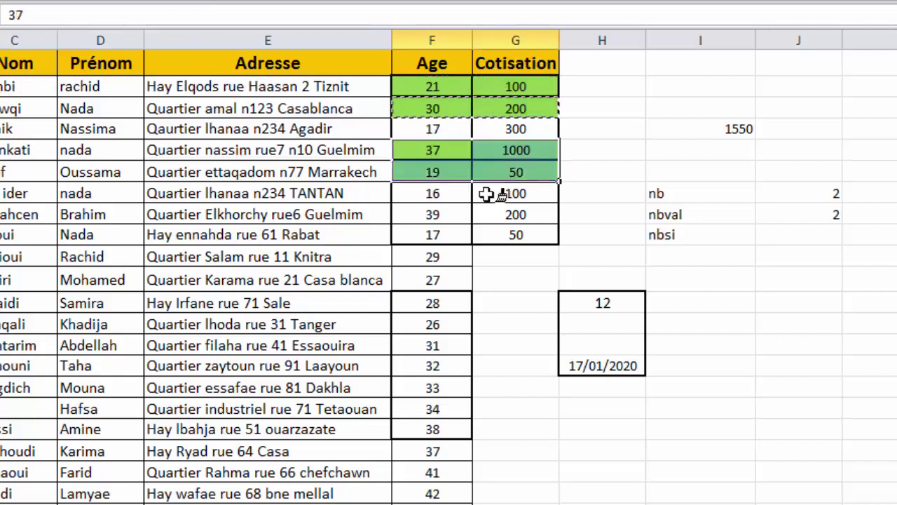
pyautogui.moveTo(456, 210); pyautogui.dragTo(524, 215)
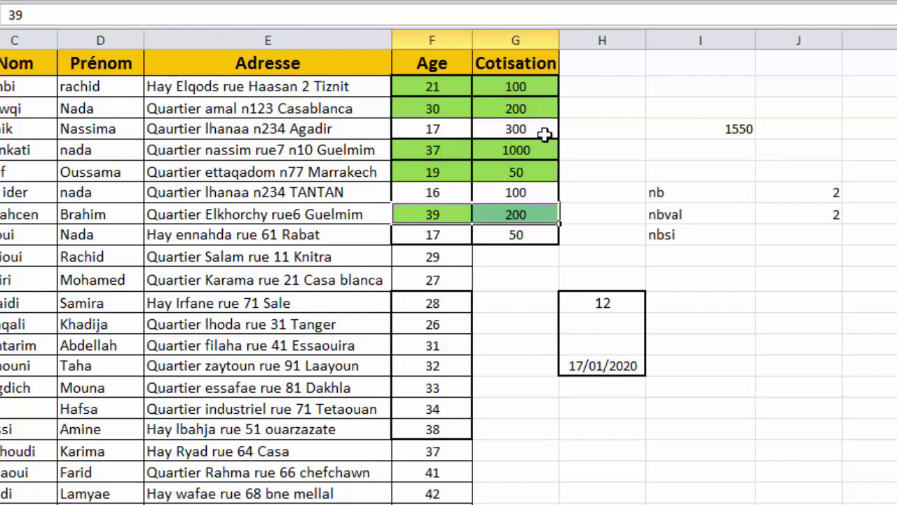
pyautogui.click(581, 127)
# Examine the green-filled Cotisation amounts in G2, G3, G5, G6 and G8 and the SOMME.SI formula in I4
pyautogui.click(538, 89)
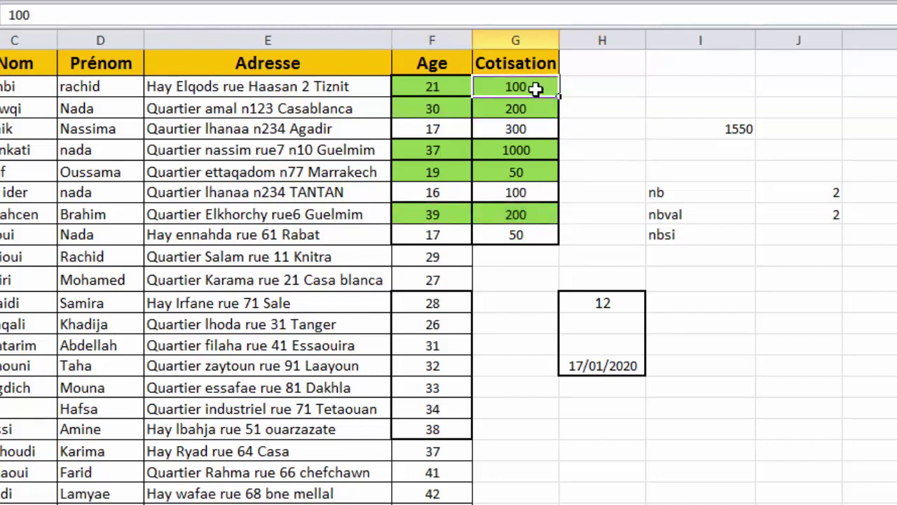
pyautogui.click(525, 108)
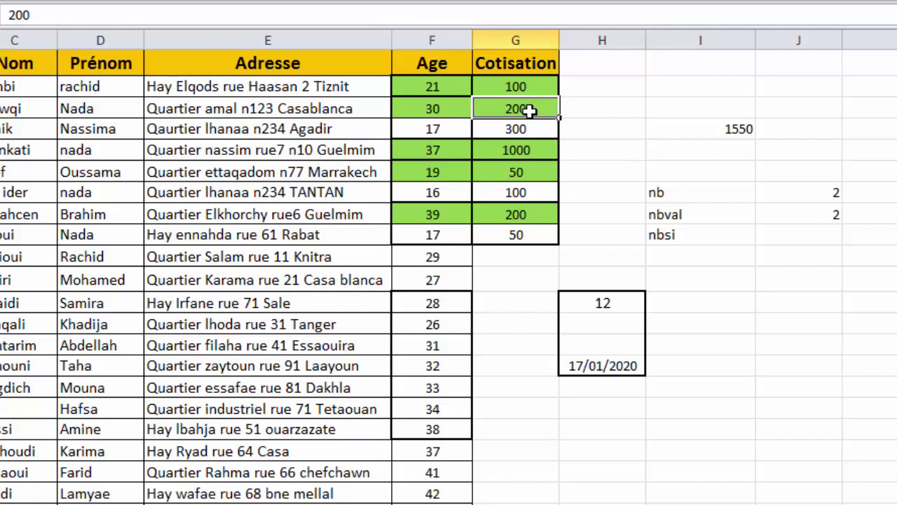
pyautogui.click(515, 150)
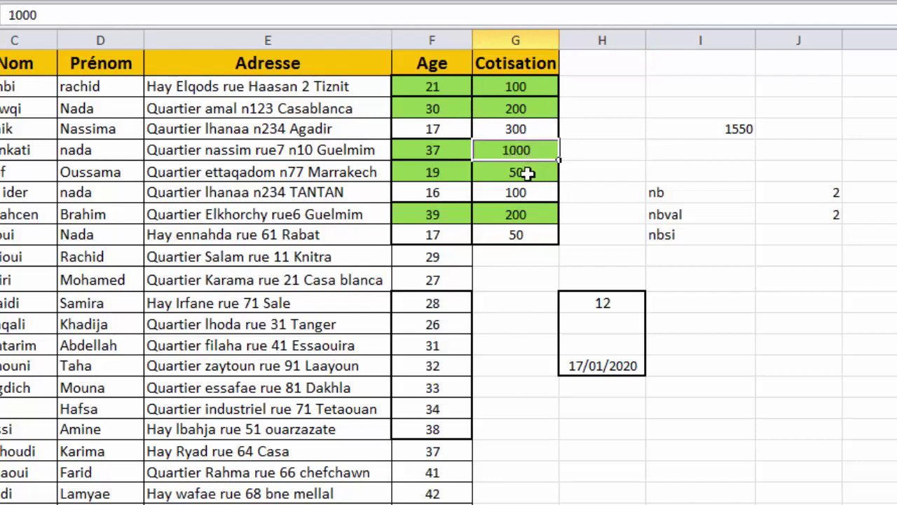
pyautogui.click(527, 174)
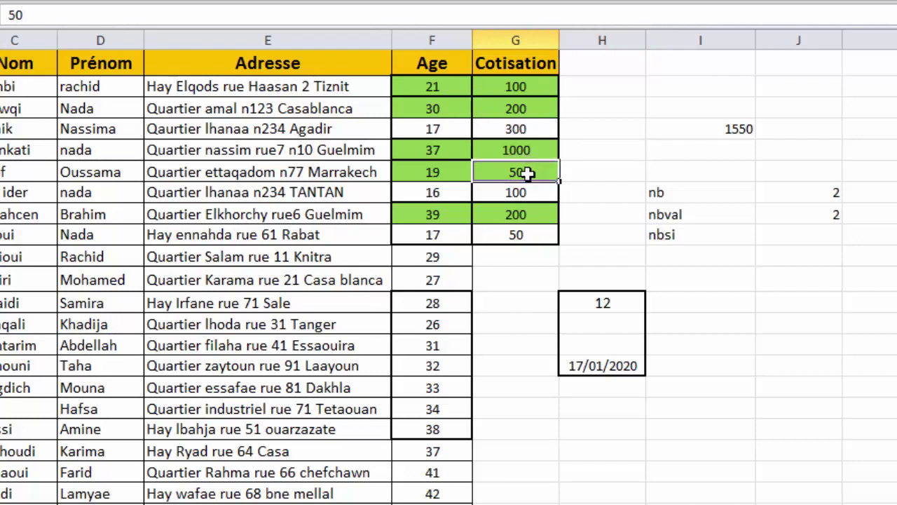
pyautogui.click(516, 219)
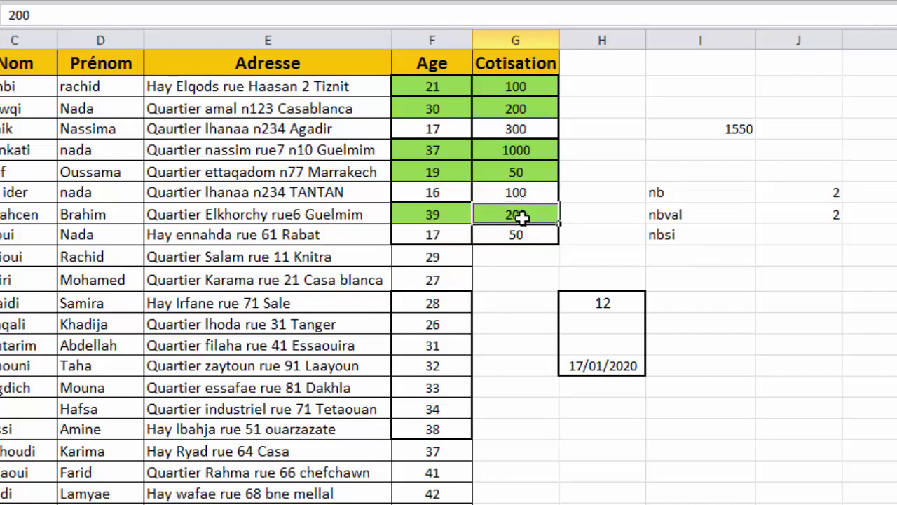
pyautogui.click(724, 127)
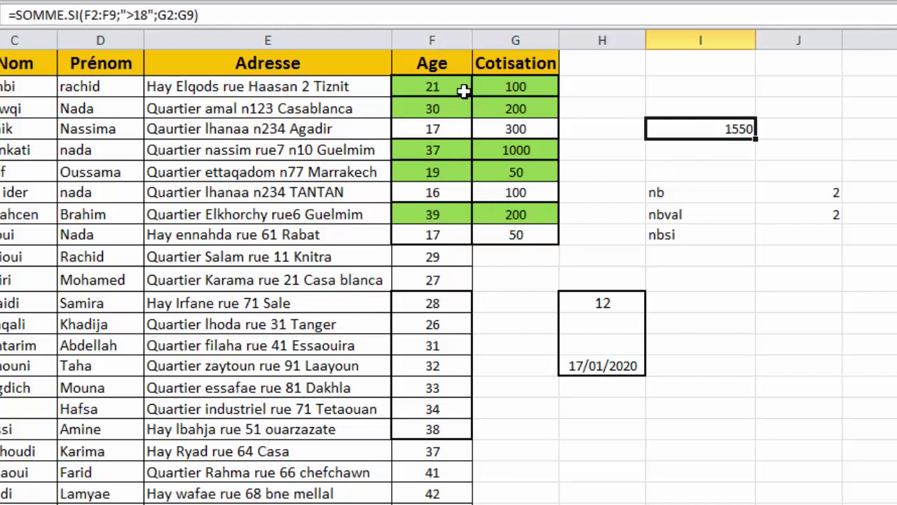
# Change the criterion of the SOMME.SI formula in I4 to ">=18" and validate it
pyautogui.doubleClick(731, 129)
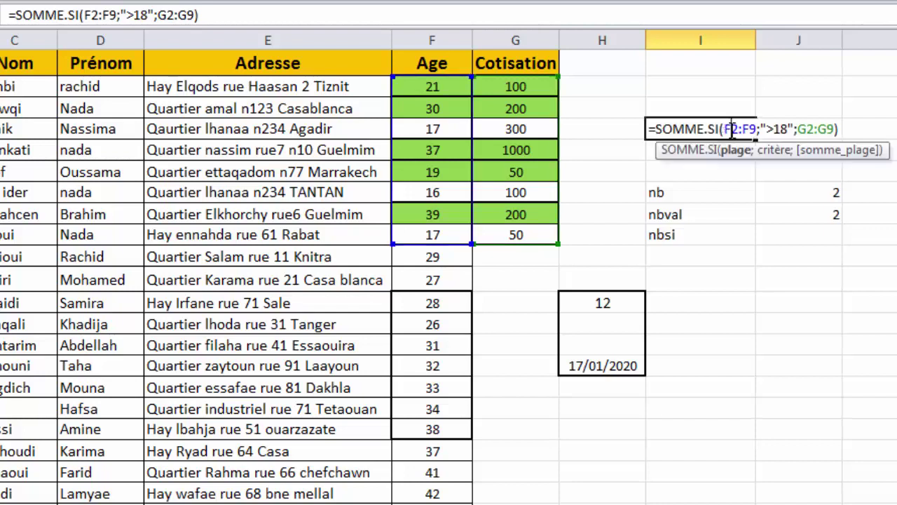
pyautogui.click(773, 133)
pyautogui.write('=')
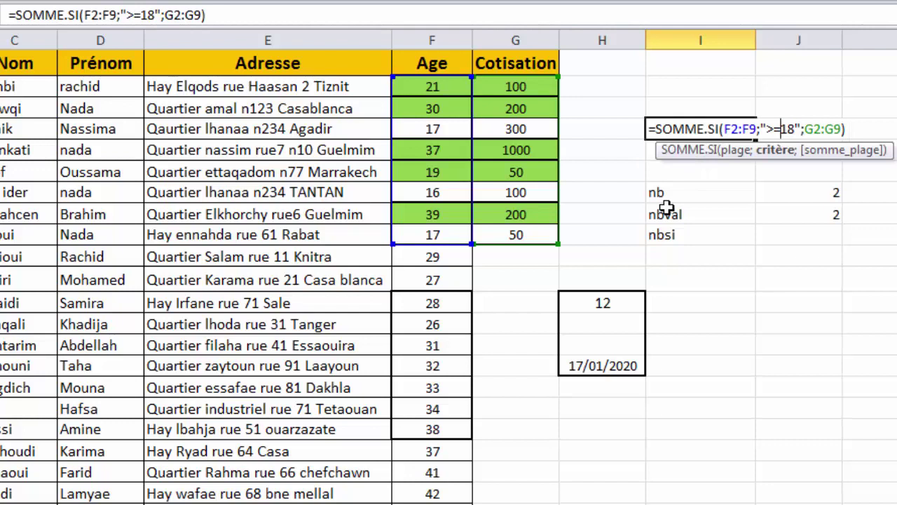
pyautogui.press('Return')
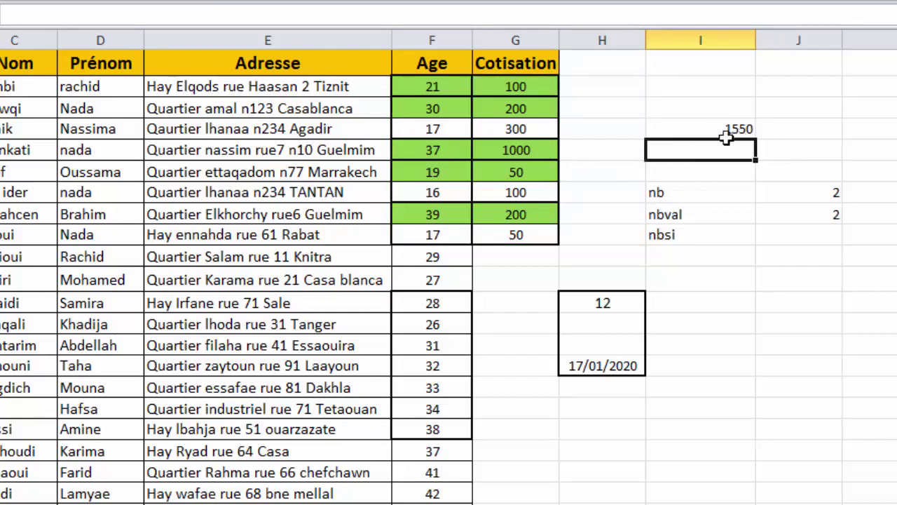
# Set the age in F9 to 18 and check the conditional sum in I4
pyautogui.click(452, 237)
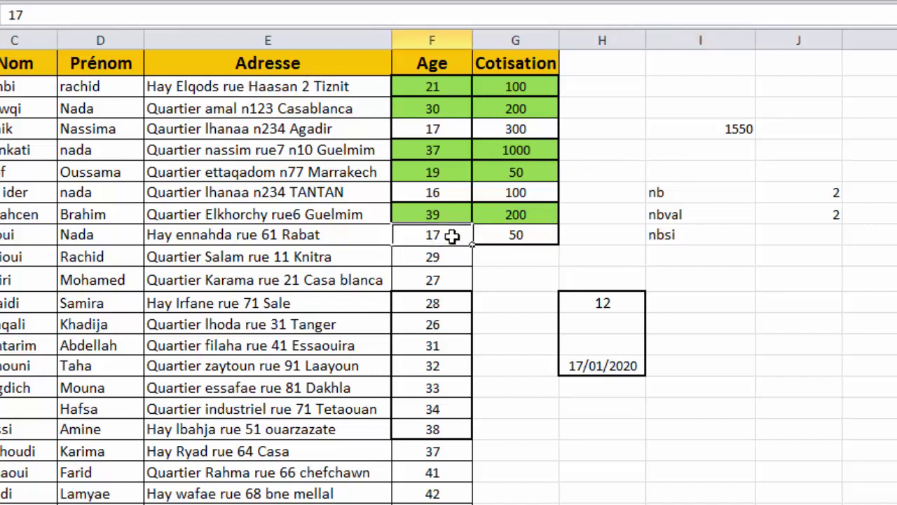
pyautogui.write('18')
pyautogui.press('Return')
pyautogui.click(707, 128)
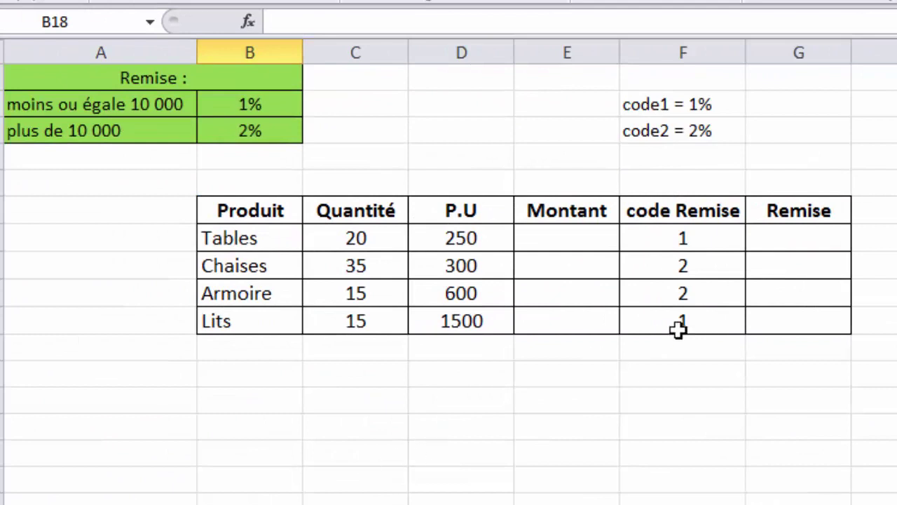
pyautogui.click(896, 266)
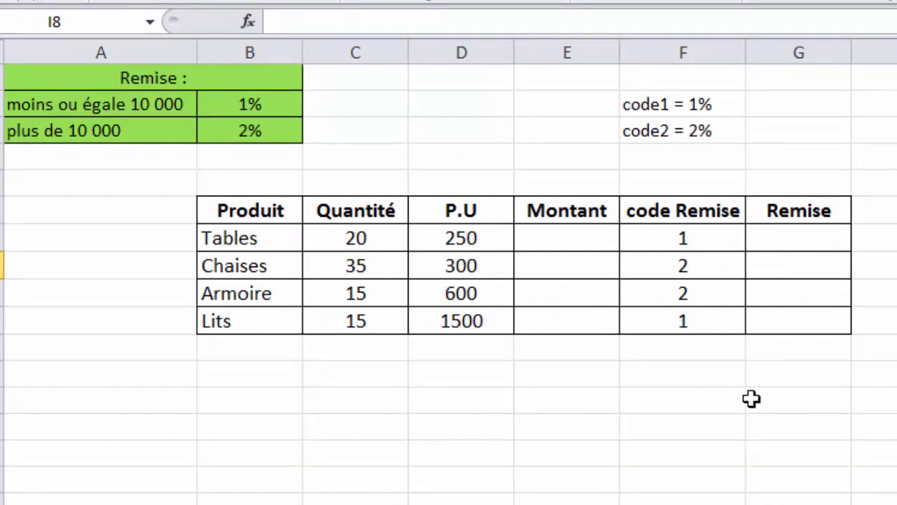
pyautogui.click(622, 444)
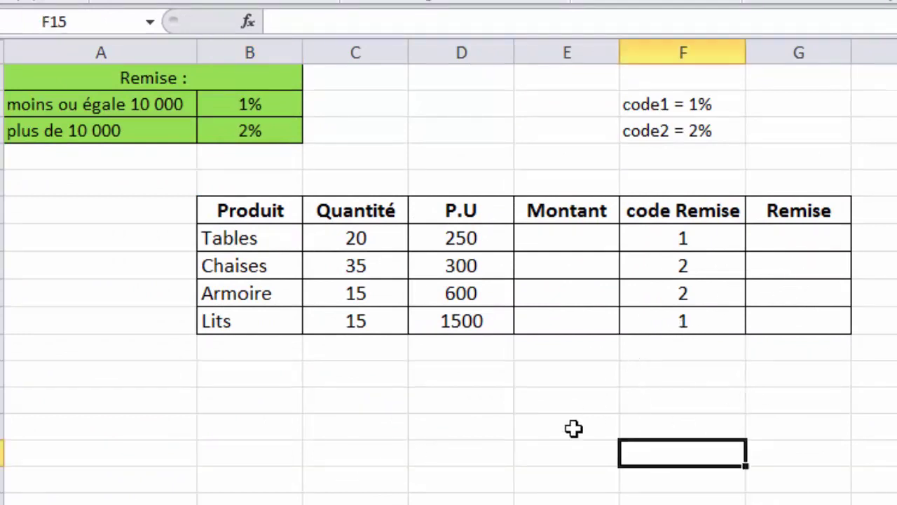
# Calculate the Montant for Tables in E7 with the formula =D7*C7
pyautogui.click(592, 240)
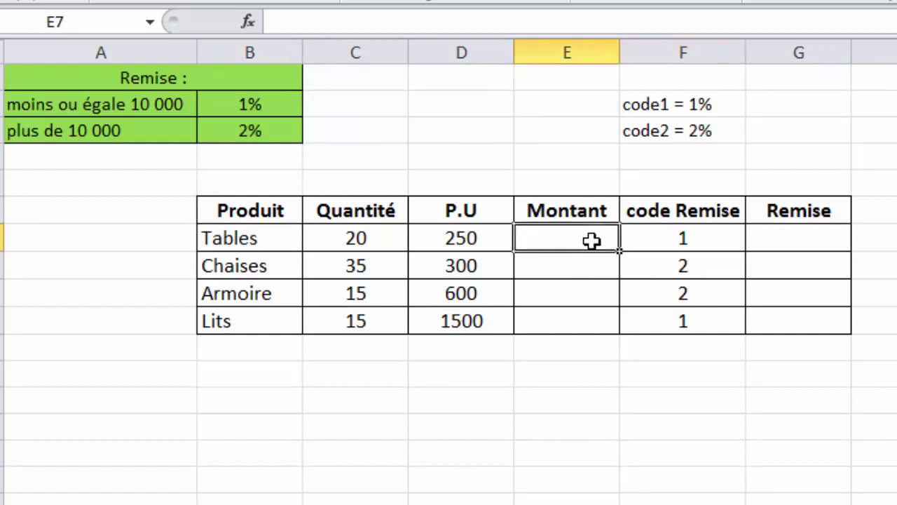
pyautogui.write('=')
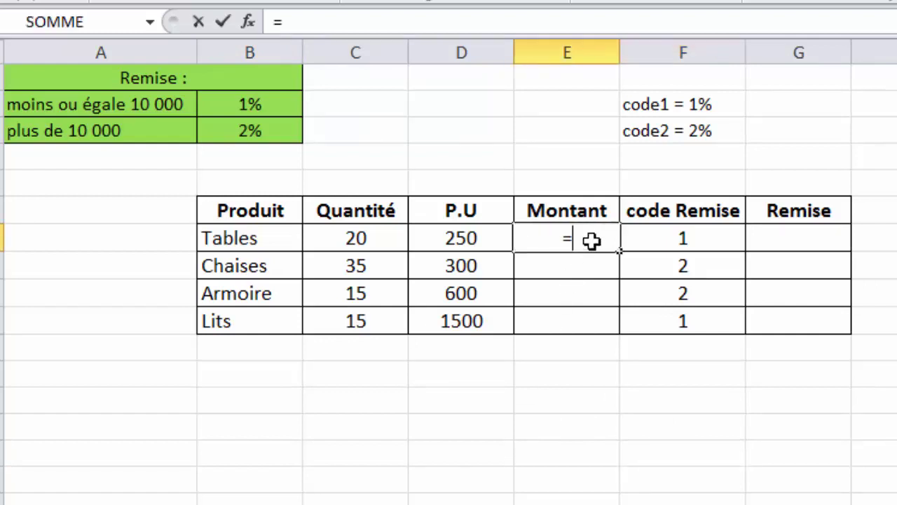
pyautogui.click(460, 237)
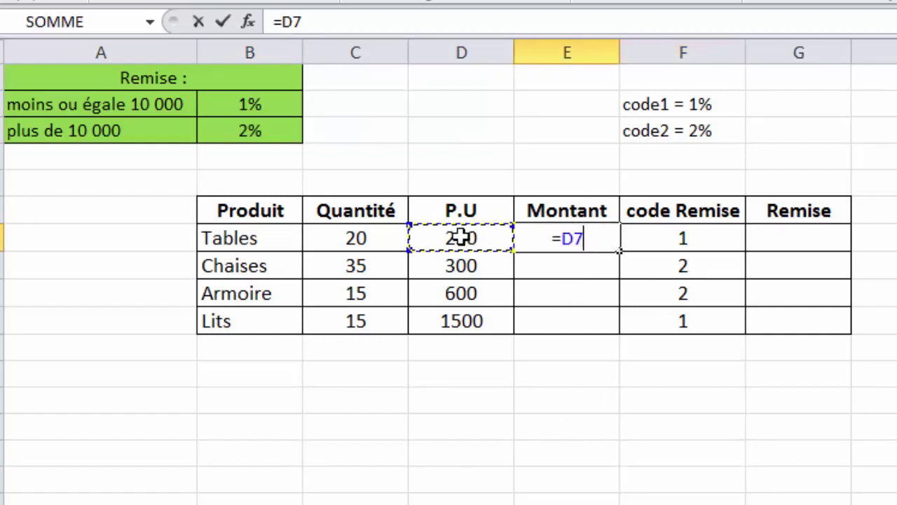
pyautogui.write('*')
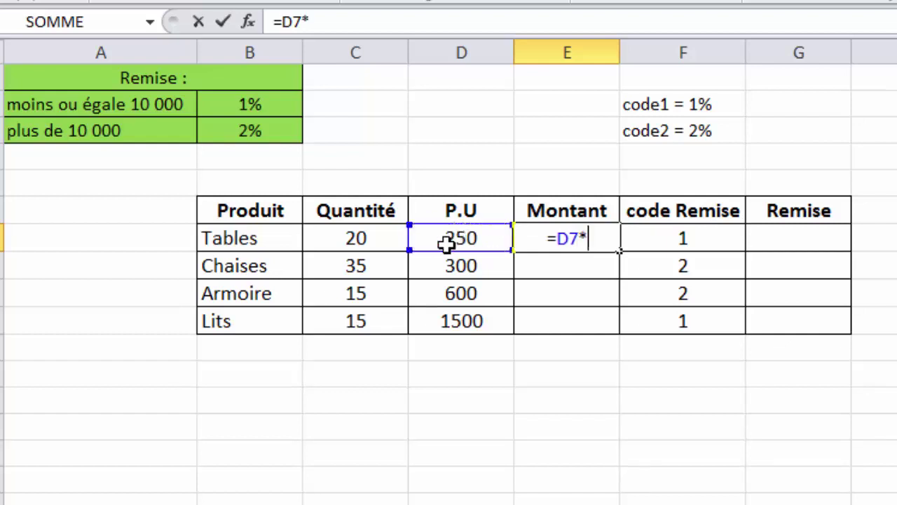
pyautogui.click(362, 240)
pyautogui.press('Return')
# Copy the Montant formula from E7 down through the Lits row in E10
pyautogui.click(588, 238)
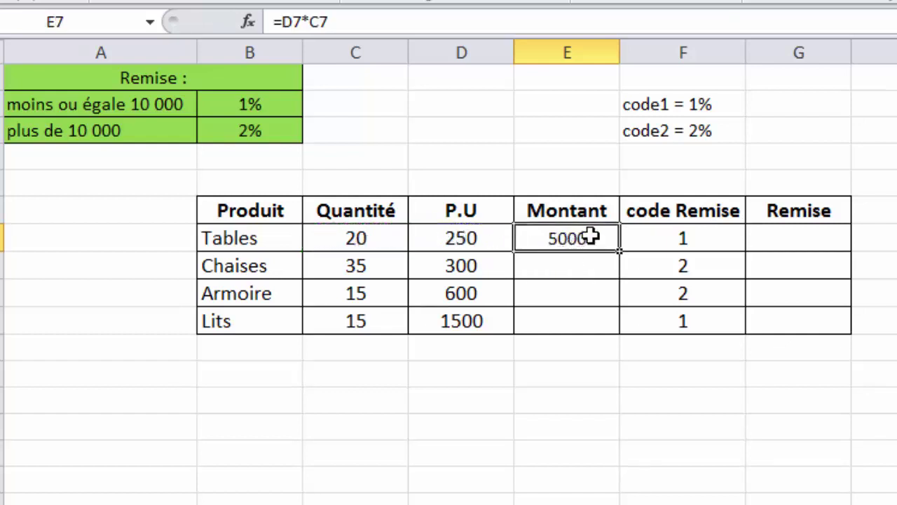
pyautogui.moveTo(619, 253); pyautogui.dragTo(599, 327)
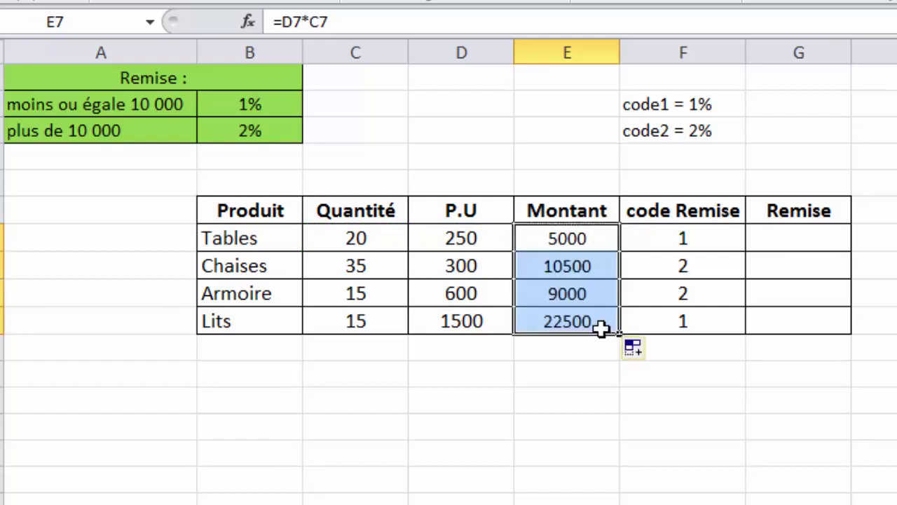
pyautogui.click(615, 398)
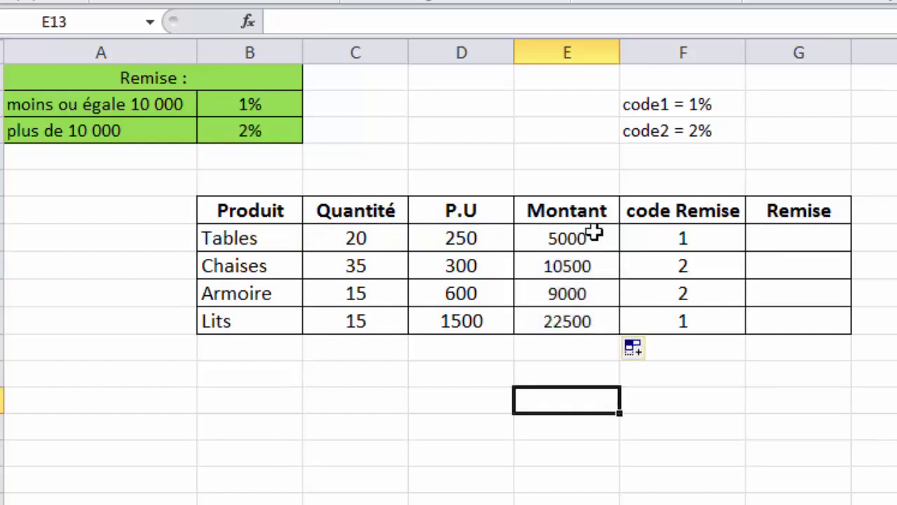
# Open the cell format settings for E7 and choose the Monétaire category with 2 decimals
pyautogui.moveTo(597, 233); pyautogui.dragTo(573, 324)
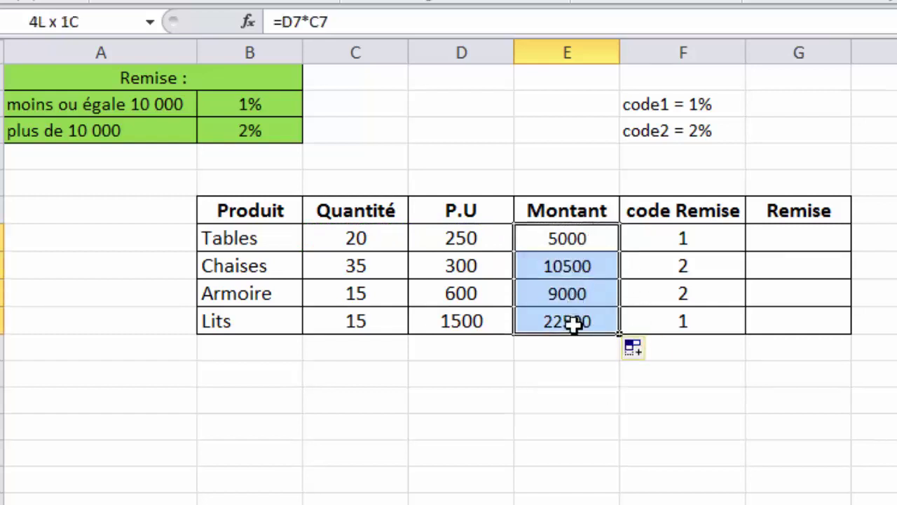
pyautogui.click(603, 236)
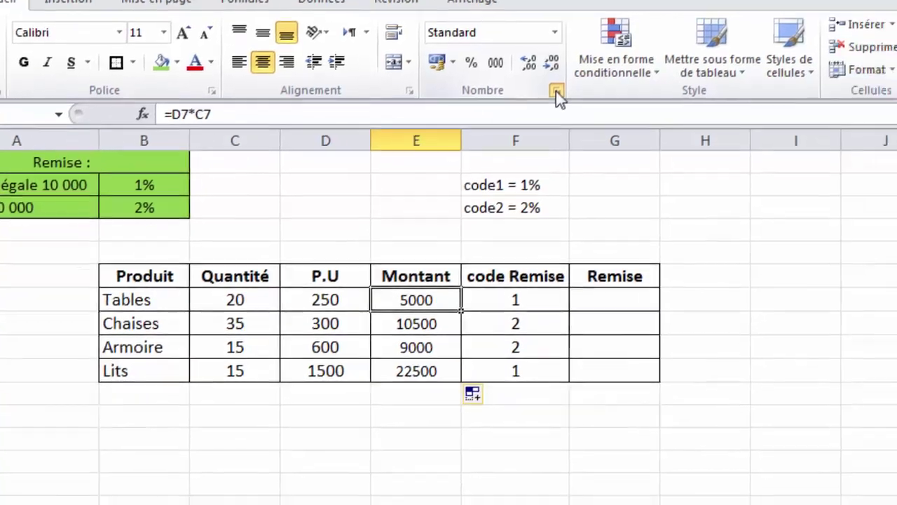
pyautogui.click(626, 106)
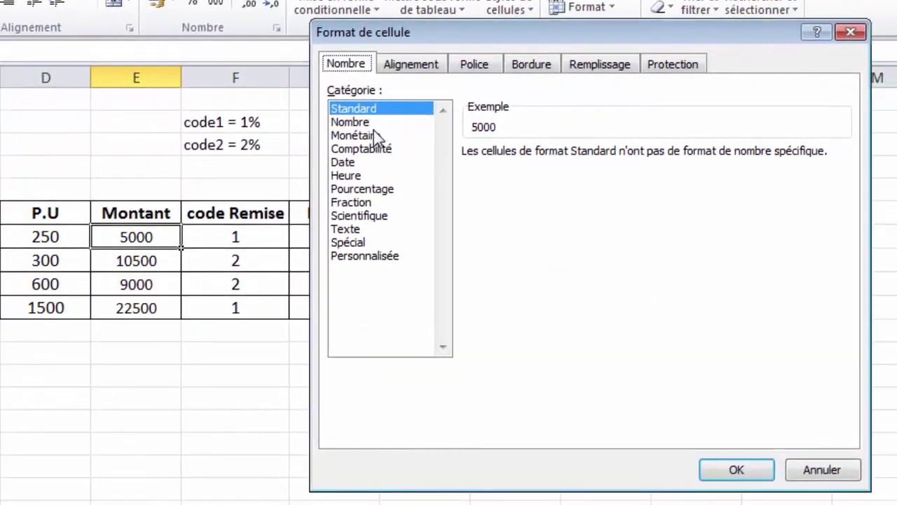
pyautogui.click(375, 135)
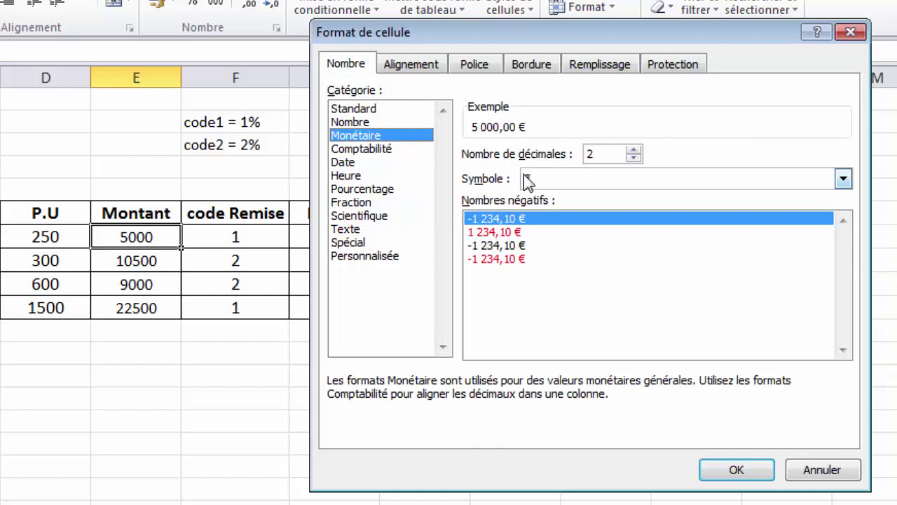
pyautogui.click(633, 153)
pyautogui.click(633, 152)
pyautogui.click(634, 159)
pyautogui.click(635, 159)
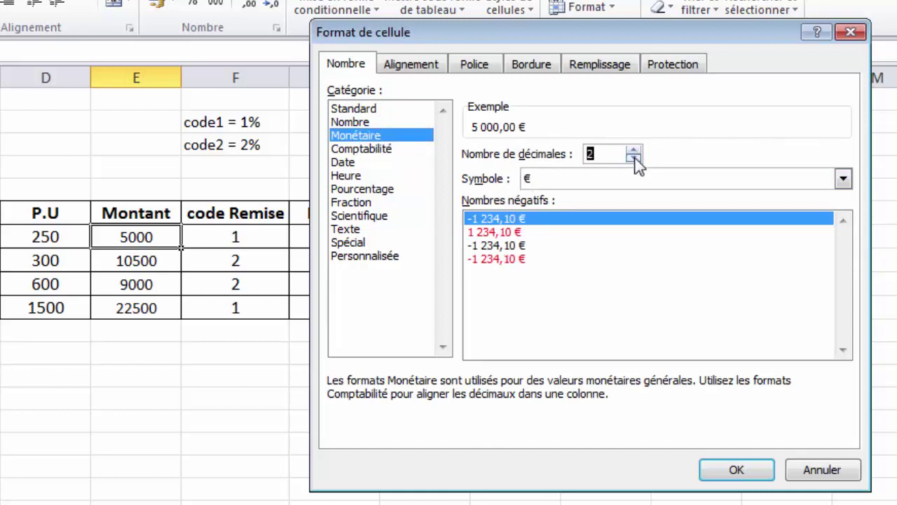
# Set the currency symbol for E7 to MAD and apply the number format
pyautogui.click(607, 181)
pyautogui.click(607, 180)
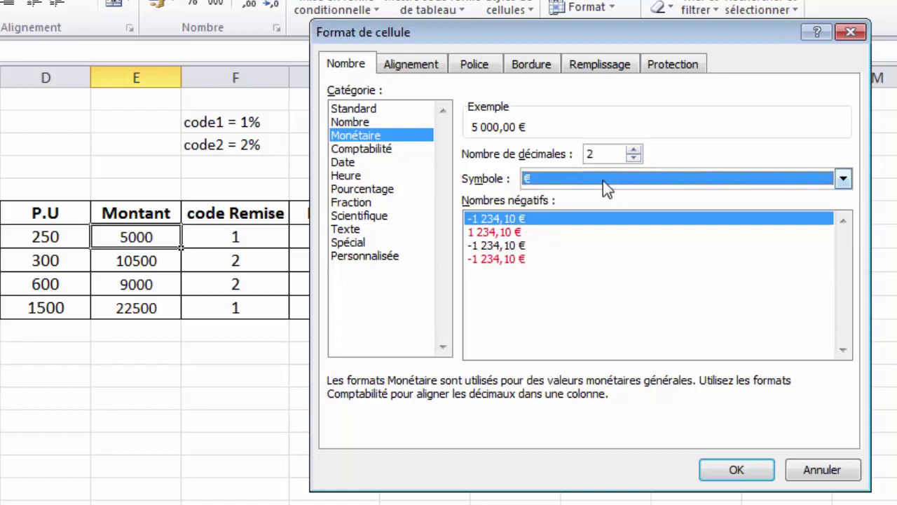
pyautogui.click(621, 181)
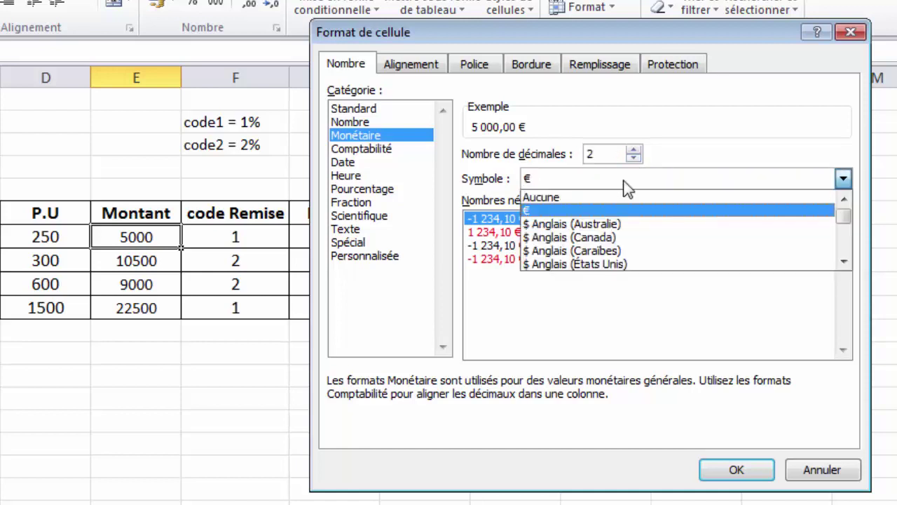
pyautogui.press('m')
pyautogui.press('Return')
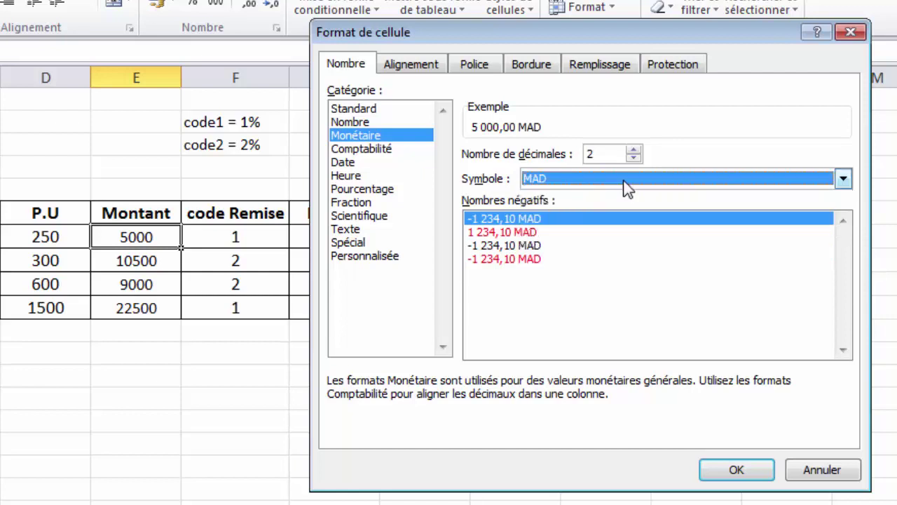
pyautogui.click(729, 471)
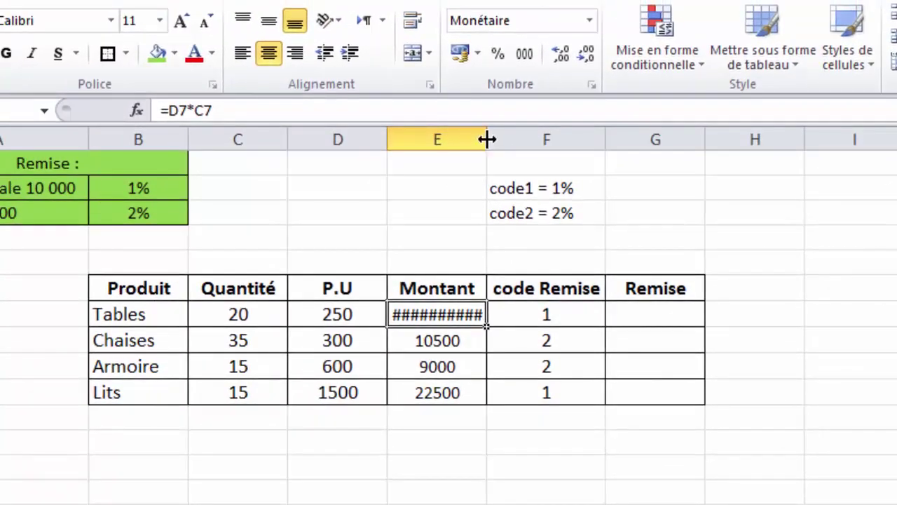
# Widen column E to fit the Montant values and copy E7's MAD formula and format down through E10
pyautogui.moveTo(487, 139); pyautogui.dragTo(506, 140)
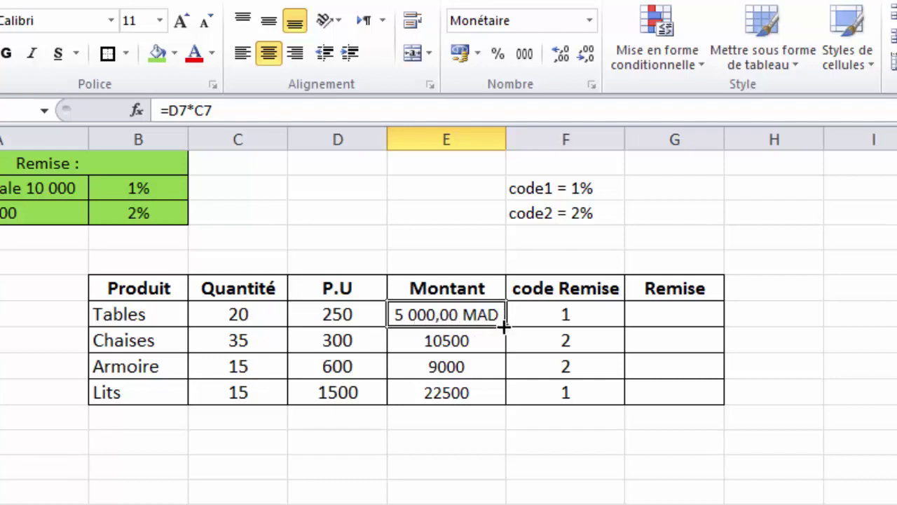
pyautogui.moveTo(504, 326); pyautogui.dragTo(498, 398)
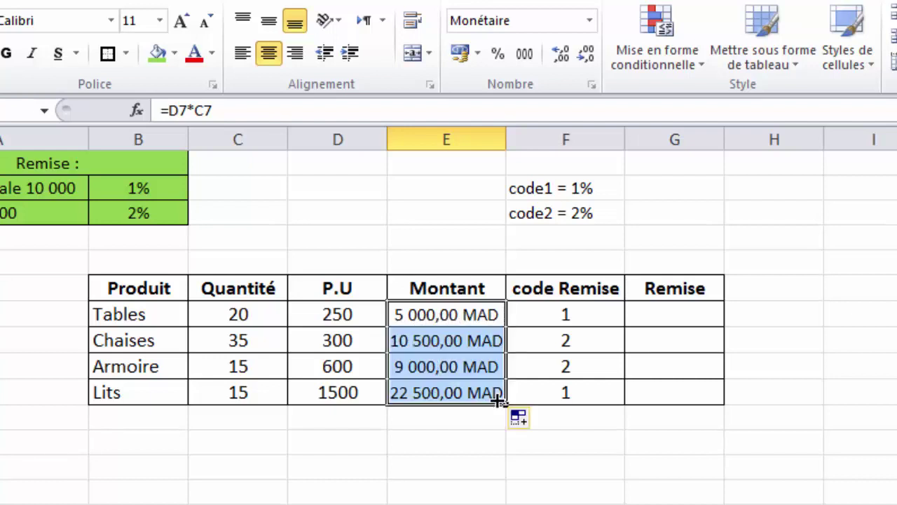
pyautogui.click(493, 467)
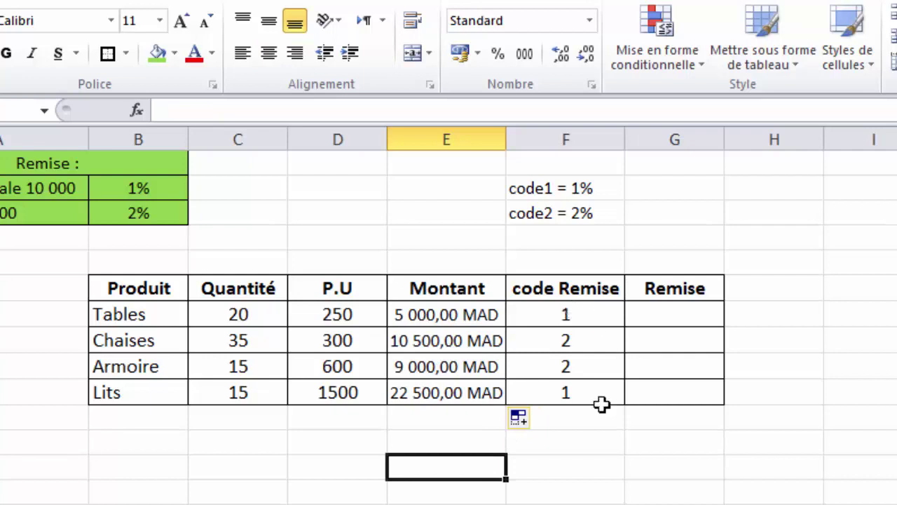
# Review the code Remise entries for Tables and Chaises against the code1 and code2 definitions in F2 and F3
pyautogui.click(550, 474)
pyautogui.click(566, 315)
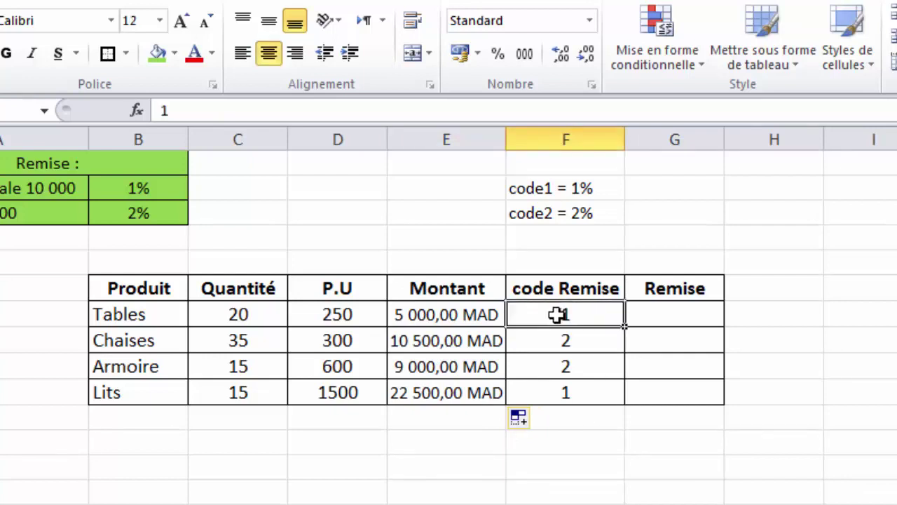
pyautogui.click(467, 312)
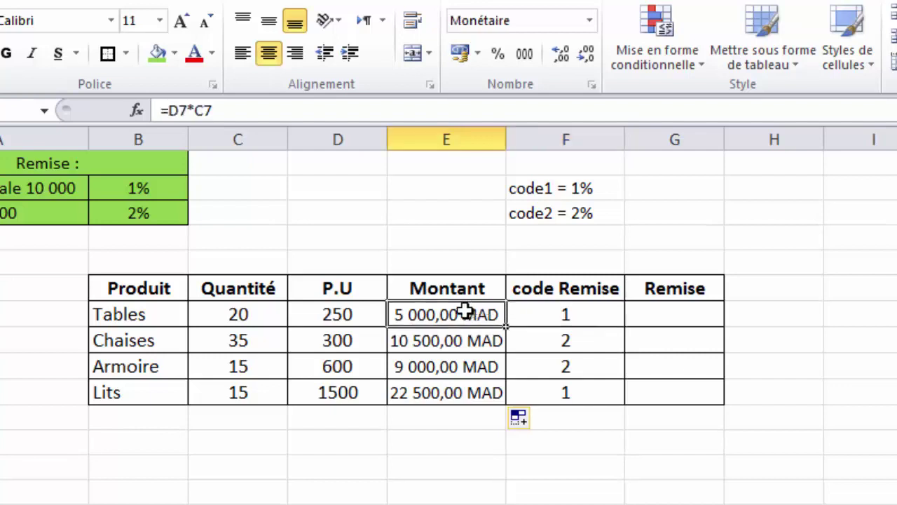
pyautogui.click(572, 315)
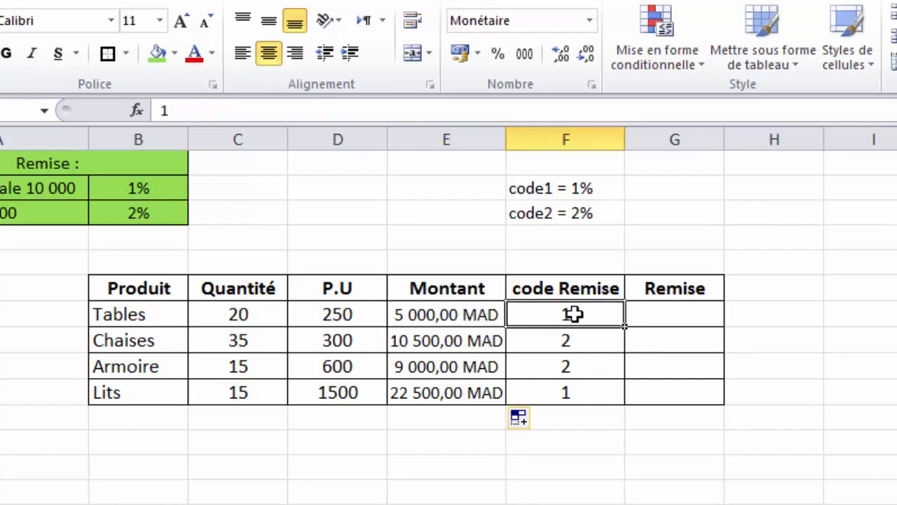
pyautogui.click(547, 190)
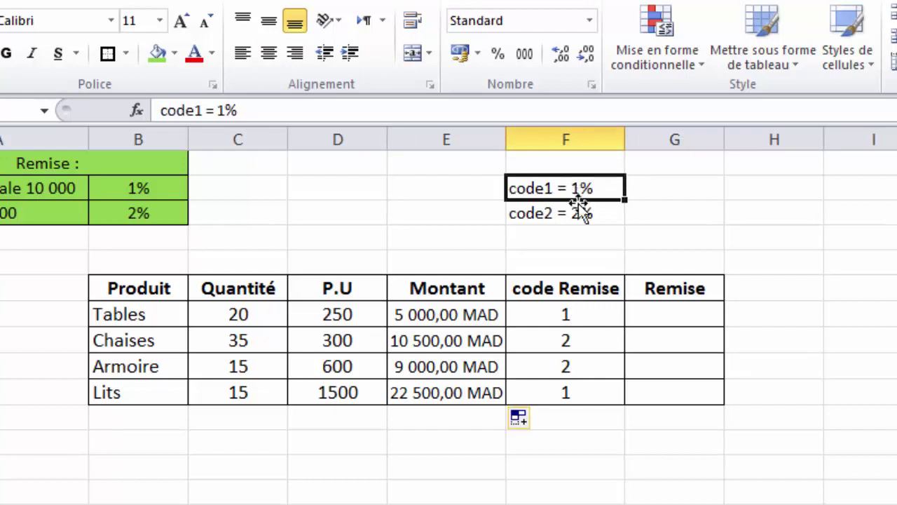
pyautogui.click(541, 213)
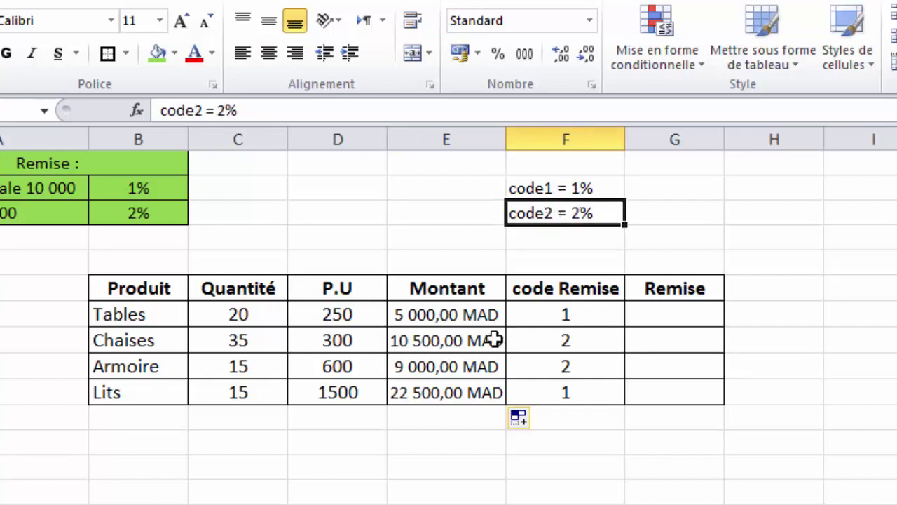
pyautogui.click(585, 346)
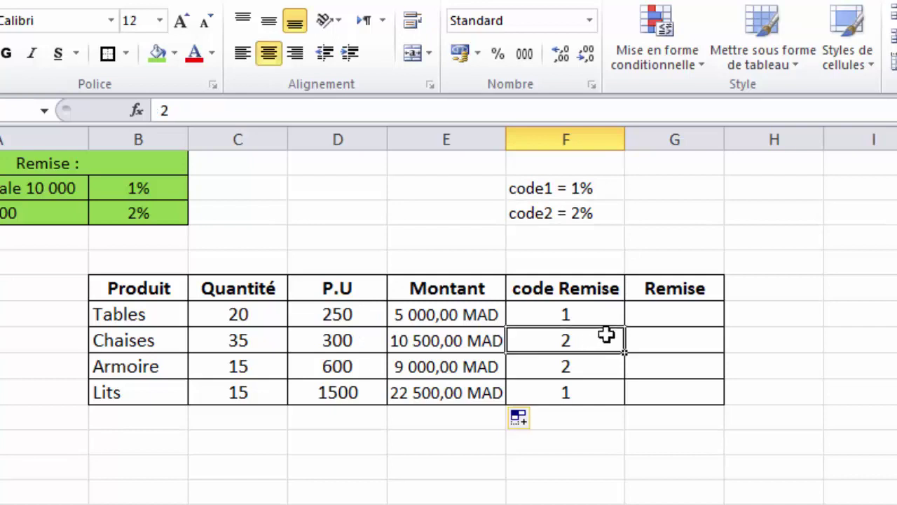
pyautogui.click(676, 316)
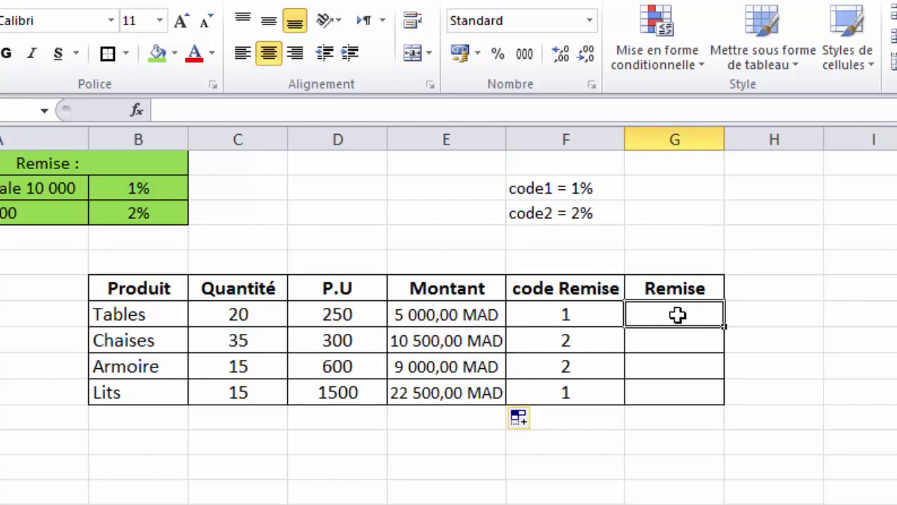
pyautogui.write('=si')
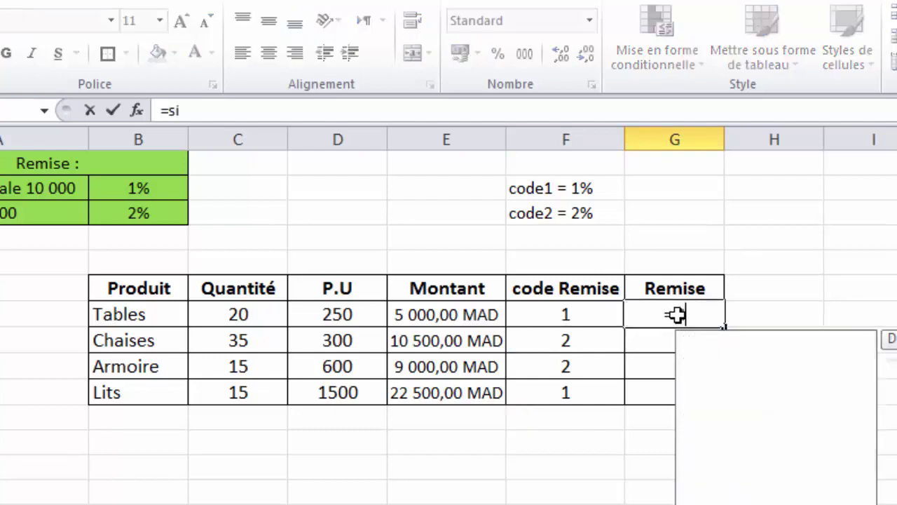
pyautogui.doubleClick(730, 338)
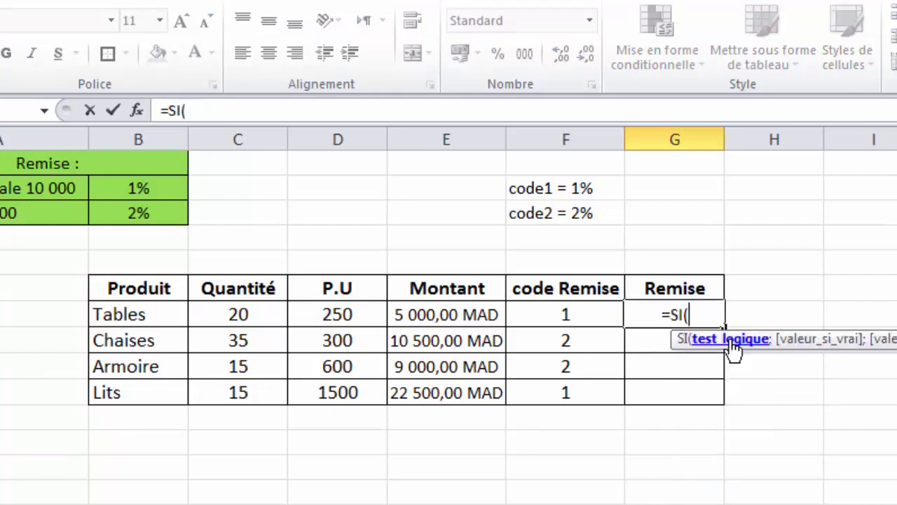
pyautogui.press('Escape')
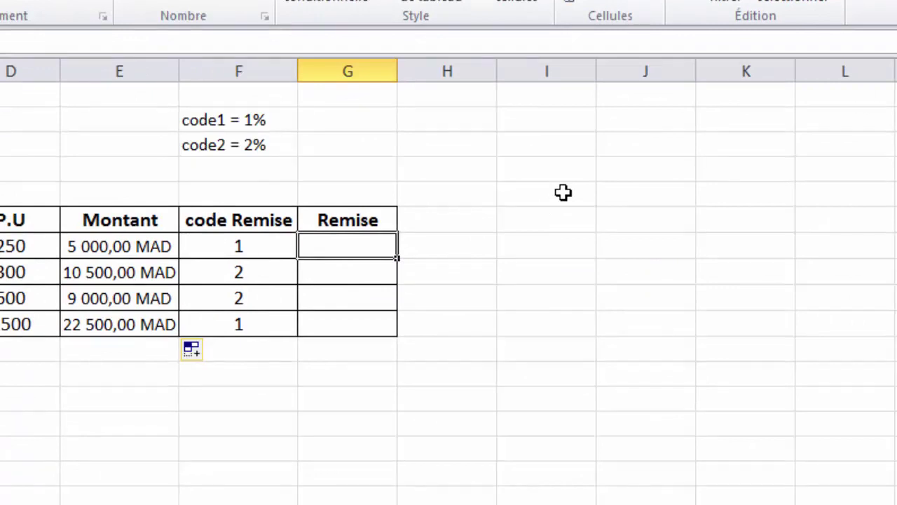
# Enter the syntax note si(Condition;SiVrai;siFaux) as plain text in cell I5
pyautogui.click(563, 192)
pyautogui.write('=s')
pyautogui.press('BackSpace')
pyautogui.press('BackSpace')
pyautogui.write('s')
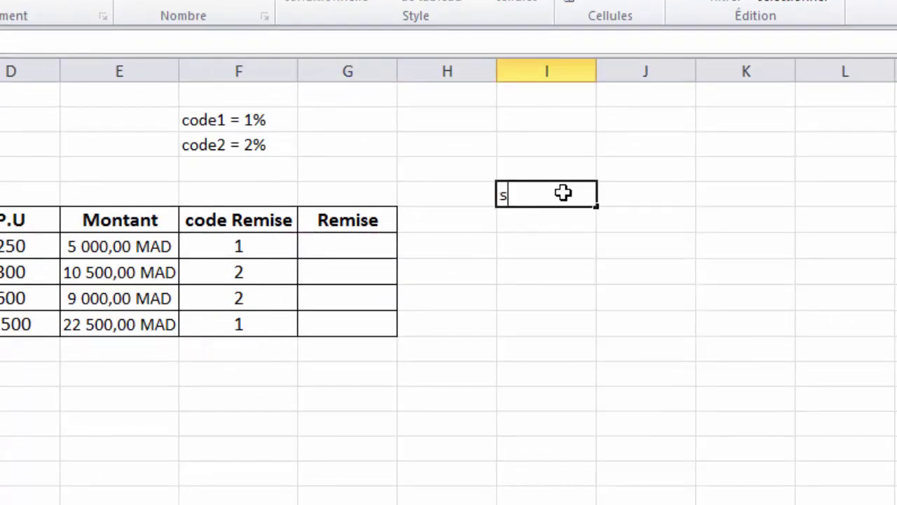
pyautogui.write('i(Condition')
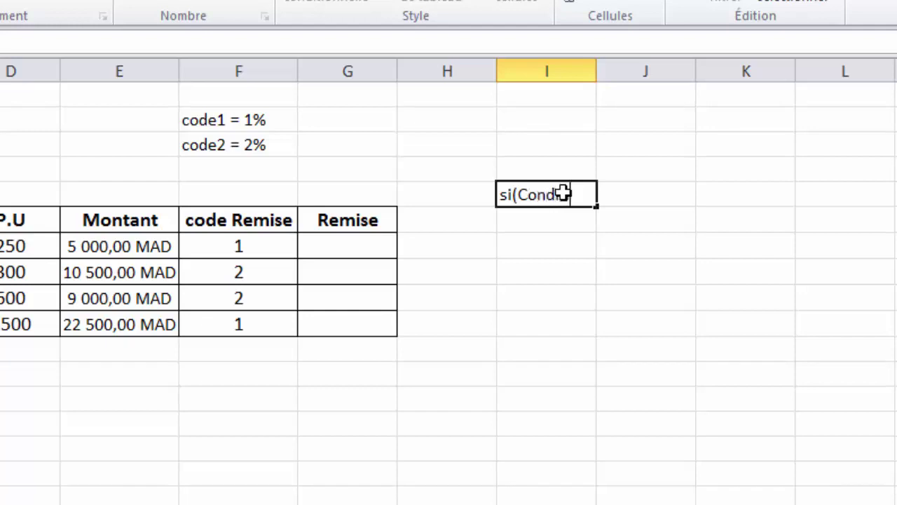
pyautogui.write(';SiVra')
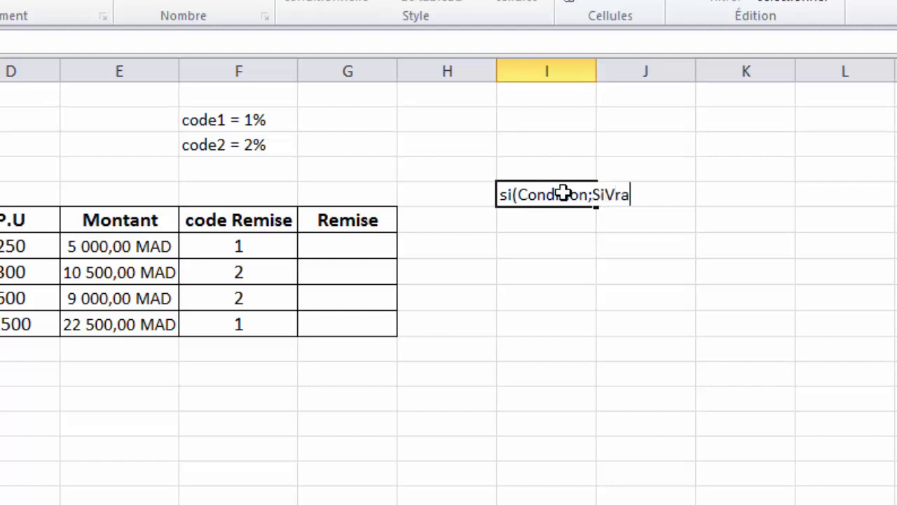
pyautogui.write('i;siFaux')
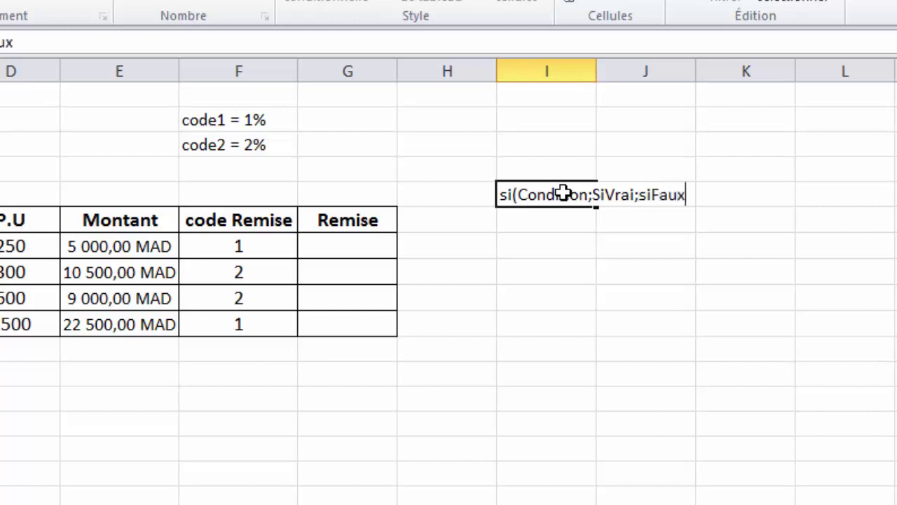
pyautogui.write(')')
pyautogui.press('Return')
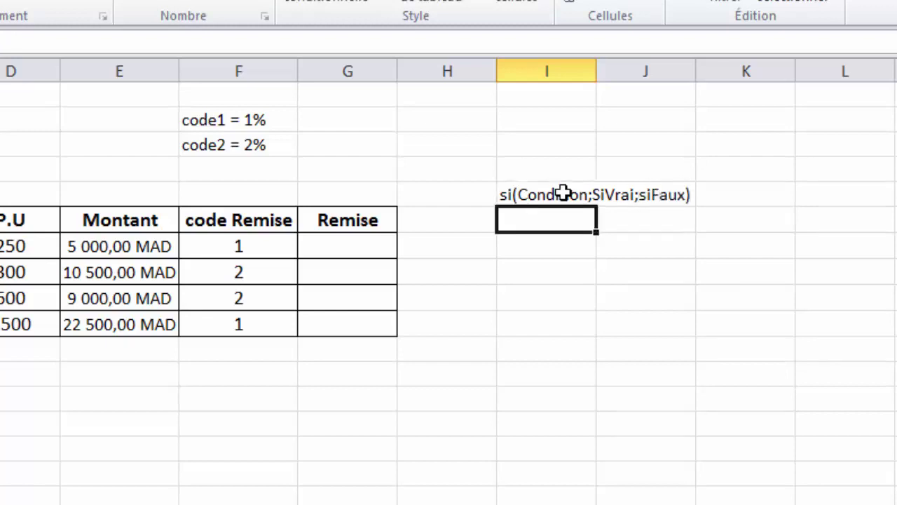
# Examine the Condition, SiVrai and siFaux arguments in the syntax note in I5
pyautogui.click(543, 196)
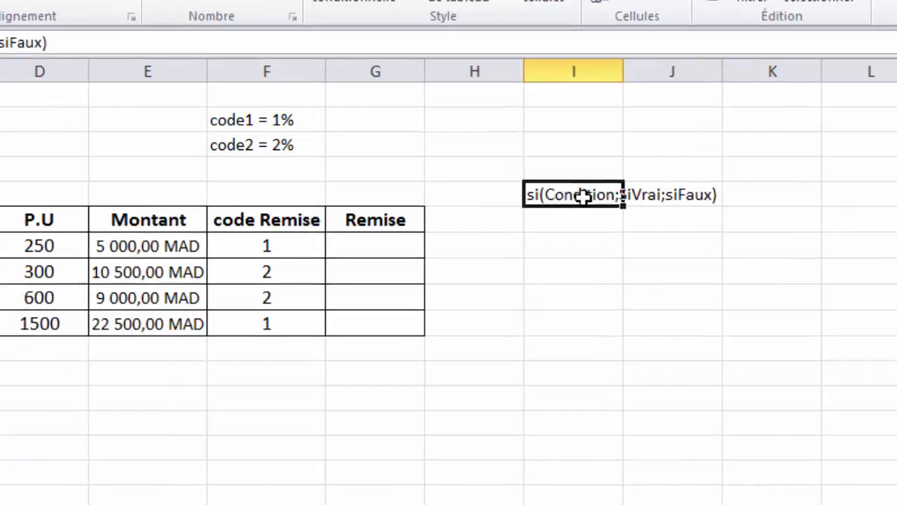
pyautogui.tripleClick(309, 48)
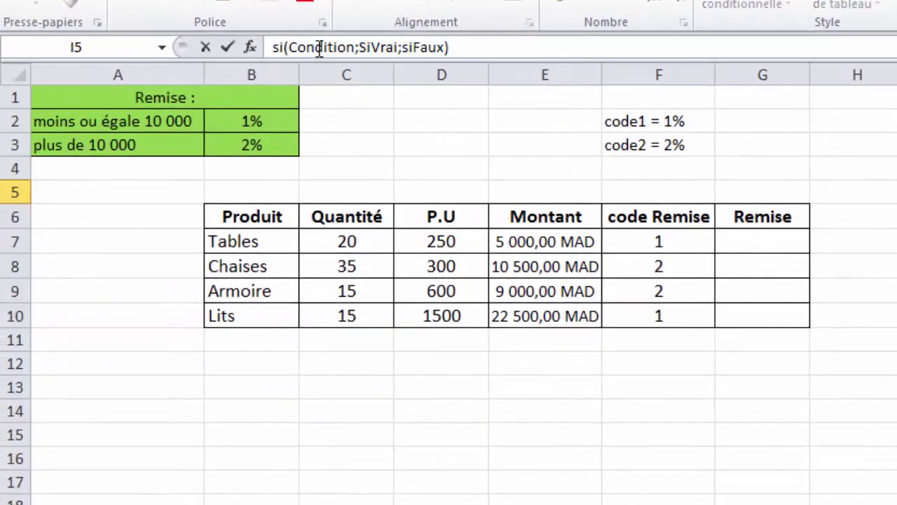
pyautogui.doubleClick(319, 48)
pyautogui.click(325, 48)
pyautogui.moveTo(355, 48); pyautogui.dragTo(291, 53)
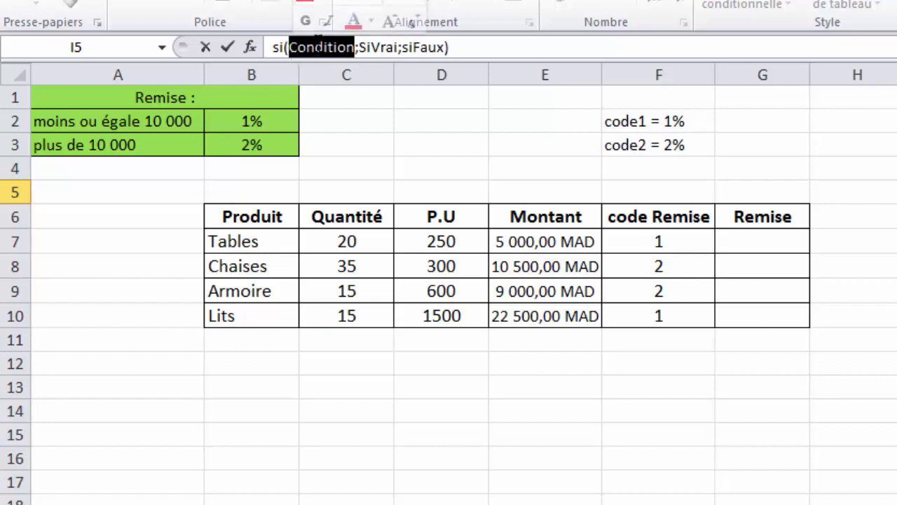
pyautogui.moveTo(393, 48); pyautogui.dragTo(447, 49)
pyautogui.click(419, 50)
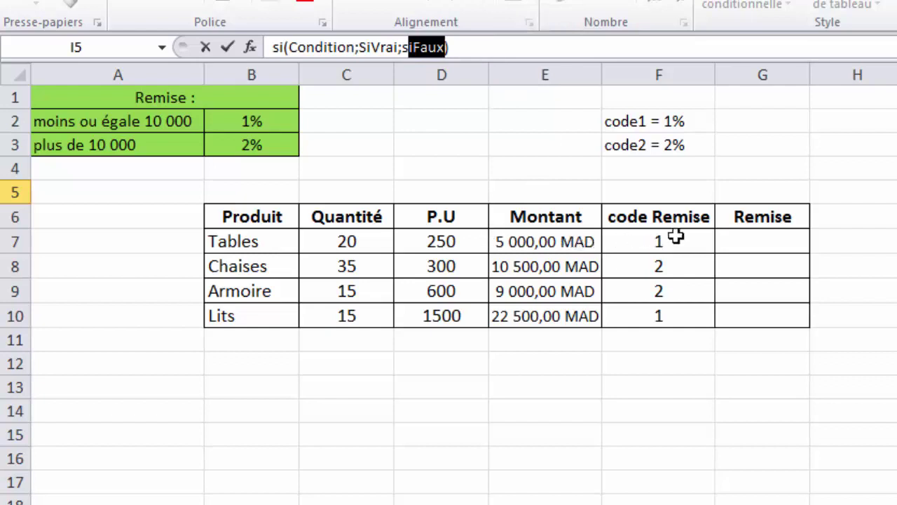
# Start the Tables Remise formula in G7 with the SI function and the test F7=1
pyautogui.doubleClick(744, 241)
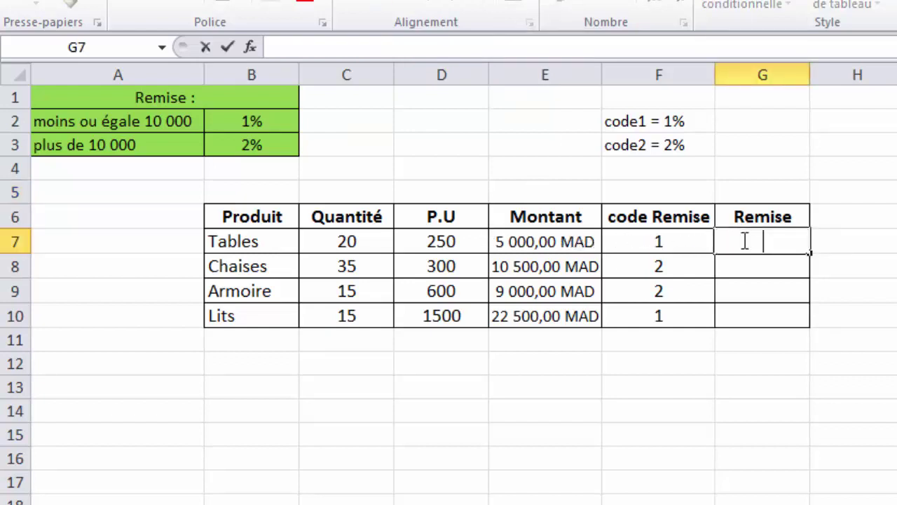
pyautogui.write('=')
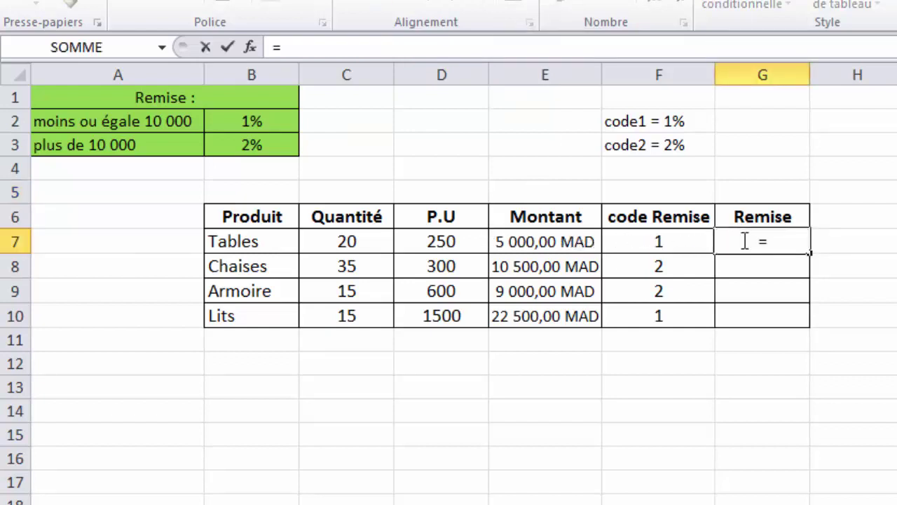
pyautogui.write('si')
pyautogui.press('Tab')
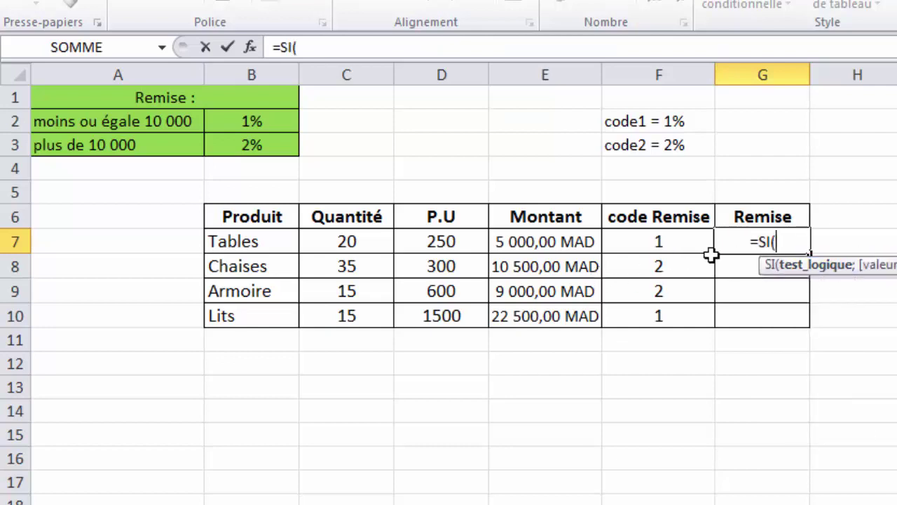
pyautogui.click(656, 243)
pyautogui.write('=')
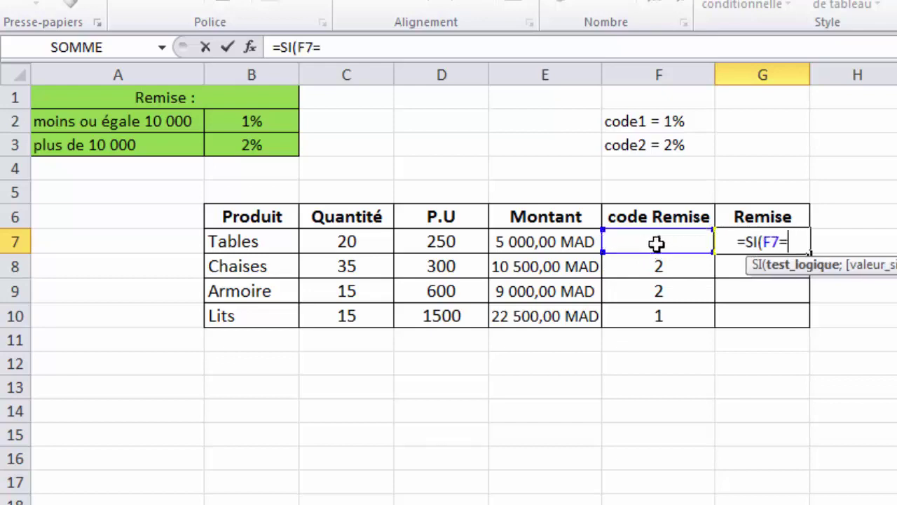
pyautogui.write('1')
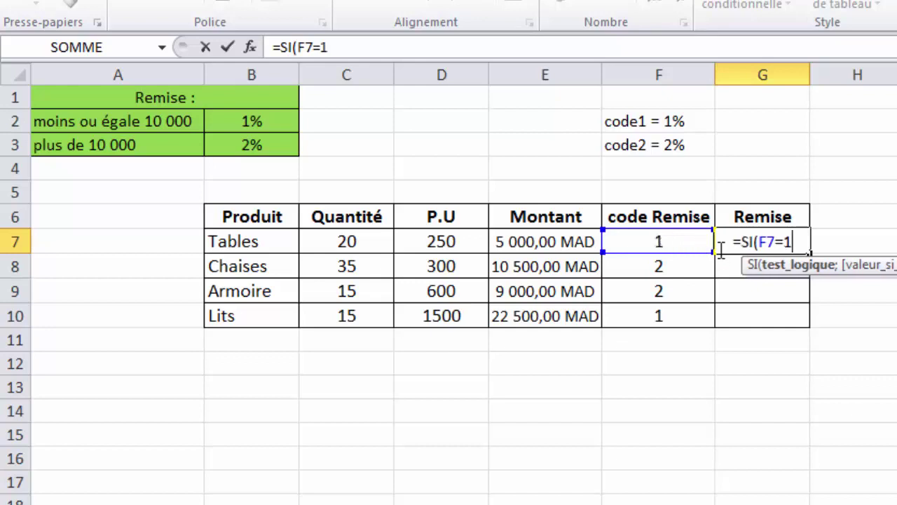
pyautogui.write(';')
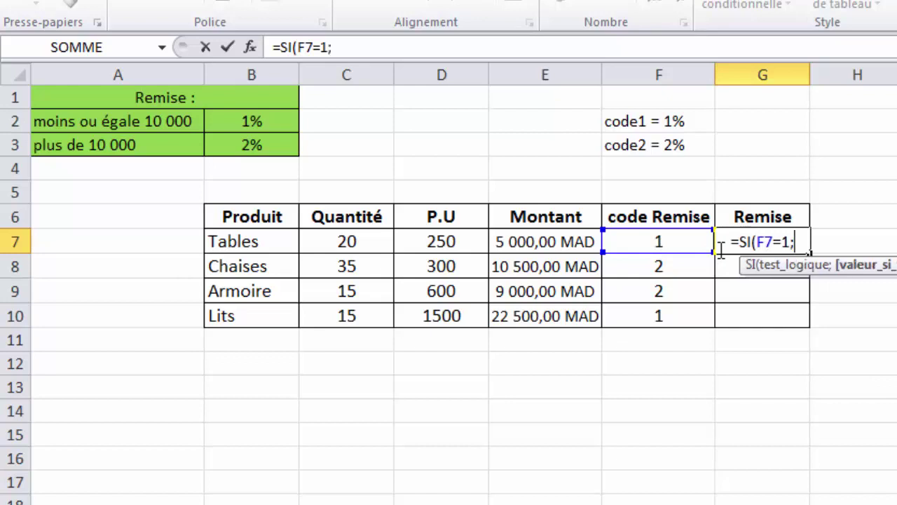
# Complete the Tables Remise formula in G7 with E7*1% as the true value and E7*2% as the false value
pyautogui.write('1')
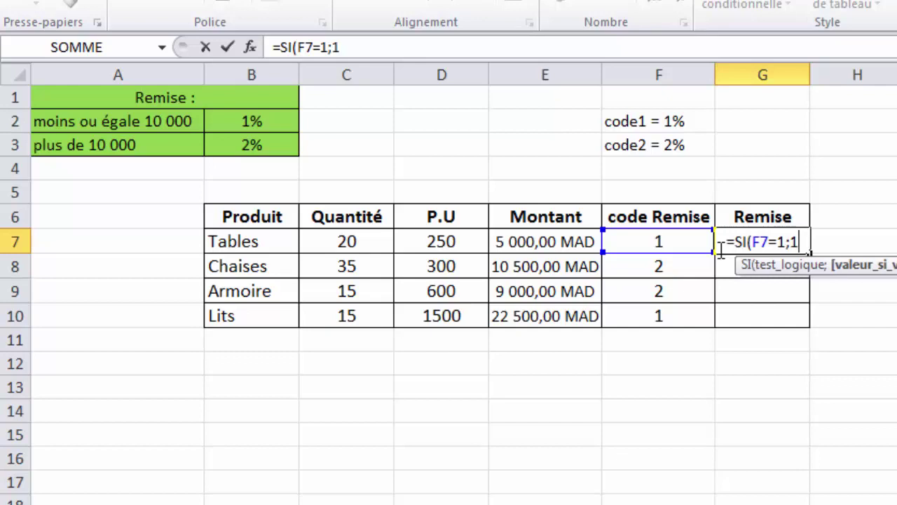
pyautogui.press('BackSpace')
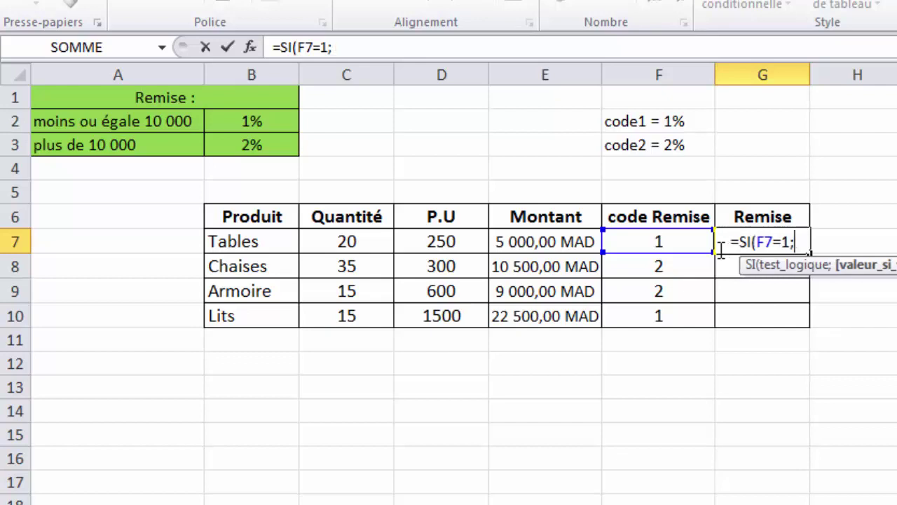
pyautogui.click(563, 241)
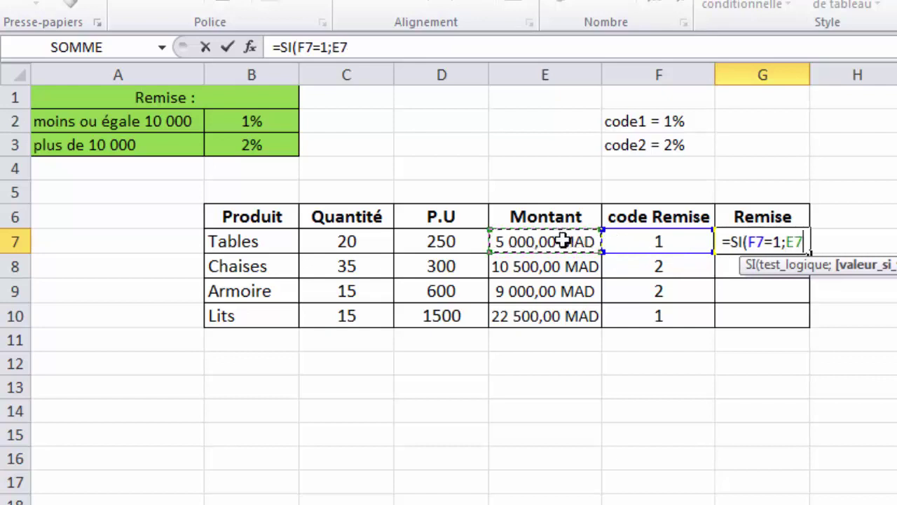
pyautogui.write('*')
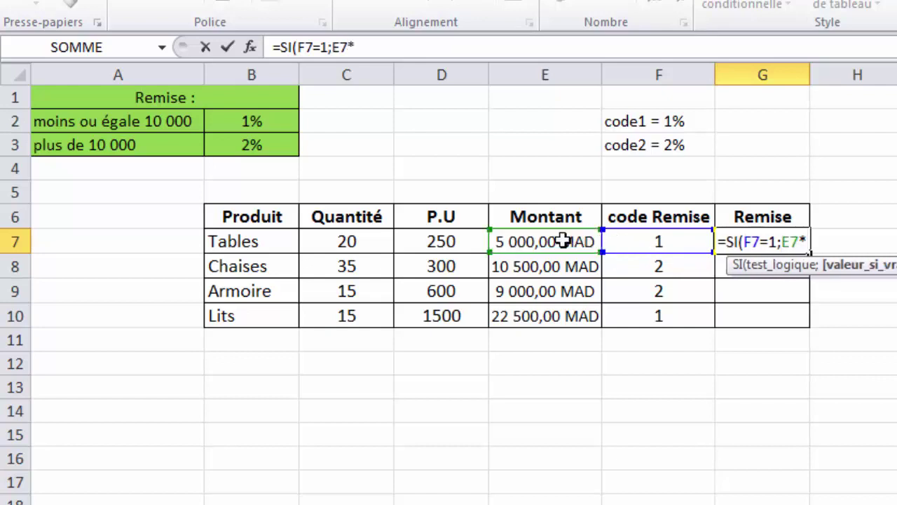
pyautogui.write('1%')
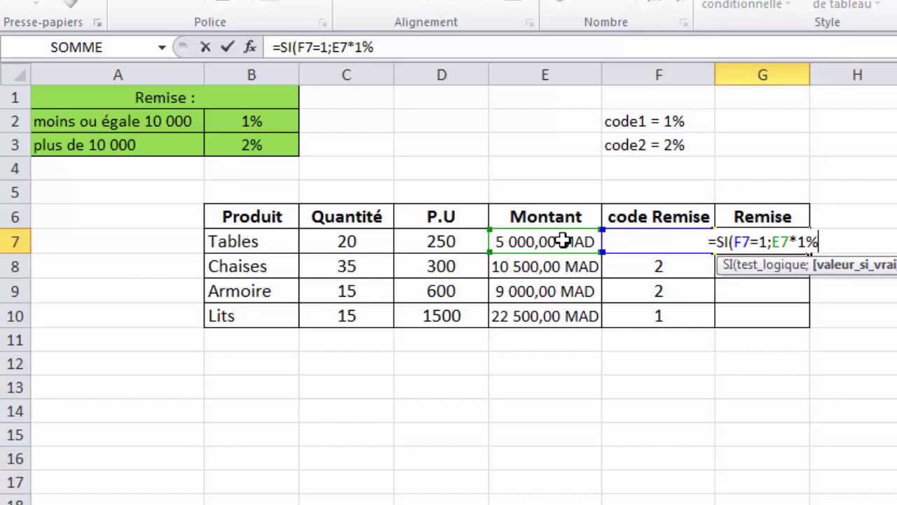
pyautogui.write(';')
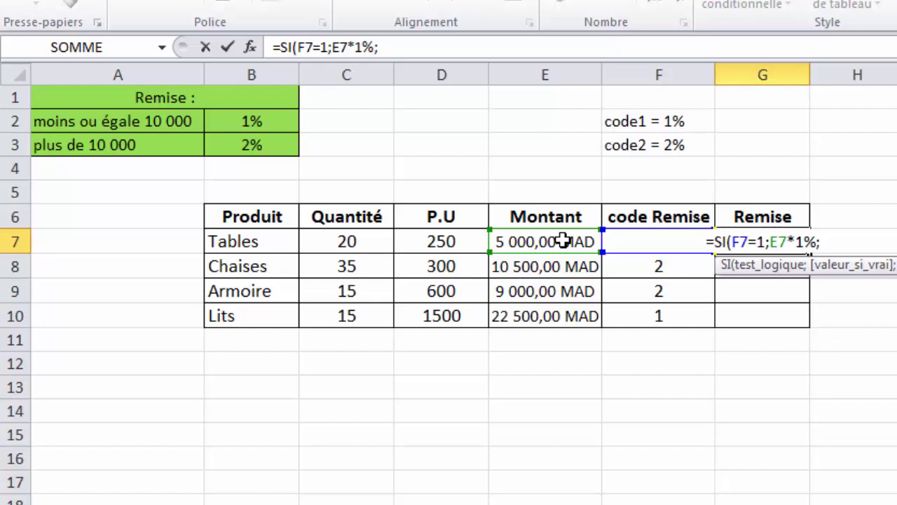
pyautogui.click(539, 241)
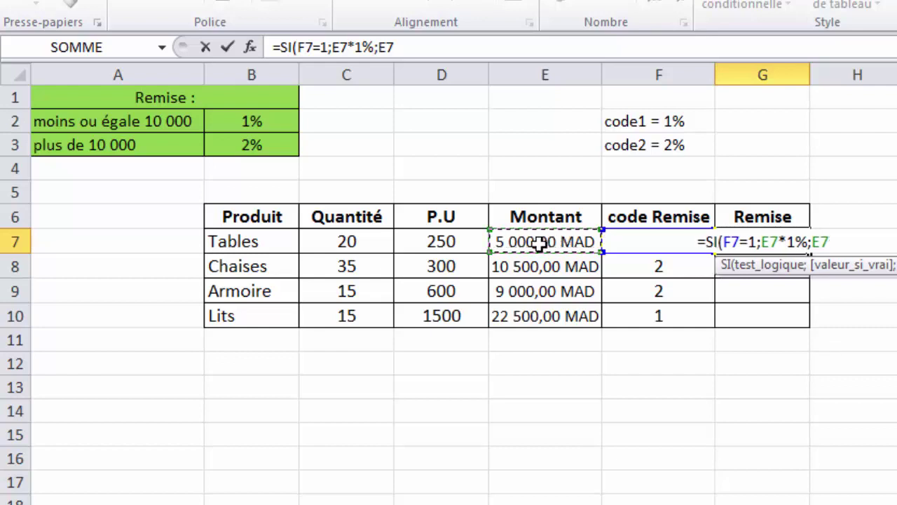
pyautogui.write('*2%')
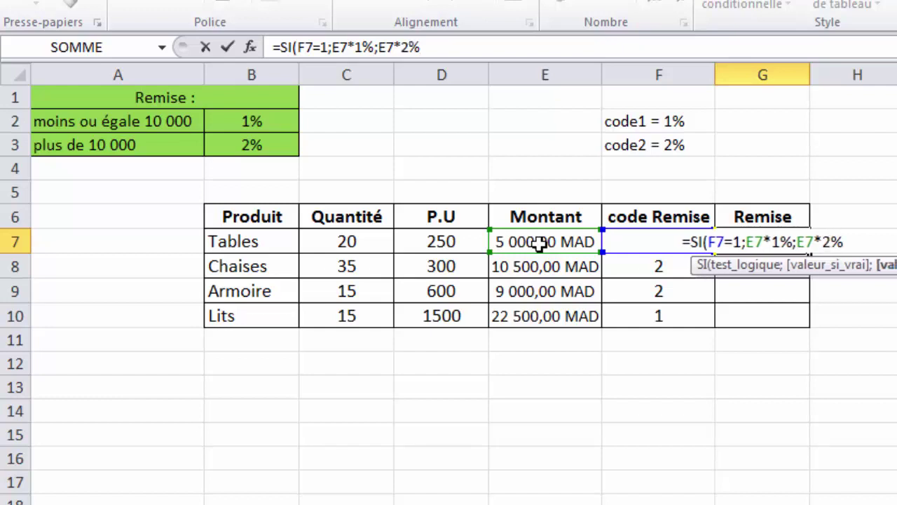
pyautogui.write(')')
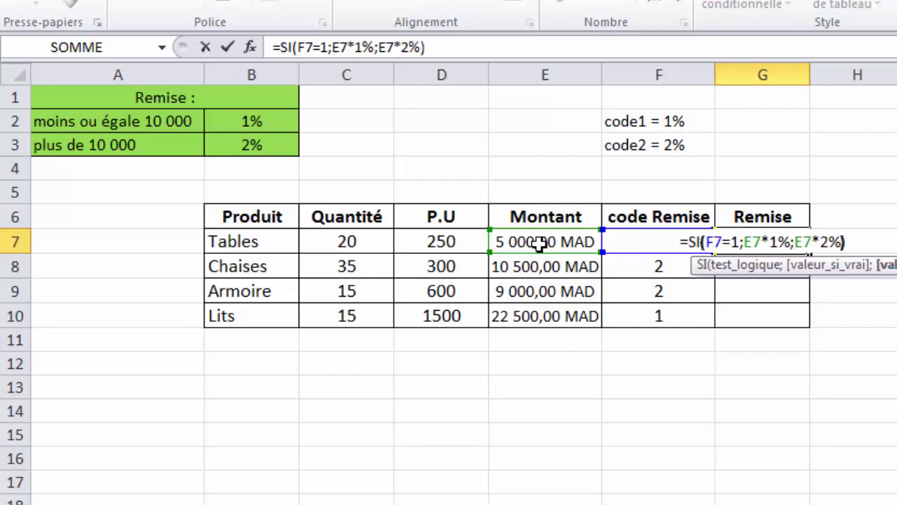
pyautogui.press('Return')
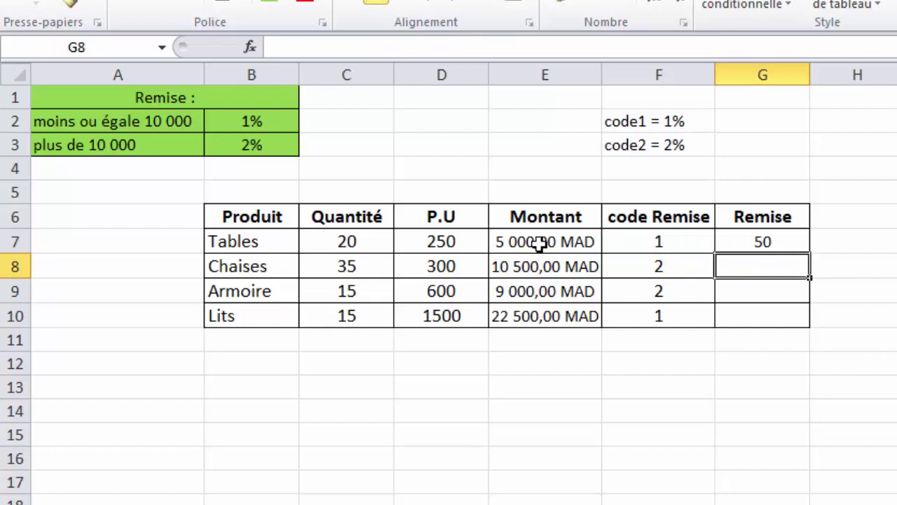
# Format the Tables Remise amount in G7 as Monétaire with the MAD symbol
pyautogui.click(781, 243)
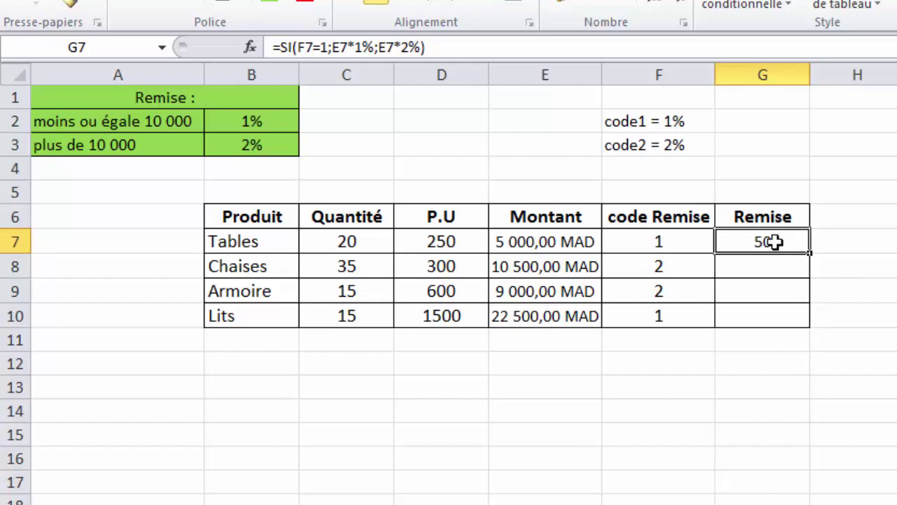
pyautogui.click(683, 23)
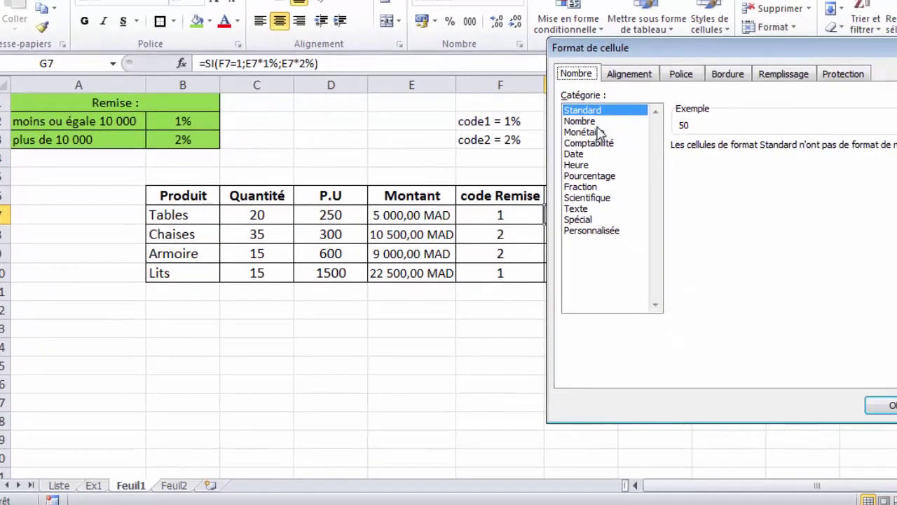
pyautogui.click(645, 132)
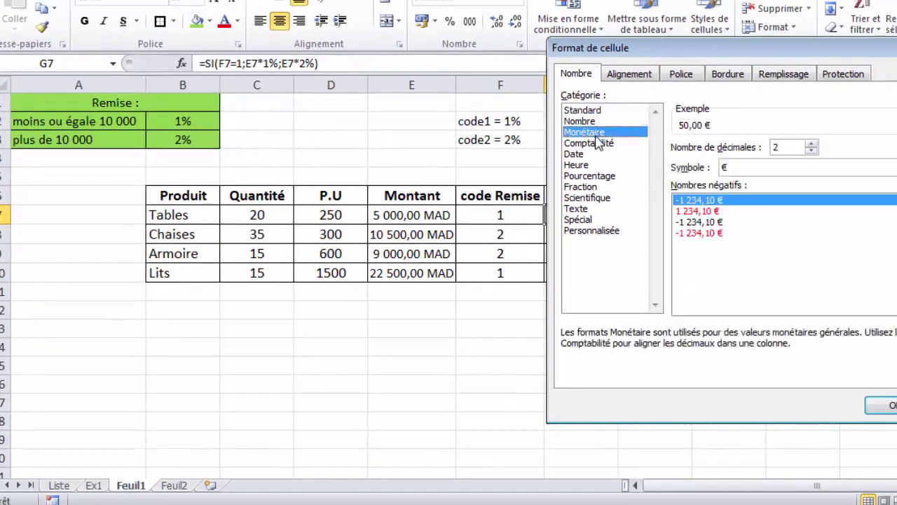
pyautogui.click(655, 145)
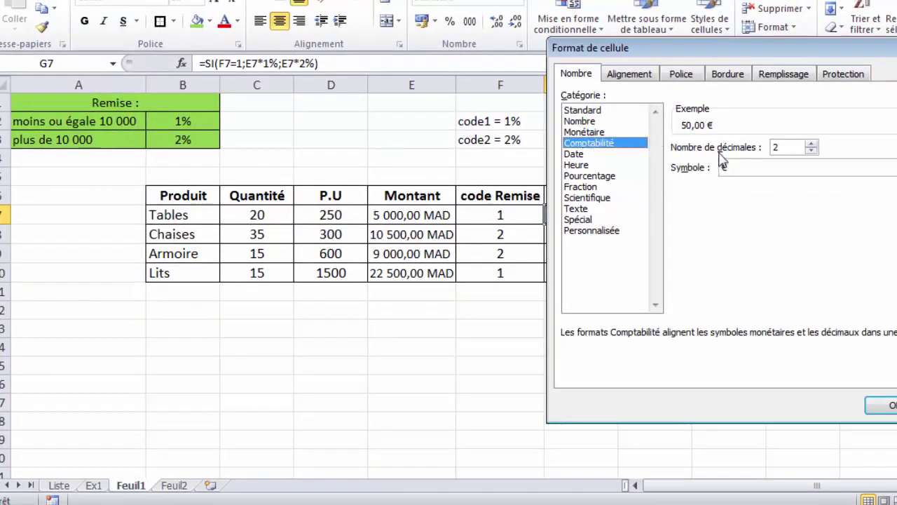
pyautogui.click(603, 133)
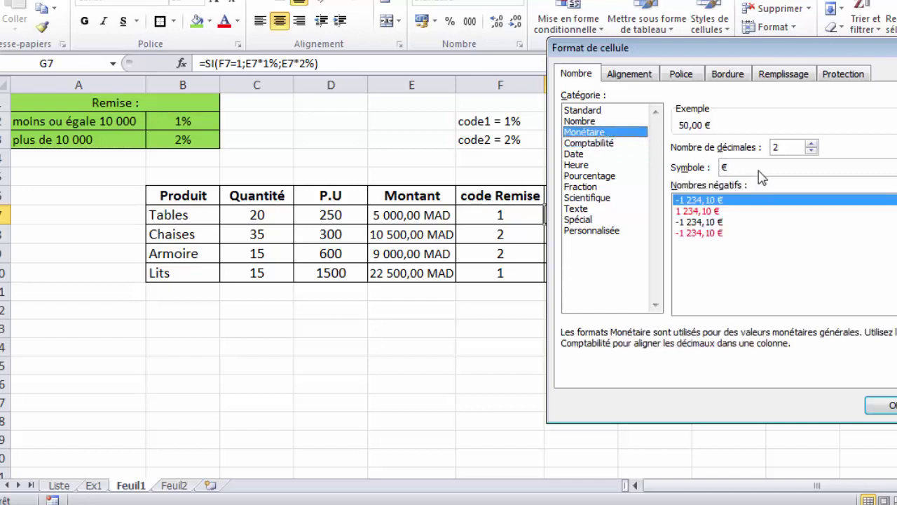
pyautogui.click(748, 173)
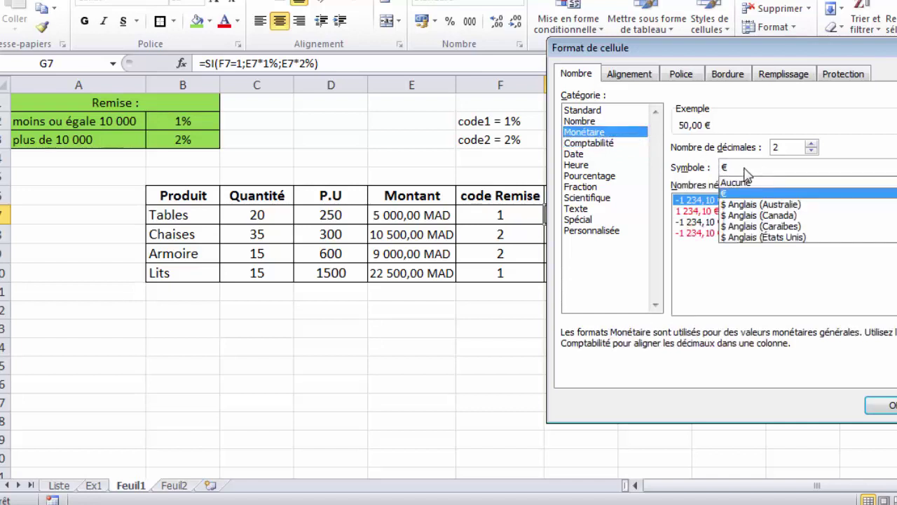
pyautogui.press('m')
pyautogui.press('Return')
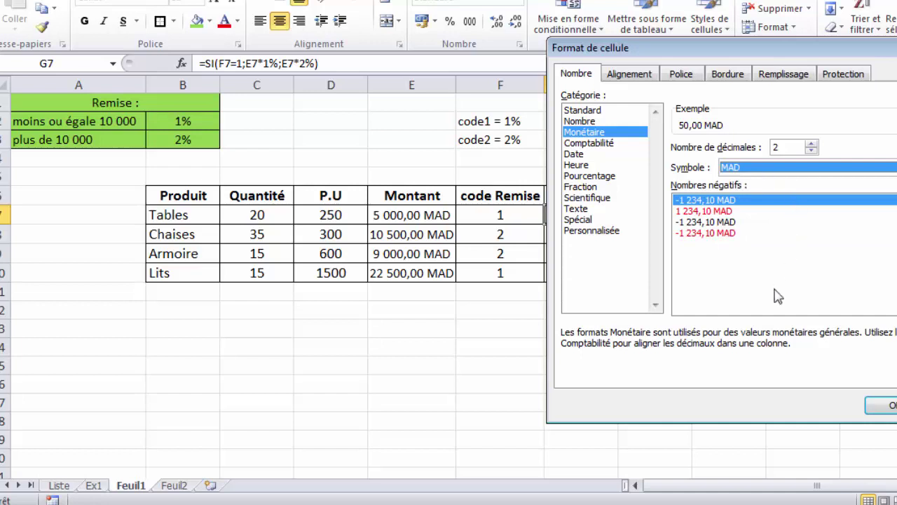
pyautogui.click(884, 405)
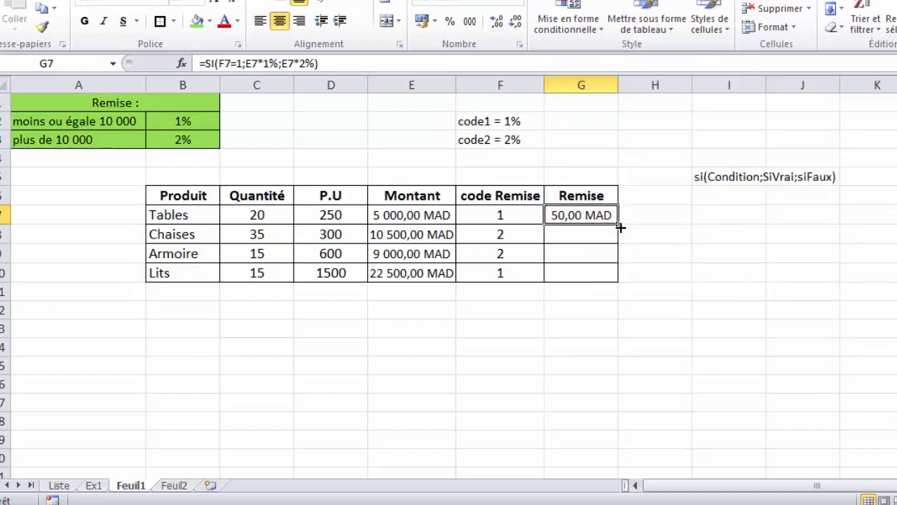
# Fill the Remise formula from G7 down to G10 and delete the SI syntax note in I5
pyautogui.moveTo(619, 225); pyautogui.dragTo(607, 284)
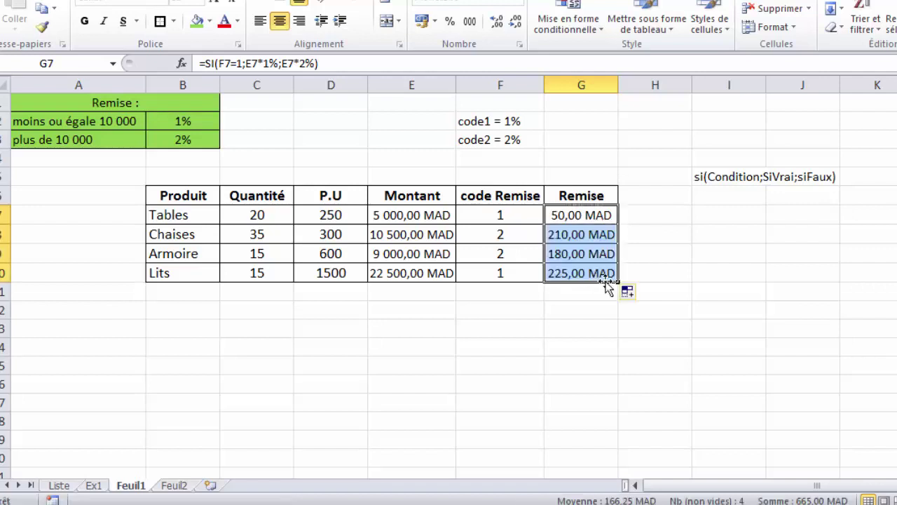
pyautogui.click(650, 250)
pyautogui.click(726, 176)
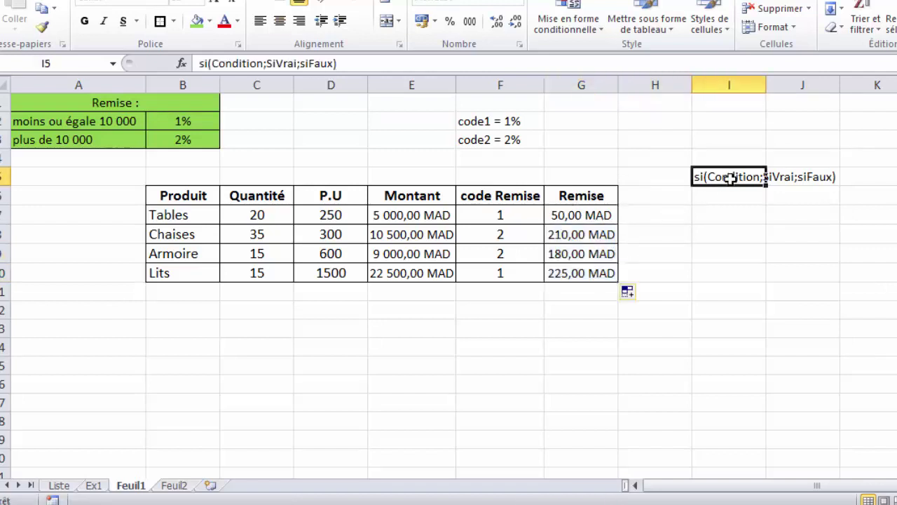
pyautogui.press('Delete')
pyautogui.click(638, 232)
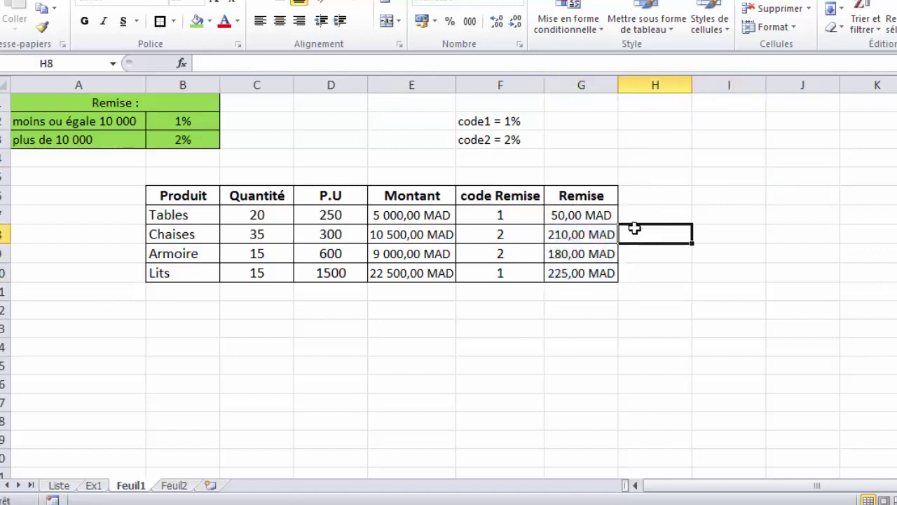
# Delete the code1 and code2 definitions from F2:F3
pyautogui.click(572, 234)
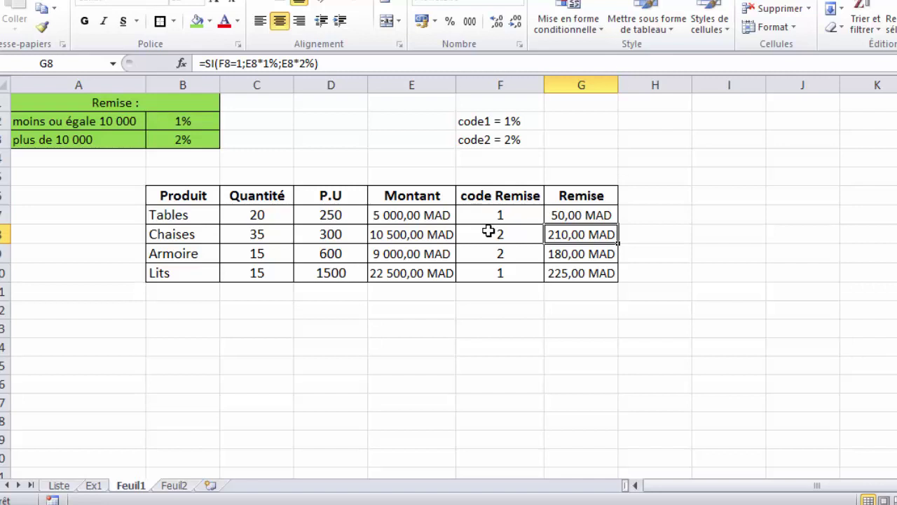
pyautogui.click(606, 215)
pyautogui.click(488, 122)
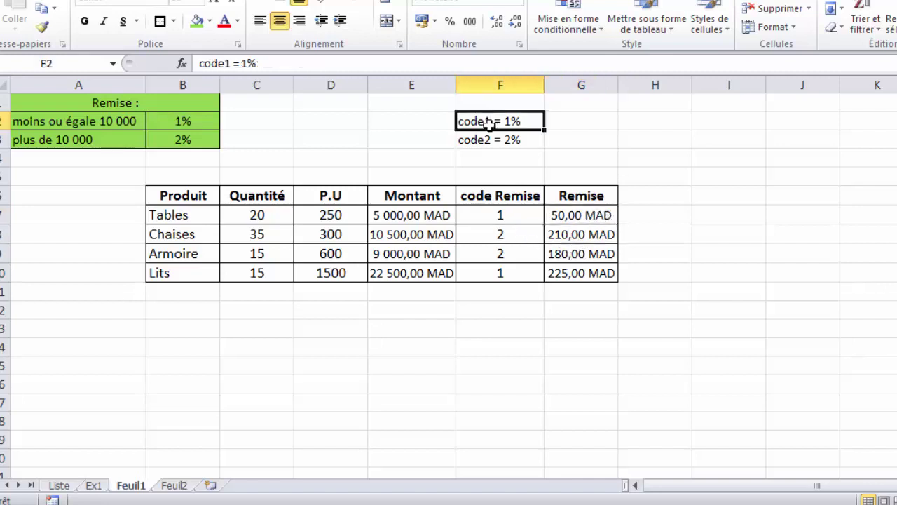
pyautogui.moveTo(487, 122); pyautogui.dragTo(480, 144)
pyautogui.press('Delete')
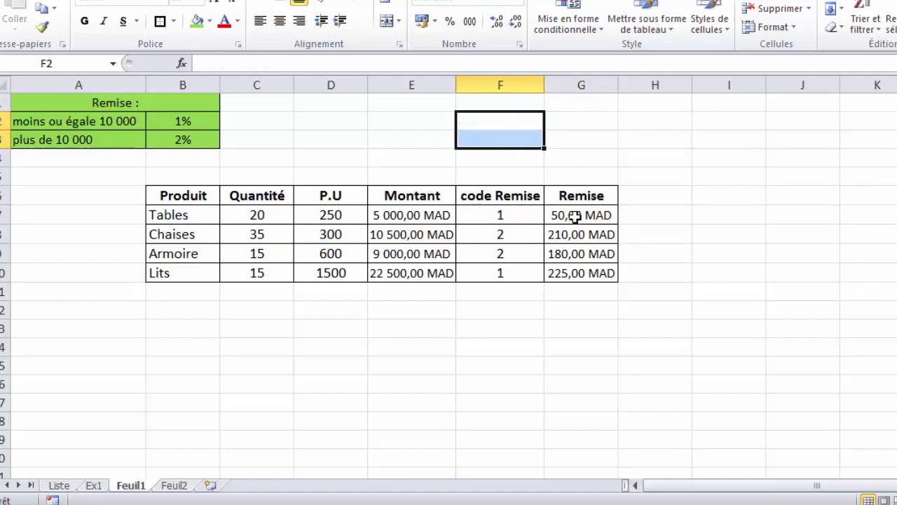
# Add a second Remise column header in H6, beside the code-based Remise column
pyautogui.moveTo(574, 216); pyautogui.dragTo(566, 271)
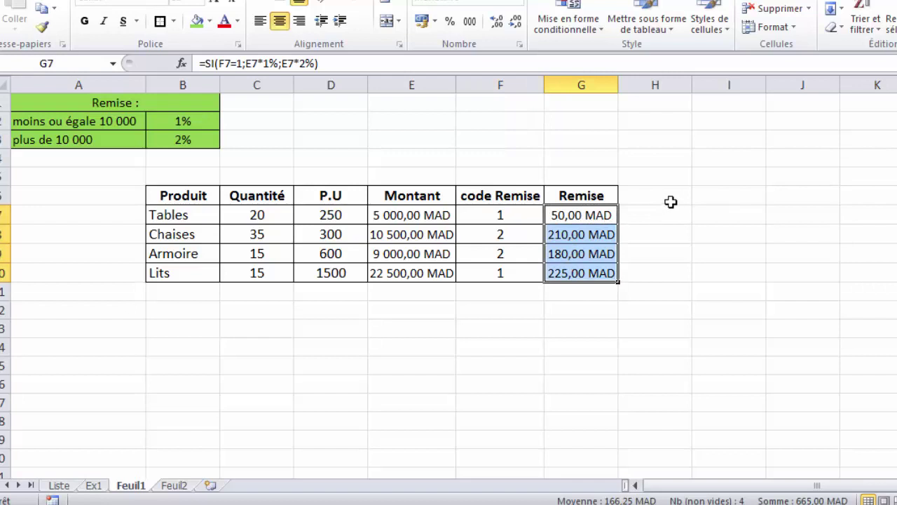
pyautogui.click(703, 195)
pyautogui.click(664, 196)
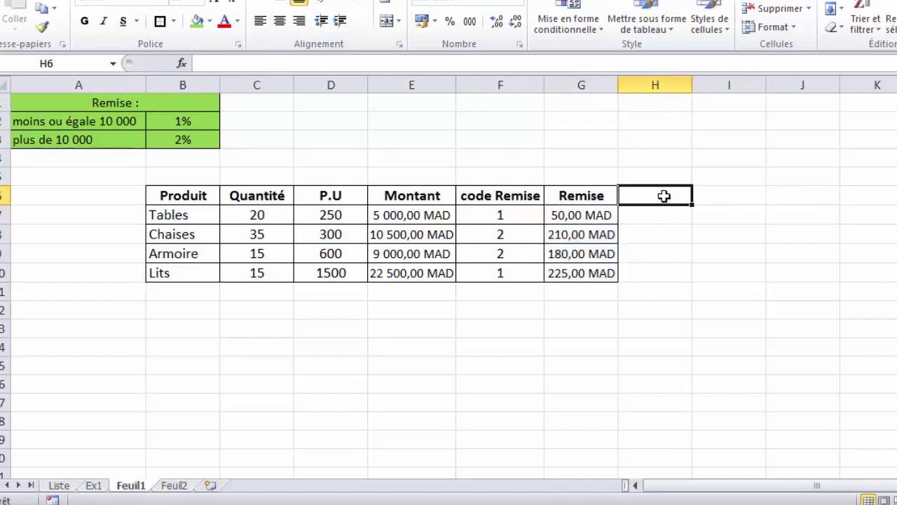
pyautogui.write('Remis')
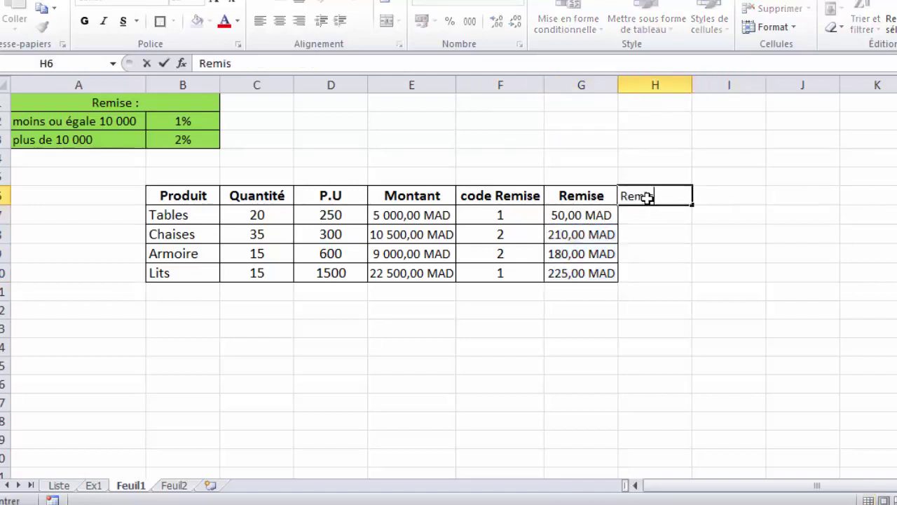
pyautogui.write('e')
pyautogui.press('Return')
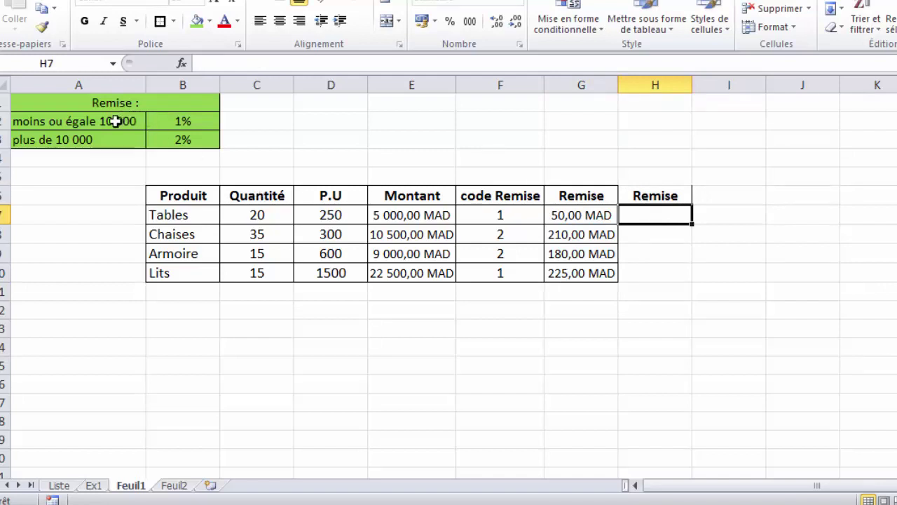
# Start an SI formula in H7 whose test checks whether the Tables Montant satisfies E7<=10000
pyautogui.click(114, 121)
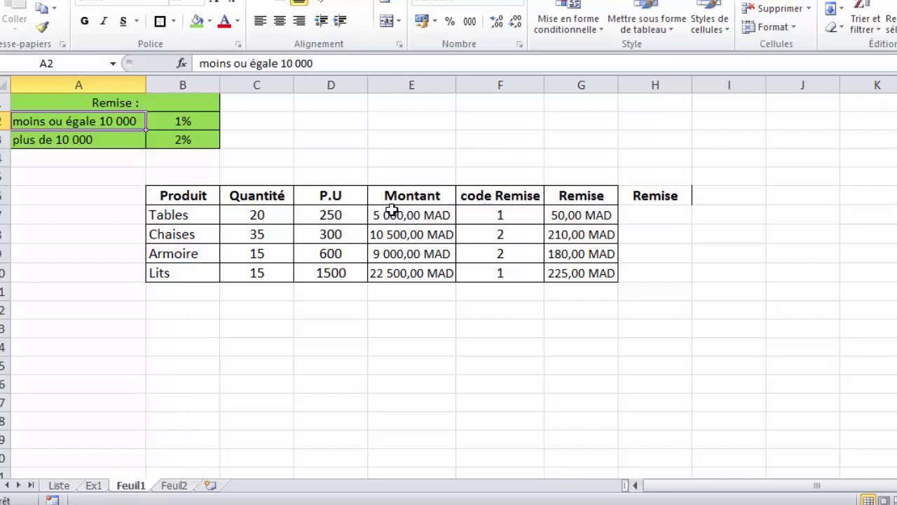
pyautogui.click(191, 122)
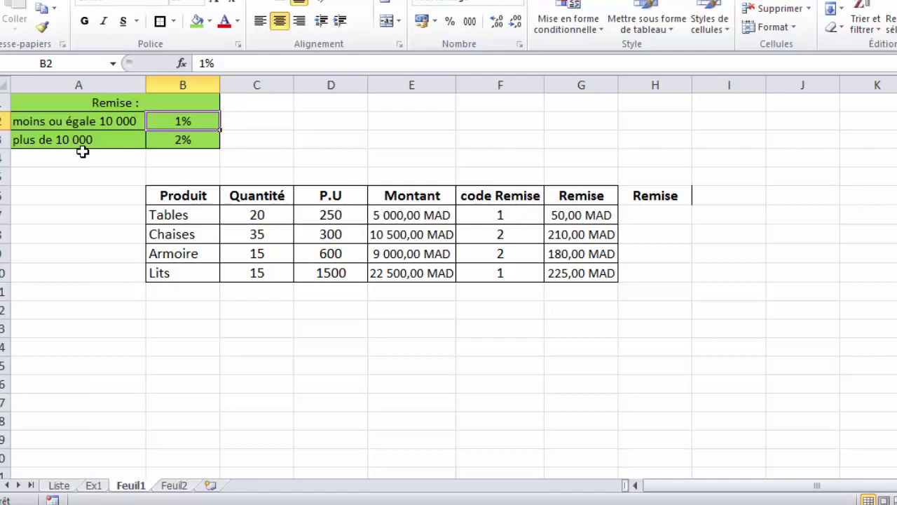
pyautogui.click(166, 139)
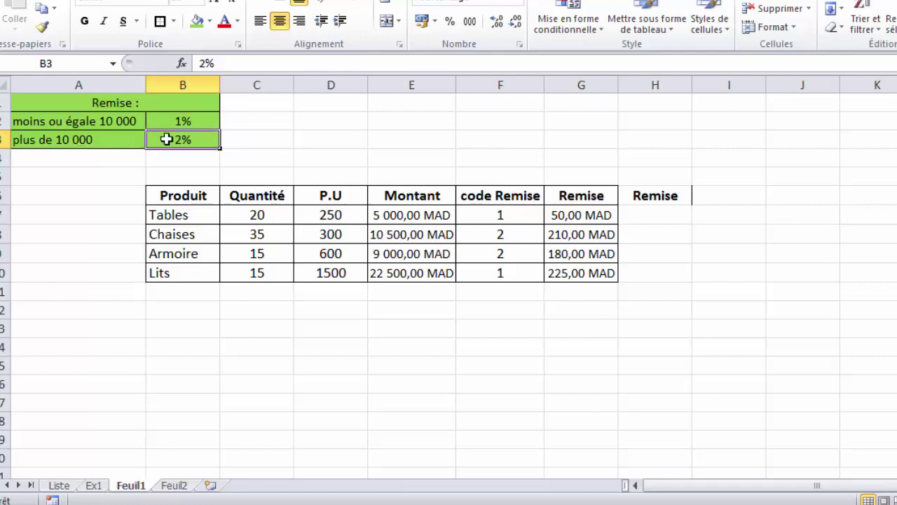
pyautogui.click(663, 218)
pyautogui.write('=si')
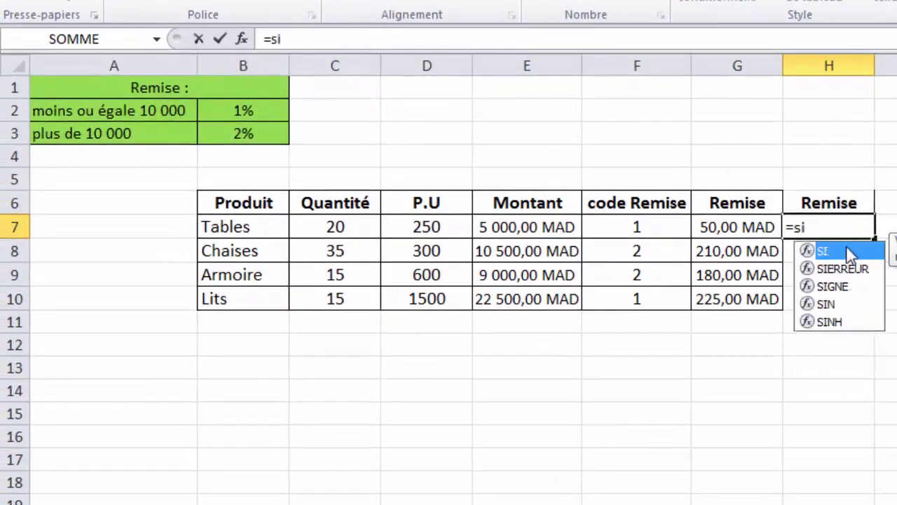
pyautogui.doubleClick(850, 251)
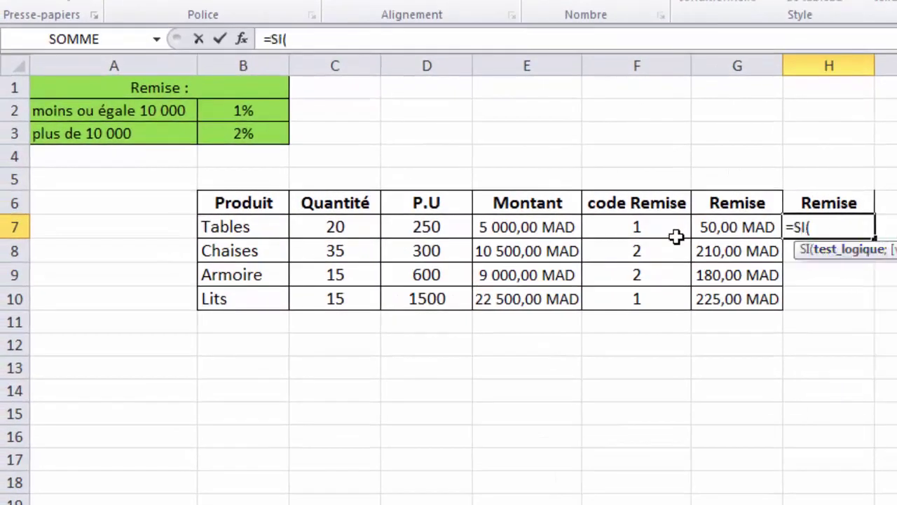
pyautogui.click(502, 228)
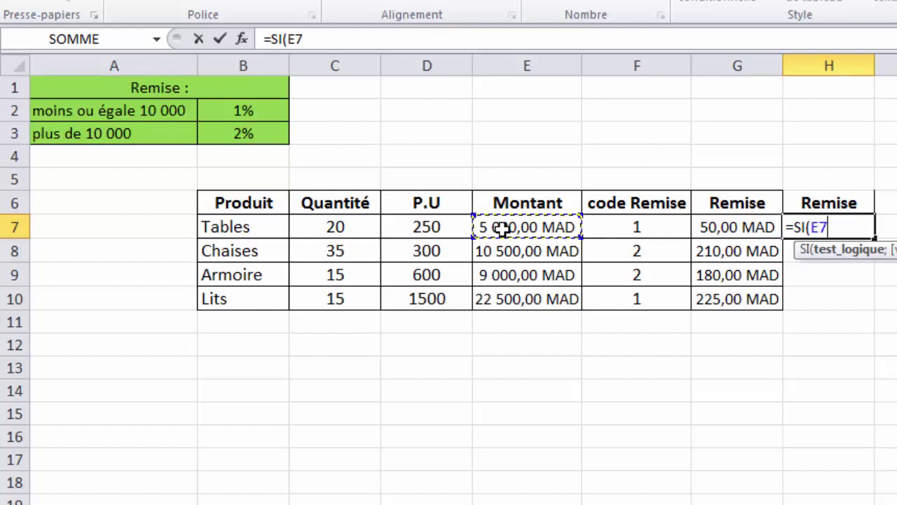
pyautogui.write('>')
pyautogui.press('BackSpace')
pyautogui.write('>')
pyautogui.press('BackSpace')
pyautogui.write('<=')
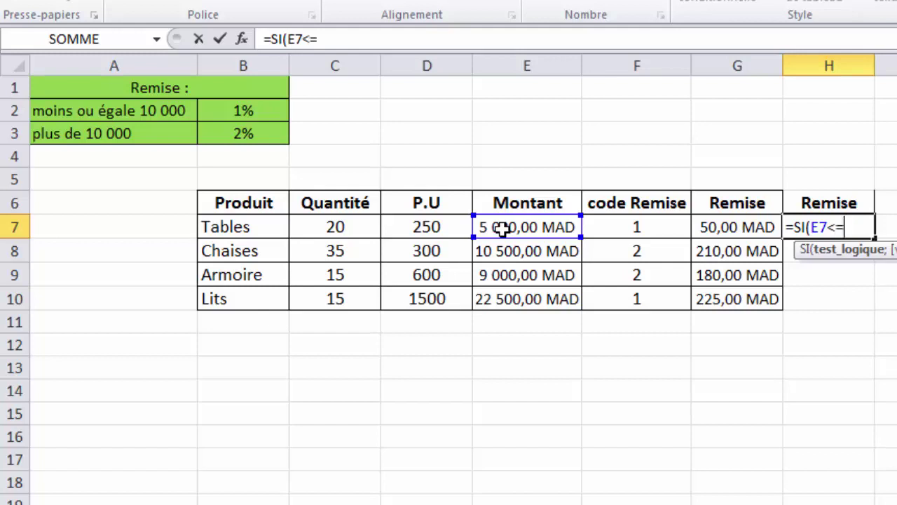
pyautogui.write('10000')
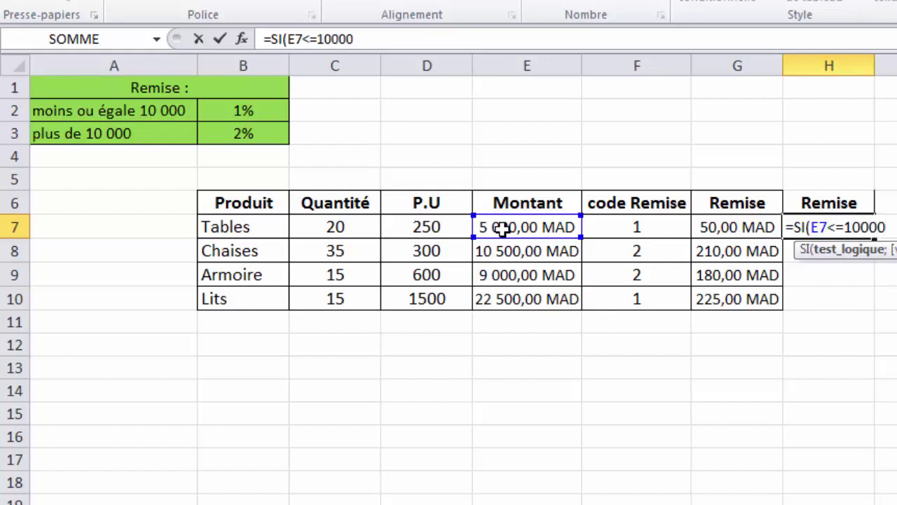
pyautogui.write(';')
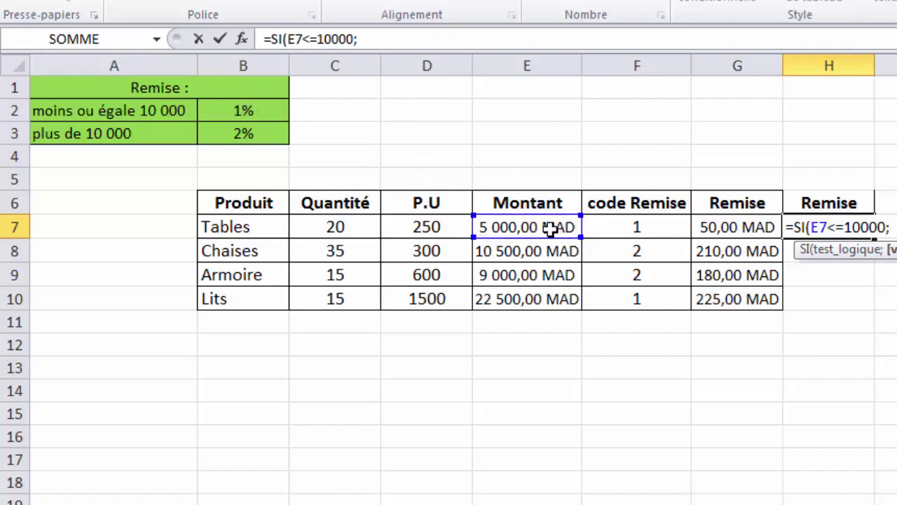
# Set the value-if-true argument of the H7 formula to E7*$B$2, with an absolute reference to the 1% rate
pyautogui.click(551, 228)
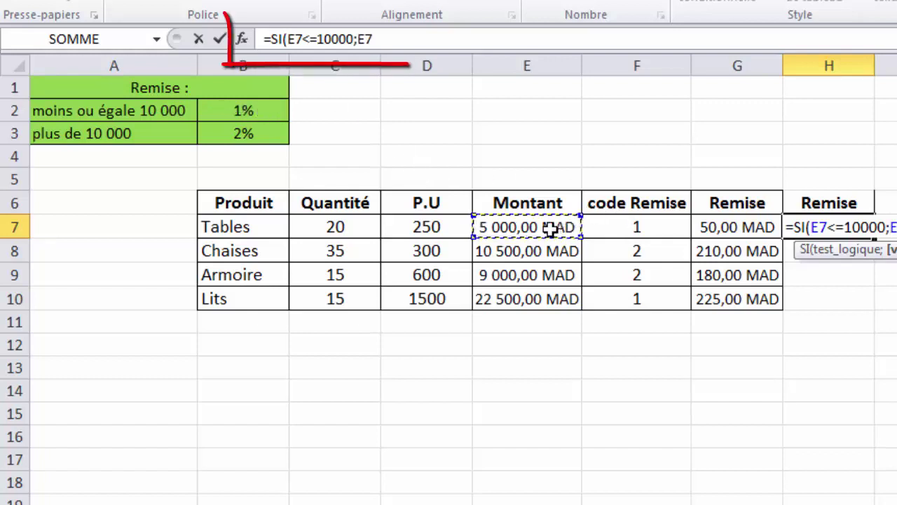
pyautogui.write('*')
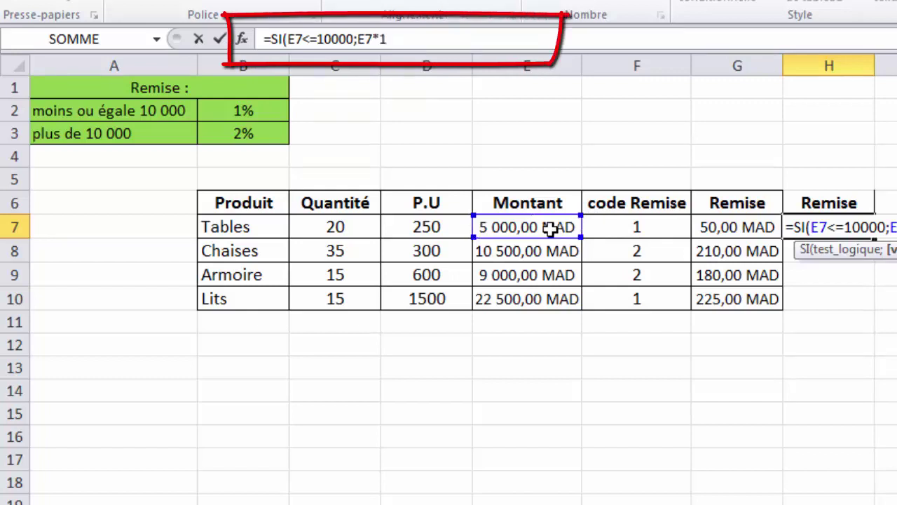
pyautogui.write('1%')
pyautogui.press('BackSpace')
pyautogui.press('BackSpace')
pyautogui.click(231, 111)
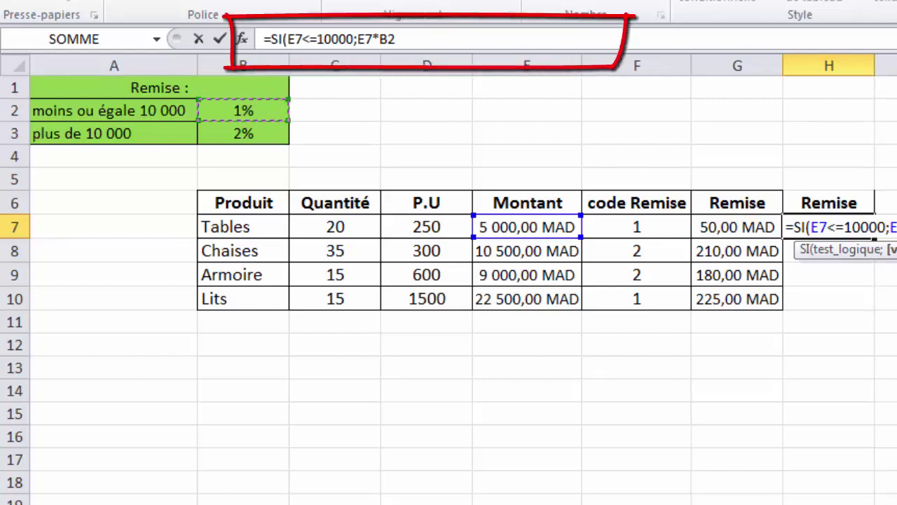
pyautogui.press('F4')
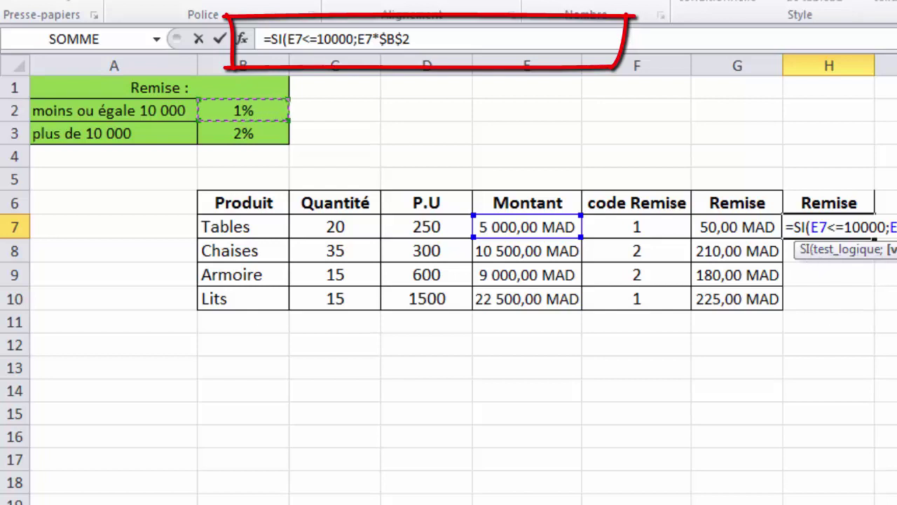
pyautogui.write(';')
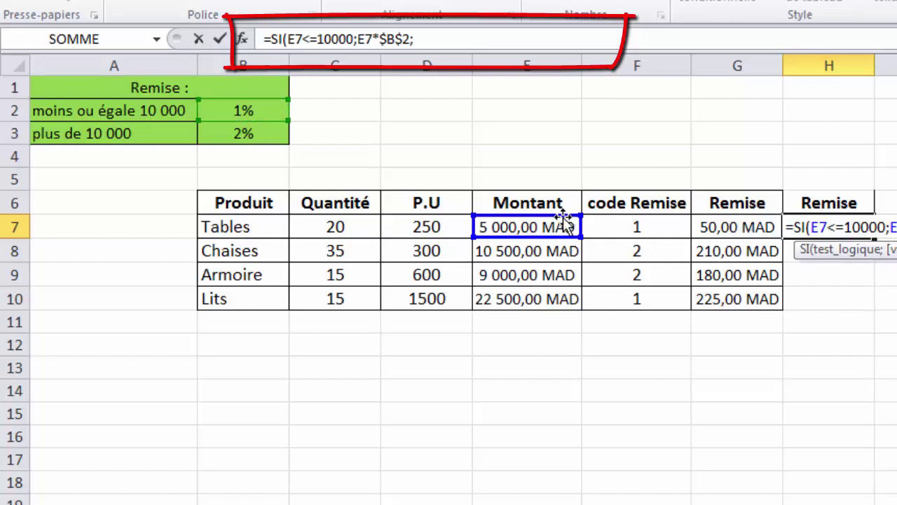
# Complete the H7 formula with E7*$B$3 as the value if false, using an absolute reference to the 2% rate
pyautogui.click(544, 228)
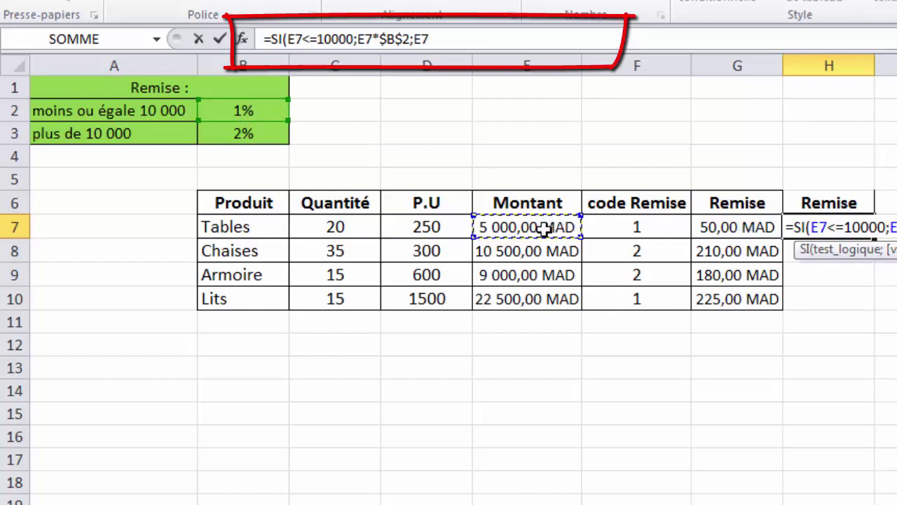
pyautogui.write('*')
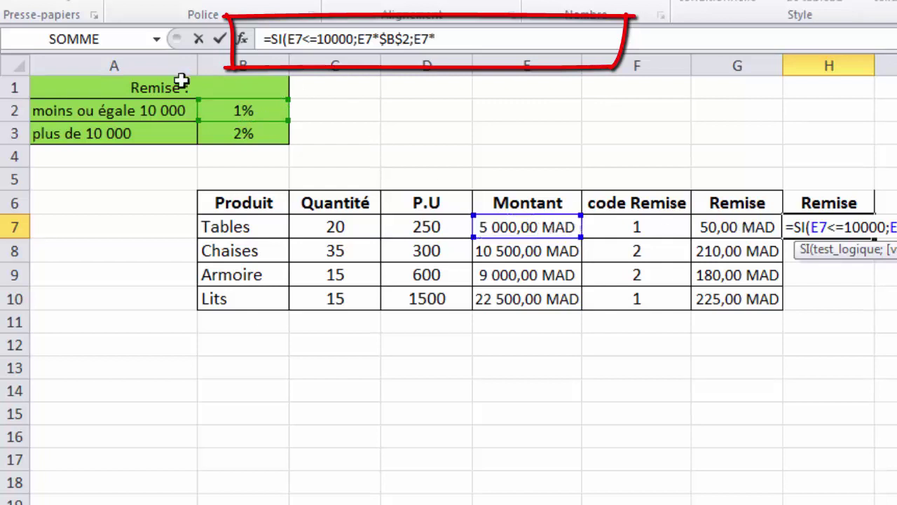
pyautogui.click(224, 141)
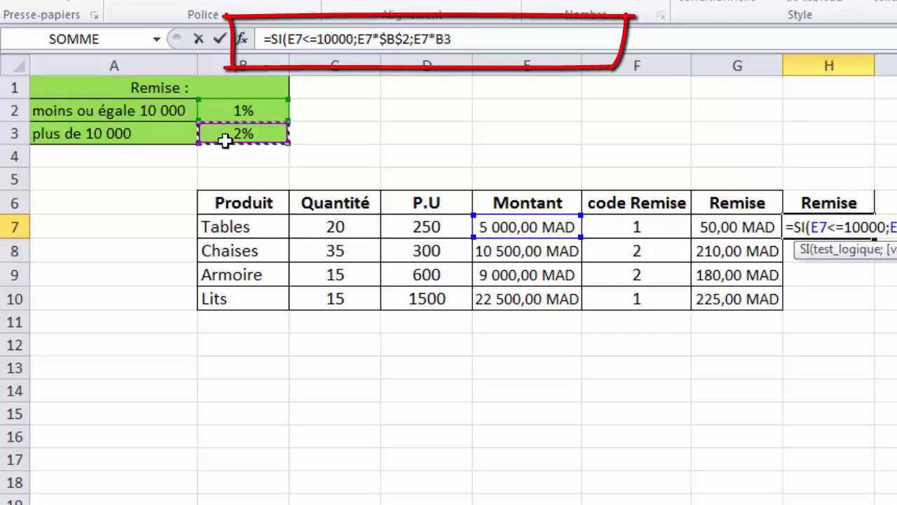
pyautogui.click(445, 39)
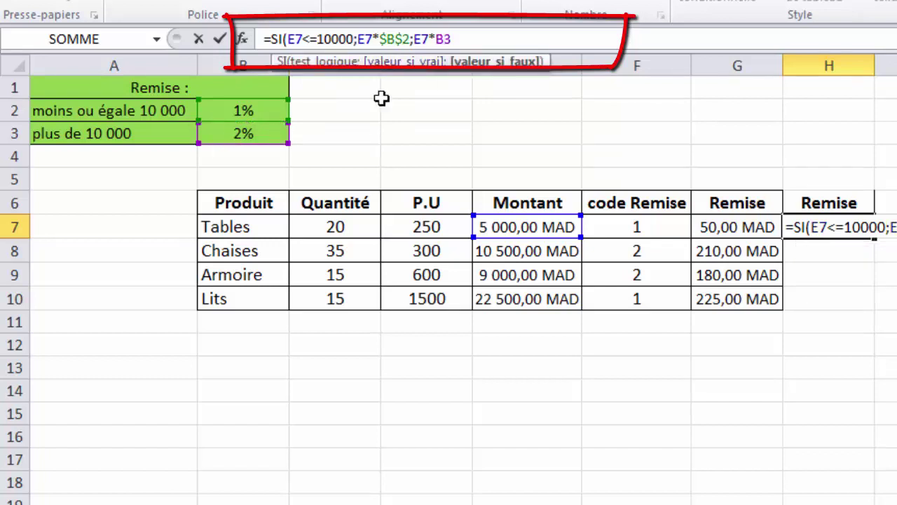
pyautogui.write('$')
pyautogui.press('Left')
pyautogui.press('Left')
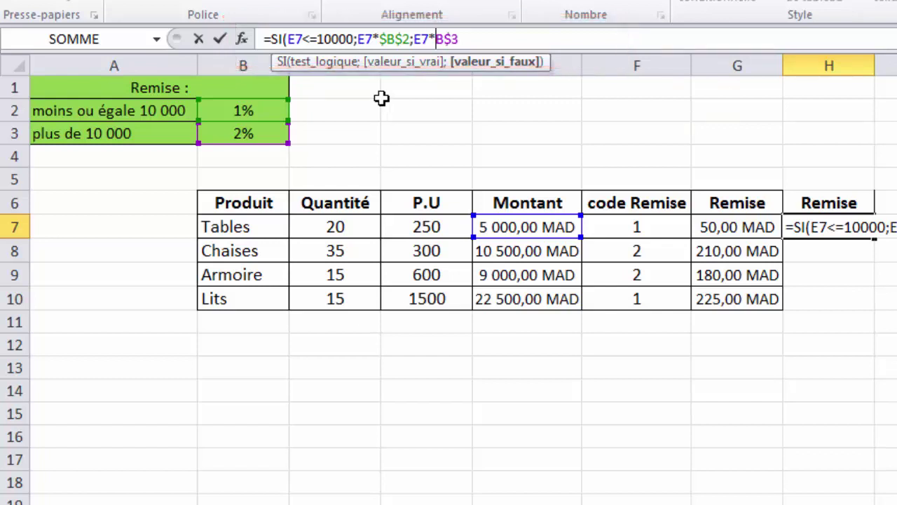
pyautogui.write('$')
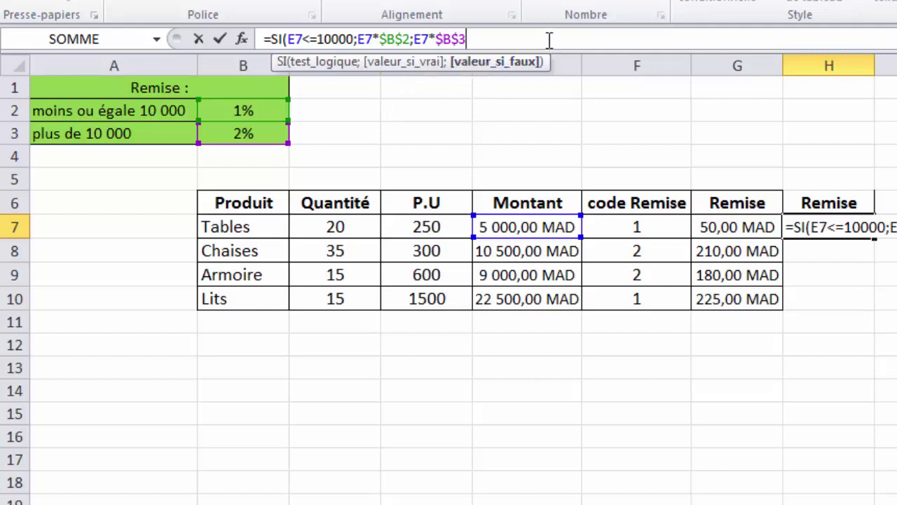
pyautogui.write(')')
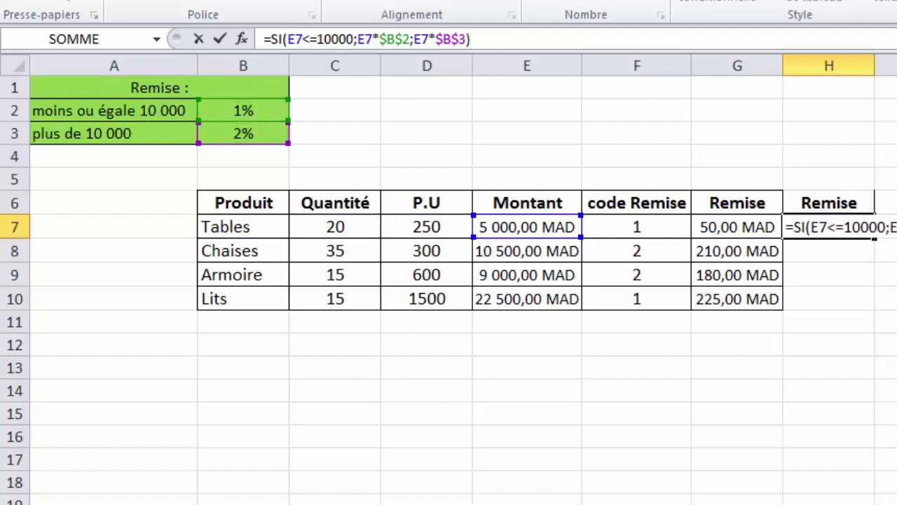
pyautogui.press('Return')
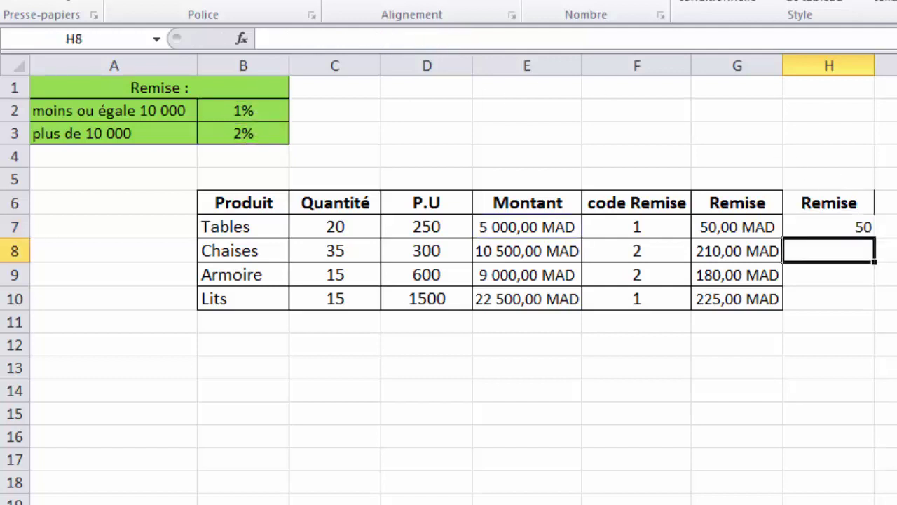
# Fill the threshold-based Remise formula from H7 down to H10
pyautogui.click(870, 225)
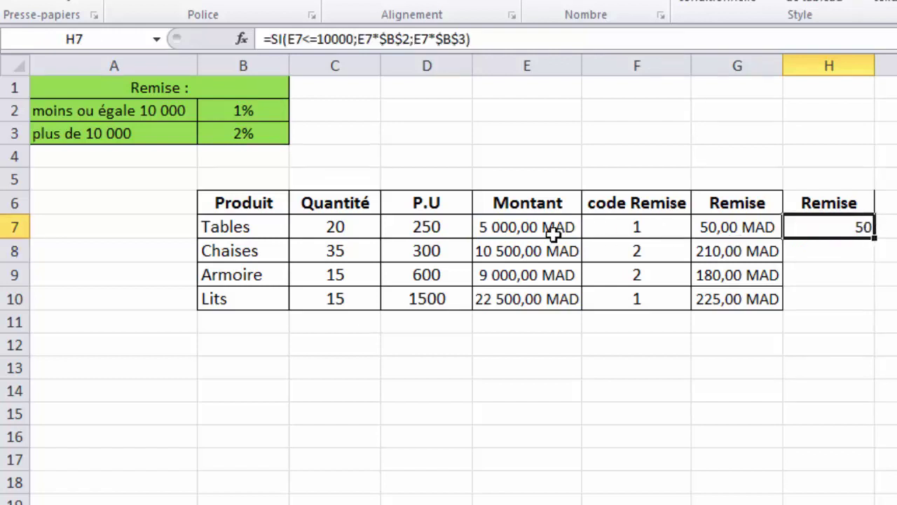
pyautogui.click(630, 220)
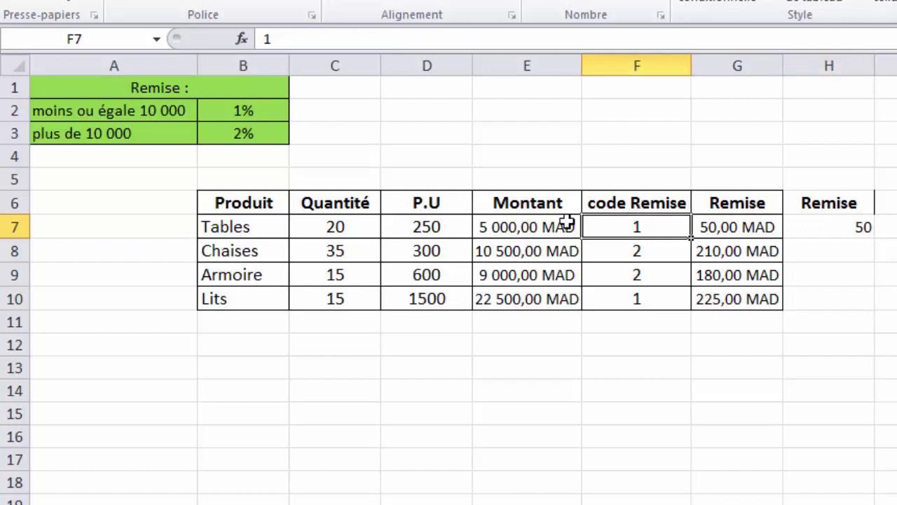
pyautogui.click(854, 251)
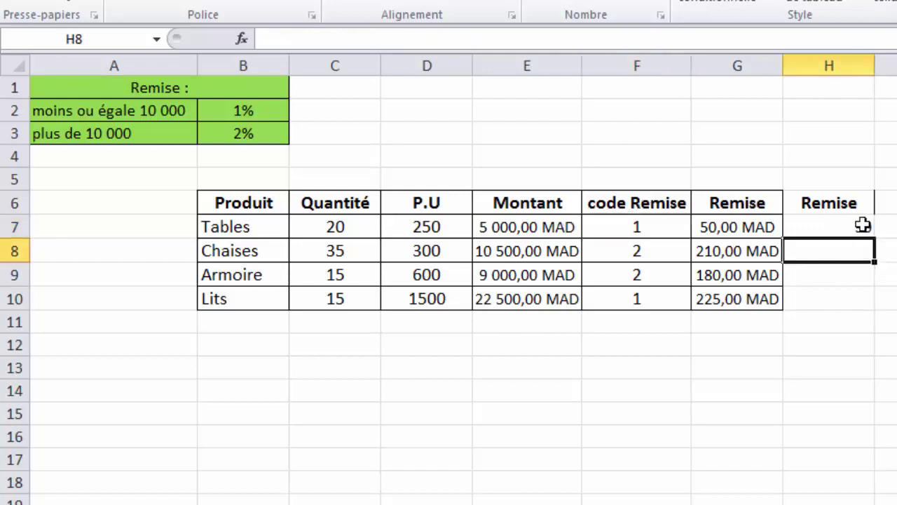
pyautogui.click(862, 224)
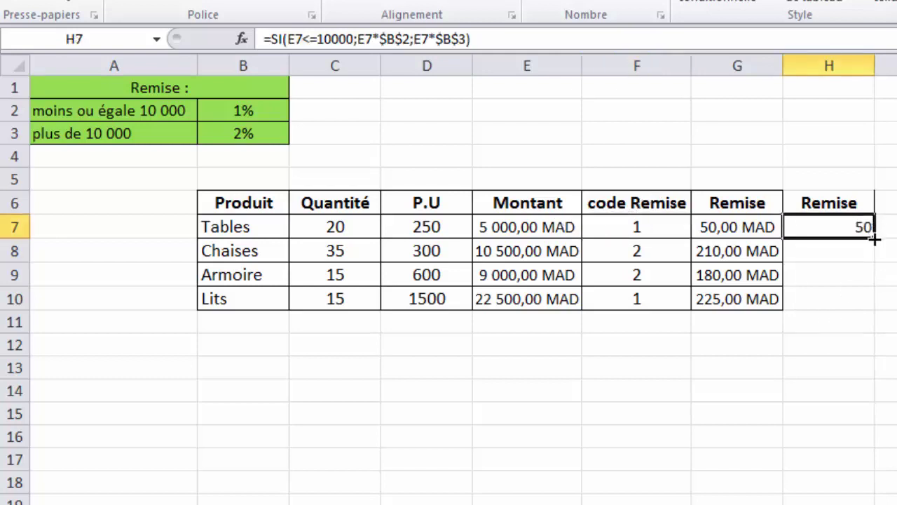
pyautogui.moveTo(874, 239); pyautogui.dragTo(856, 311)
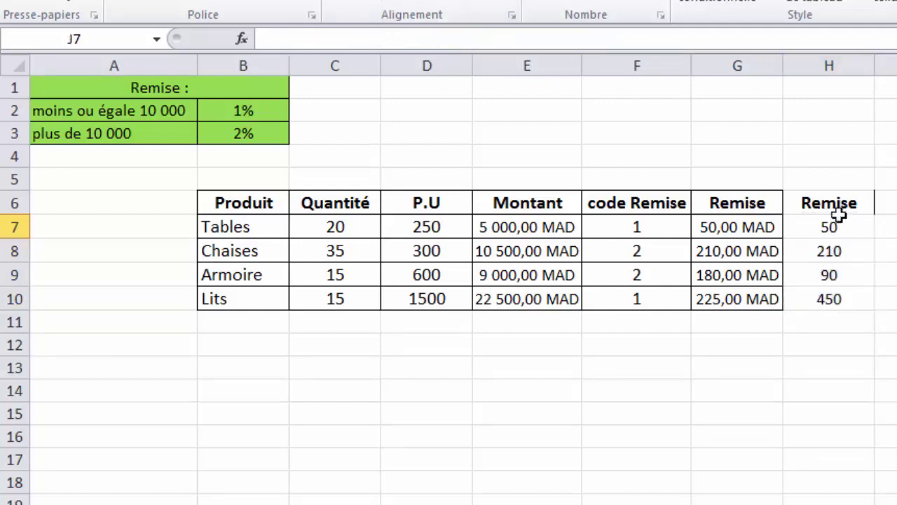
# Compare the code-based and amount-based Remise results with the Montant and code values for the Tables, Chaises and Armoire rows
pyautogui.click(503, 230)
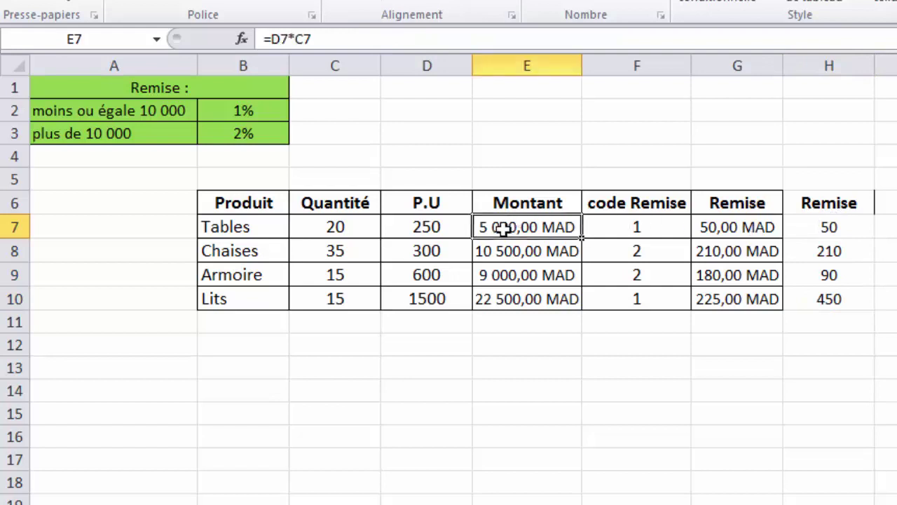
pyautogui.click(613, 224)
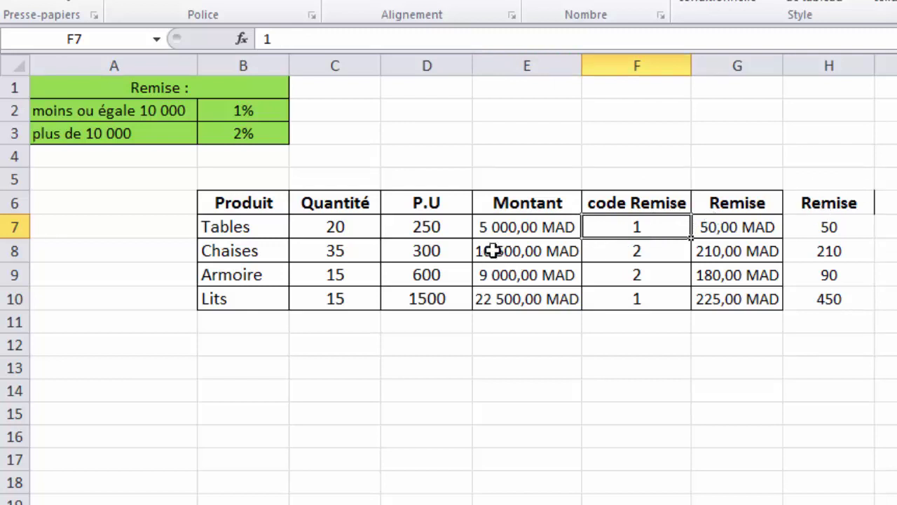
pyautogui.click(253, 140)
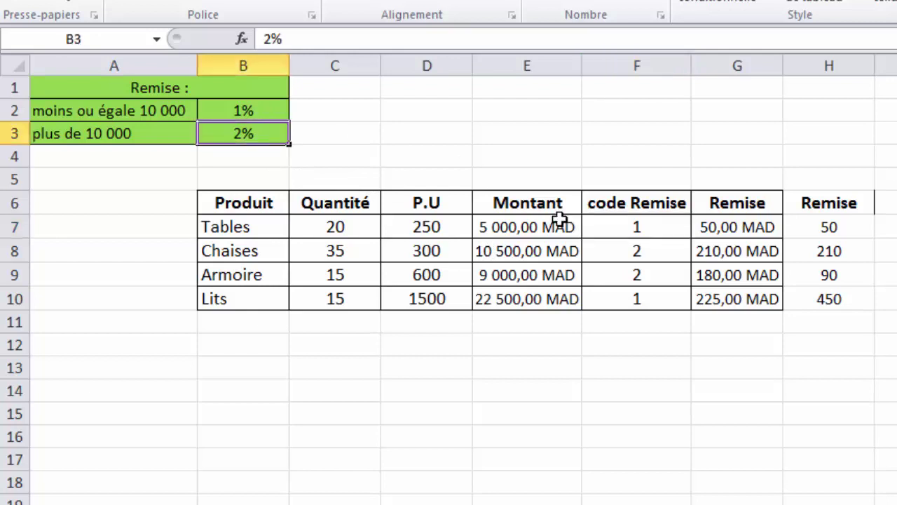
pyautogui.click(636, 252)
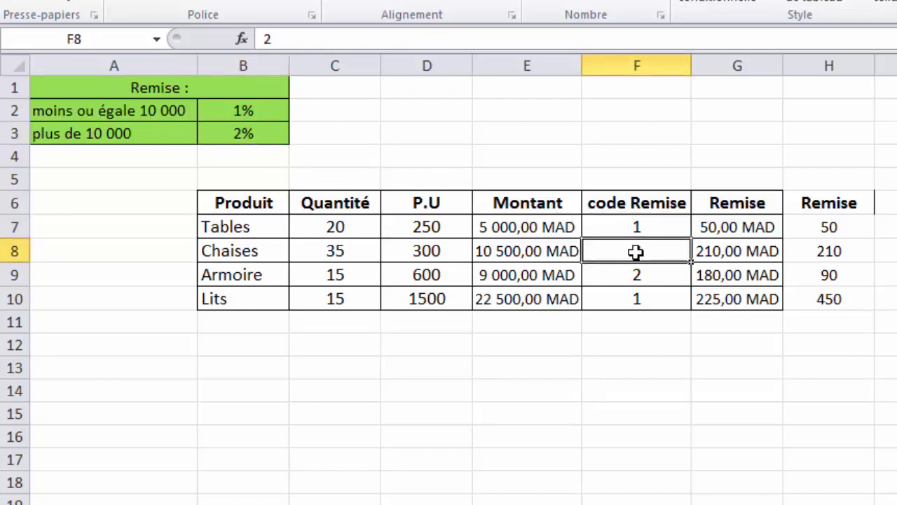
pyautogui.click(822, 247)
pyautogui.click(761, 243)
pyautogui.click(804, 244)
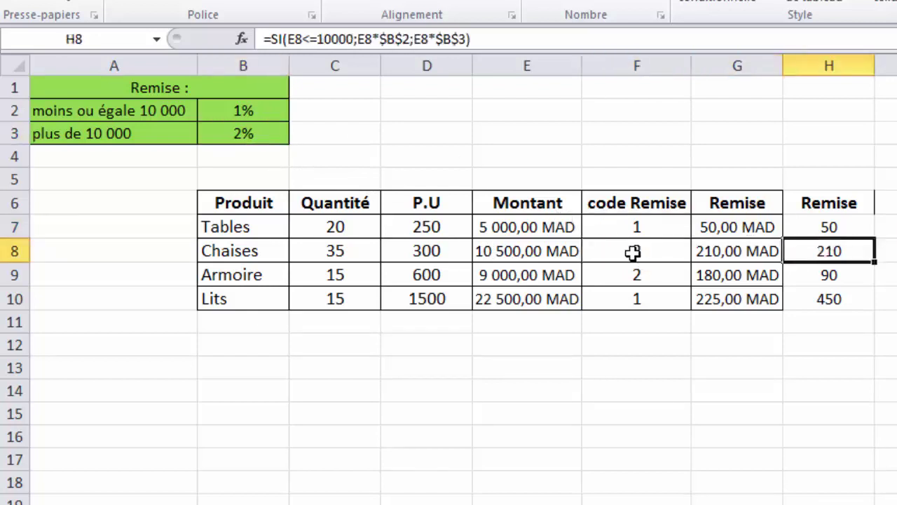
pyautogui.click(525, 275)
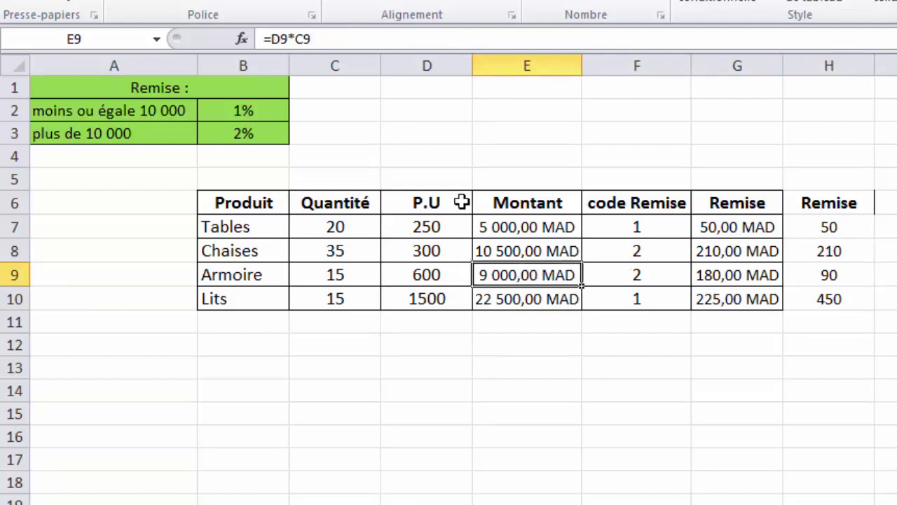
pyautogui.click(838, 275)
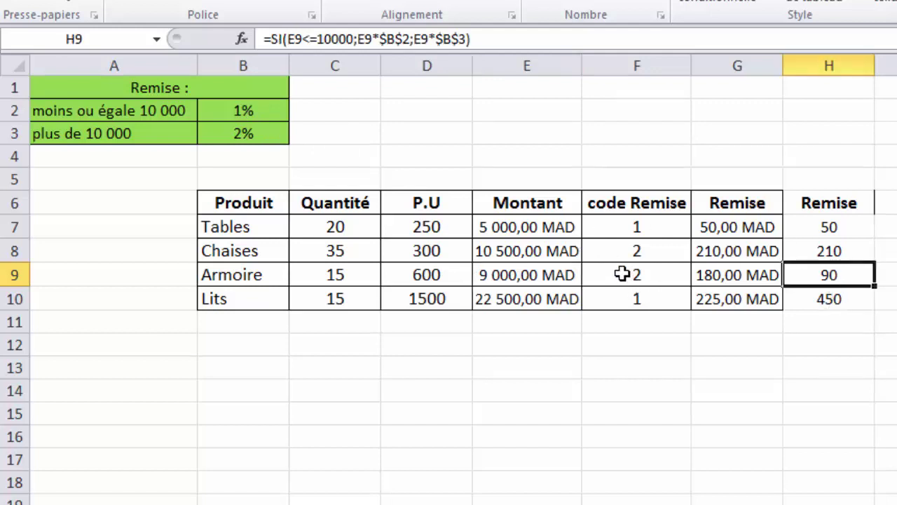
pyautogui.click(622, 274)
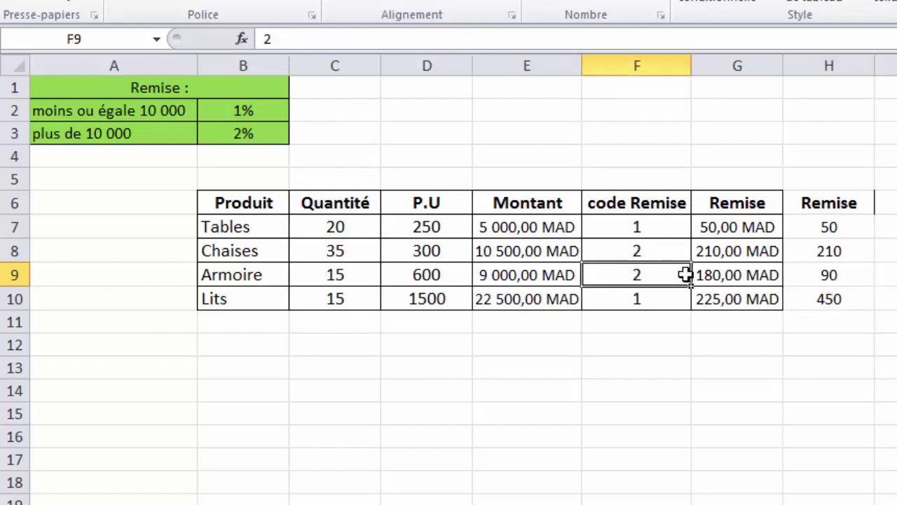
# Check the Lits row's code-based and threshold-based Remise formulas against its Montant, its code and the rate for amounts above 10 000
pyautogui.click(714, 275)
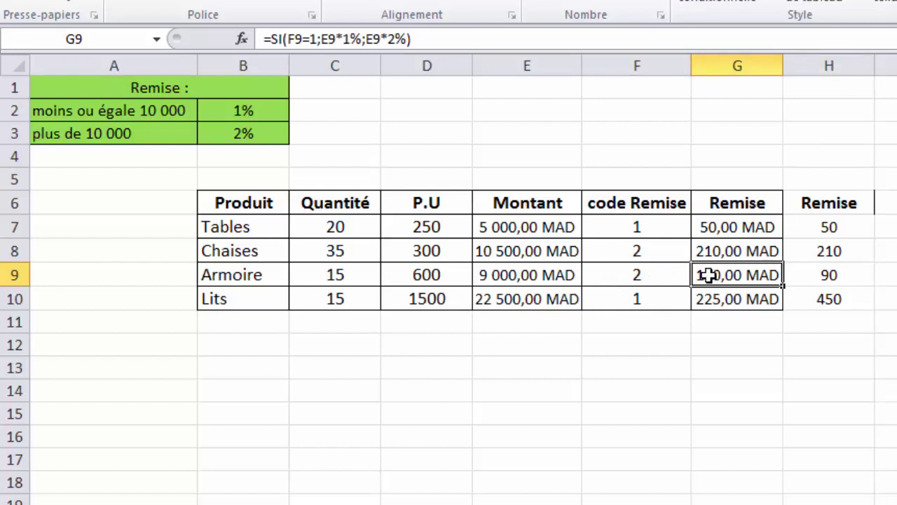
pyautogui.click(651, 299)
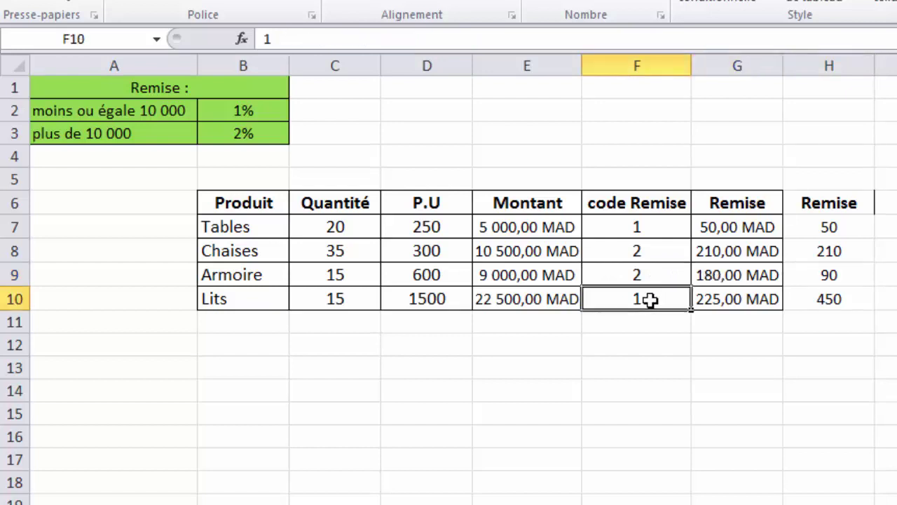
pyautogui.click(727, 295)
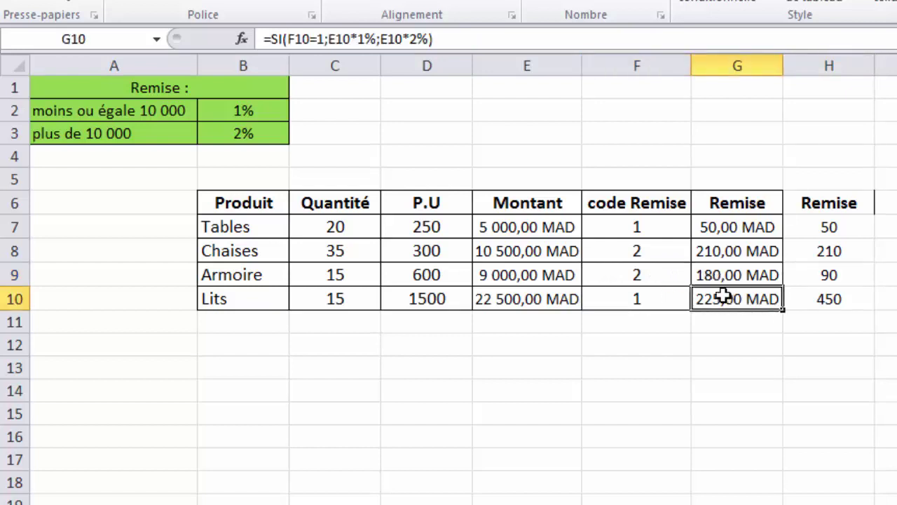
pyautogui.click(535, 294)
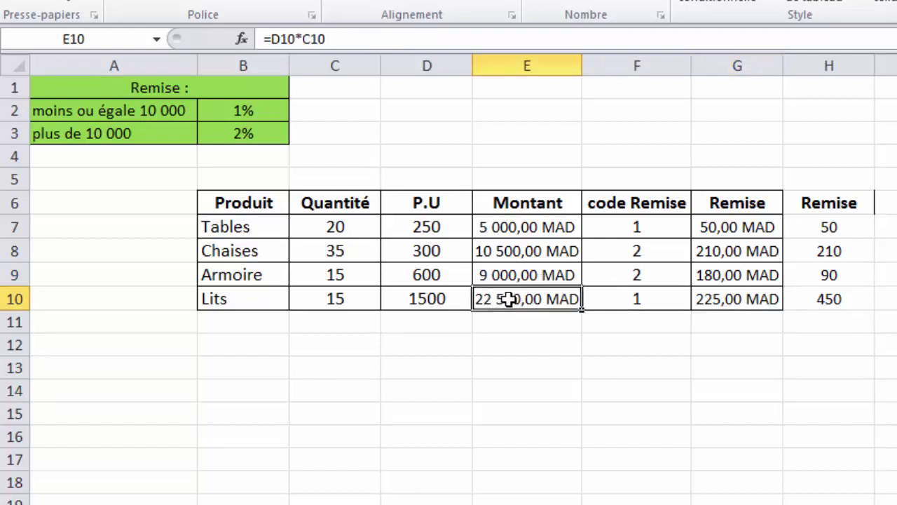
pyautogui.moveTo(124, 132); pyautogui.dragTo(214, 136)
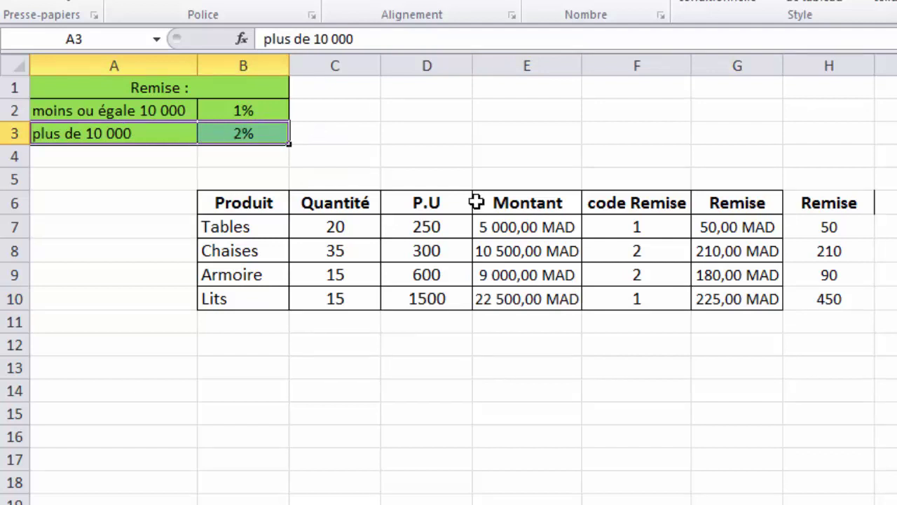
pyautogui.click(817, 302)
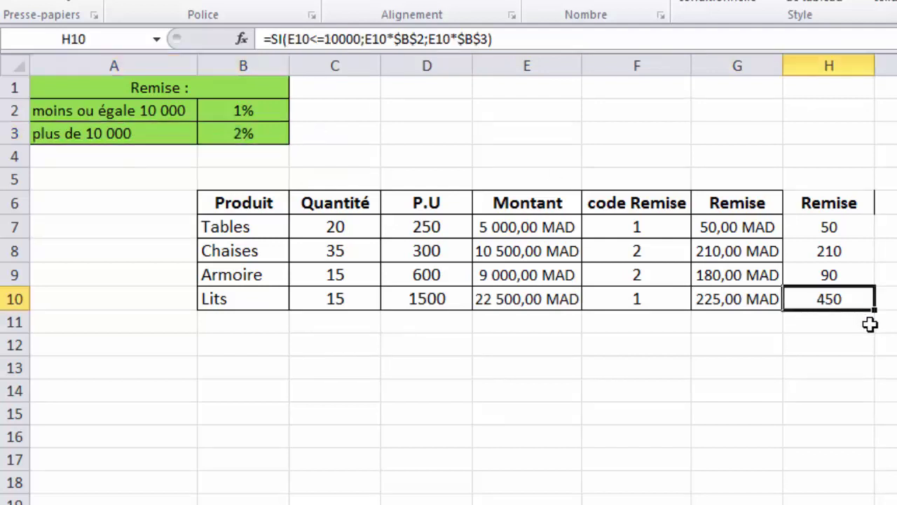
# Format the threshold-based Remise values in H7:H10 as Monétaire with the MAD symbol
pyautogui.moveTo(841, 223); pyautogui.dragTo(831, 301)
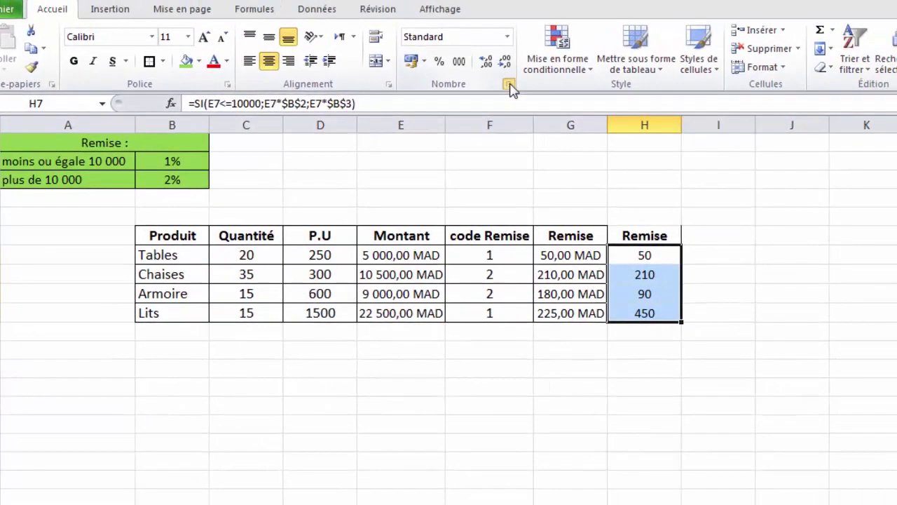
pyautogui.click(509, 85)
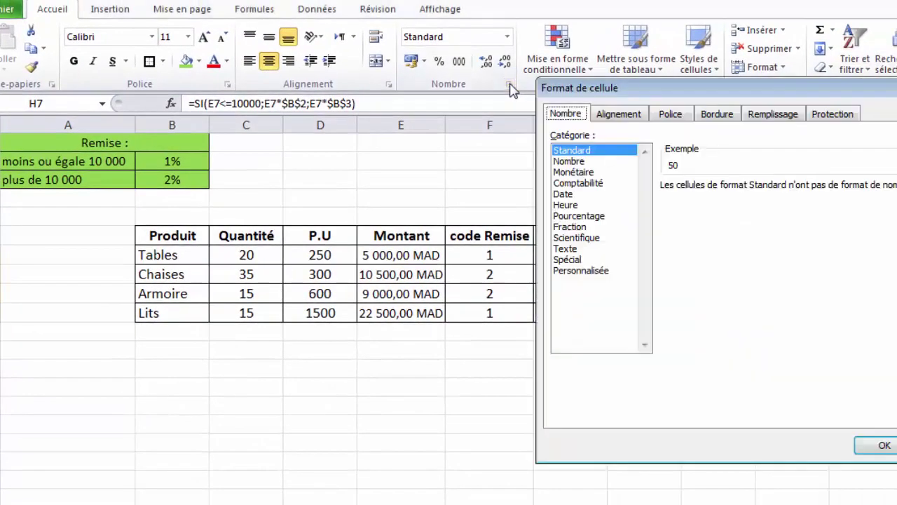
pyautogui.click(580, 172)
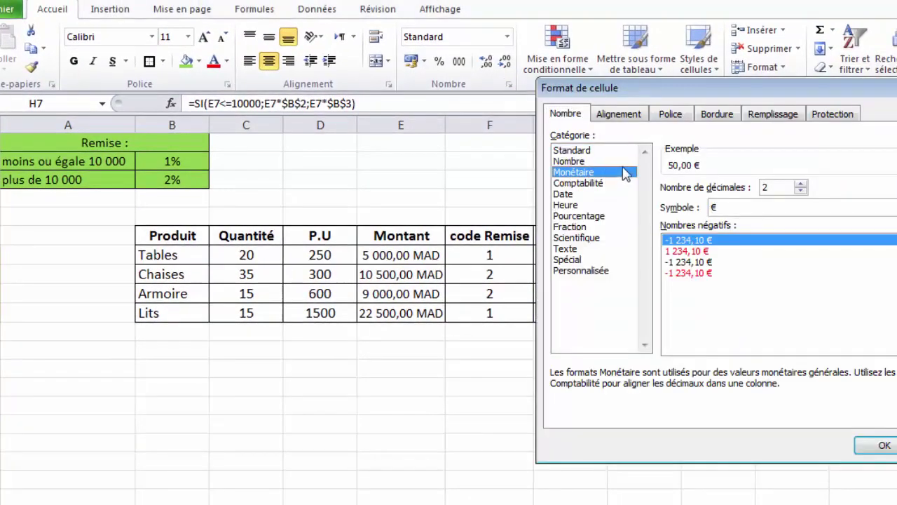
pyautogui.click(792, 207)
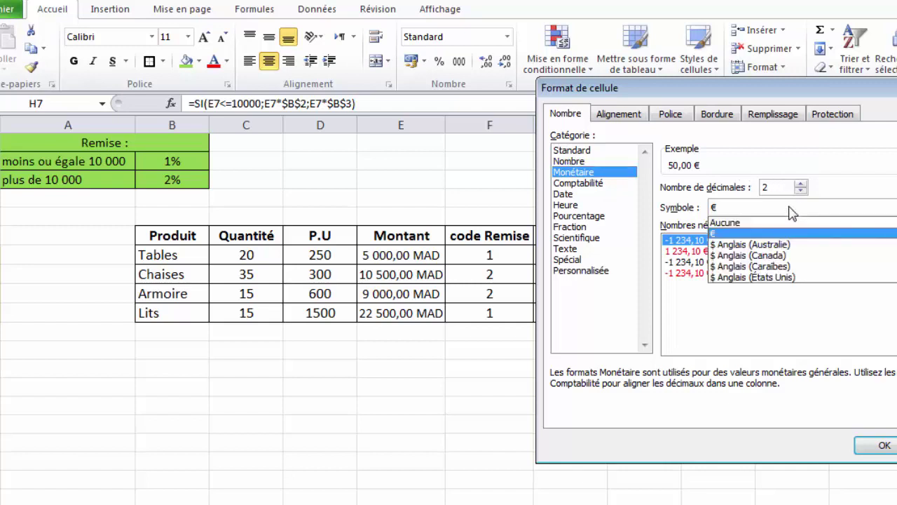
pyautogui.press('m')
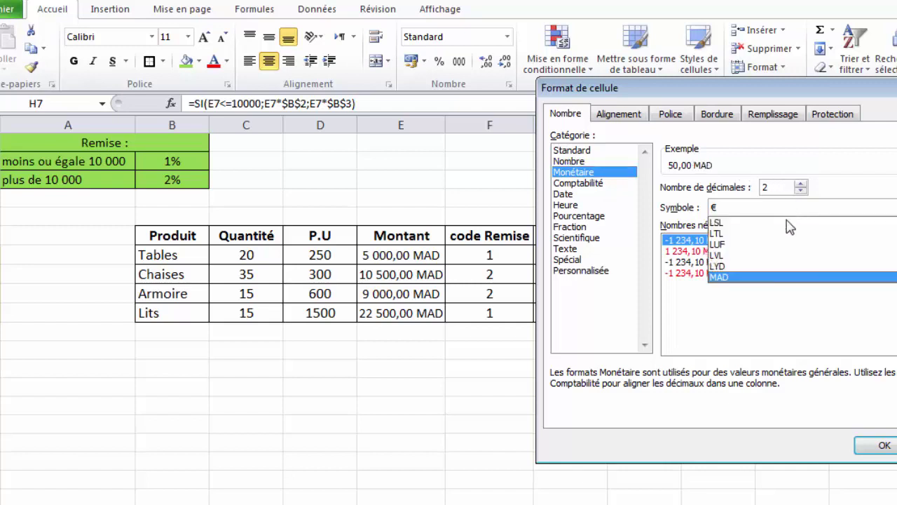
pyautogui.click(739, 276)
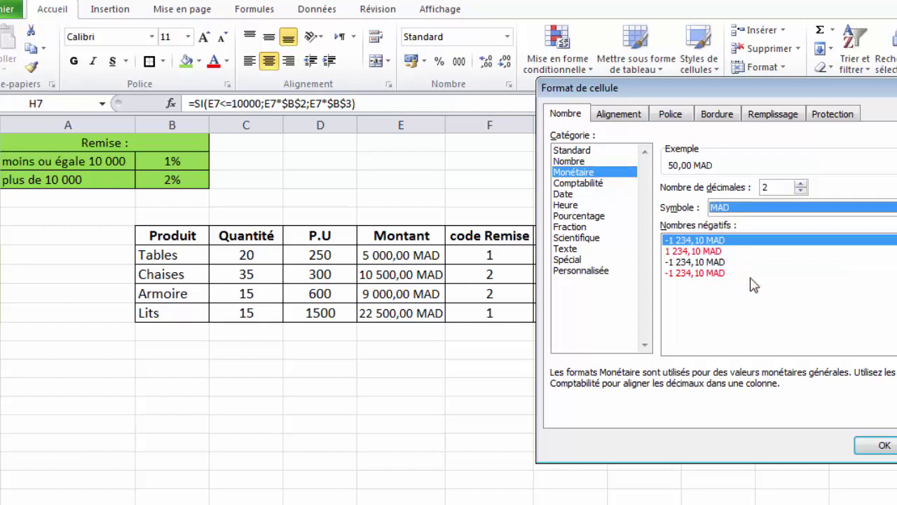
pyautogui.click(878, 448)
pyautogui.click(813, 298)
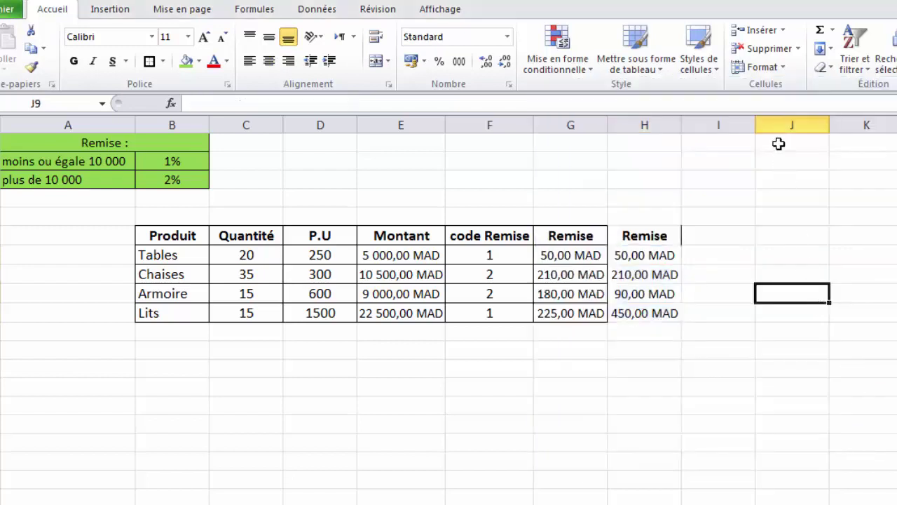